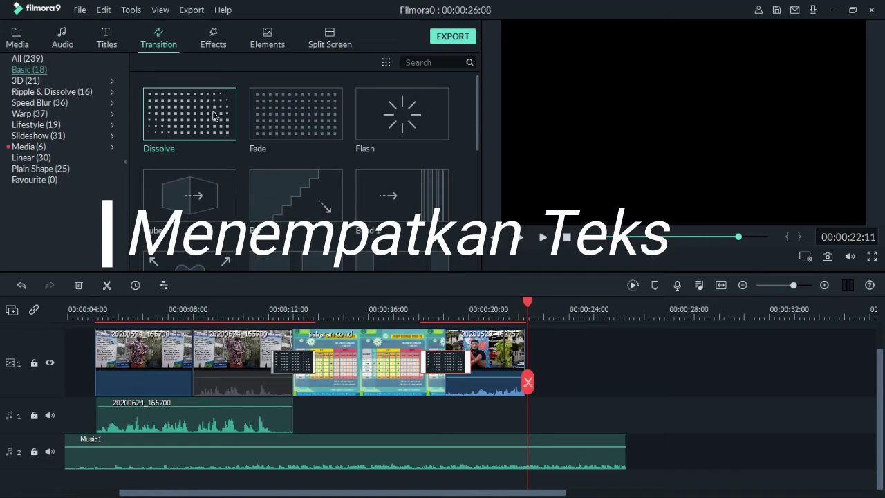
# Show the Openers title templates and widen the timeline's time scale slightly
pyautogui.click(112, 45)
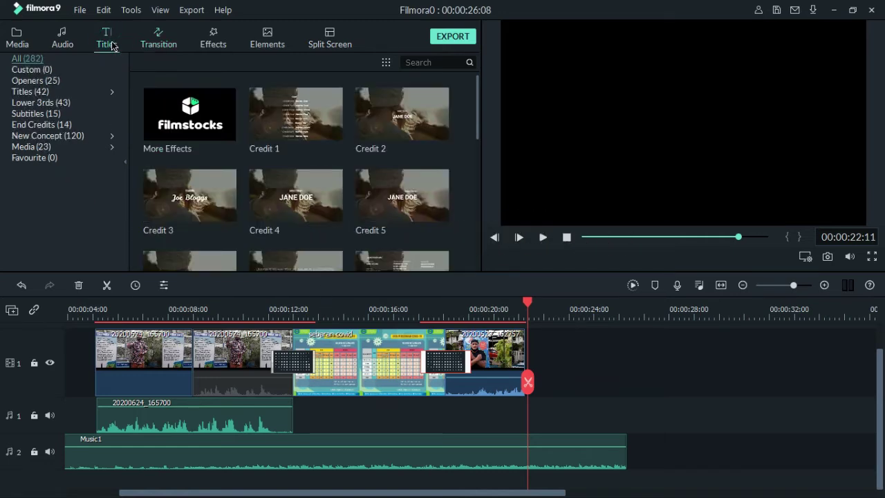
pyautogui.click(40, 82)
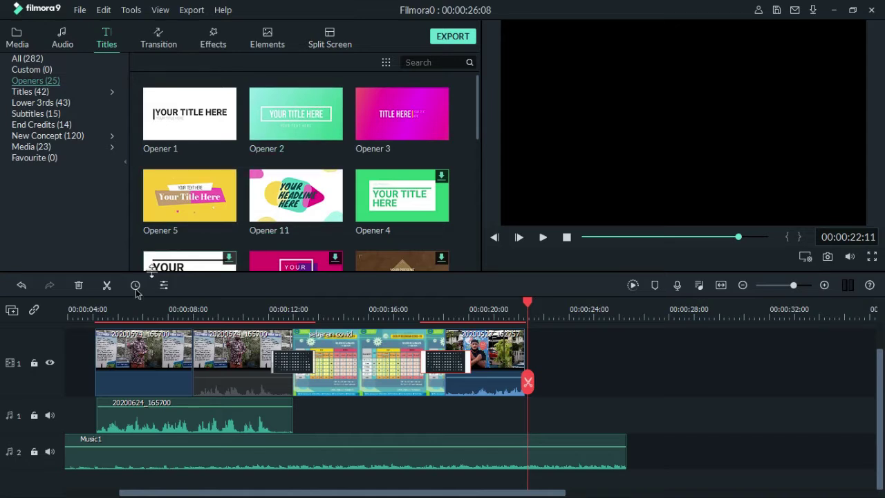
pyautogui.moveTo(86, 312); pyautogui.dragTo(115, 312)
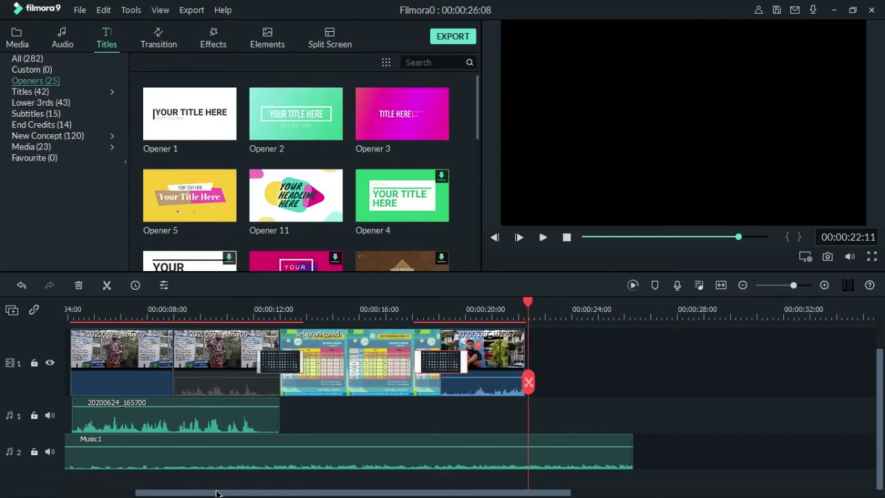
pyautogui.moveTo(217, 494); pyautogui.dragTo(119, 493)
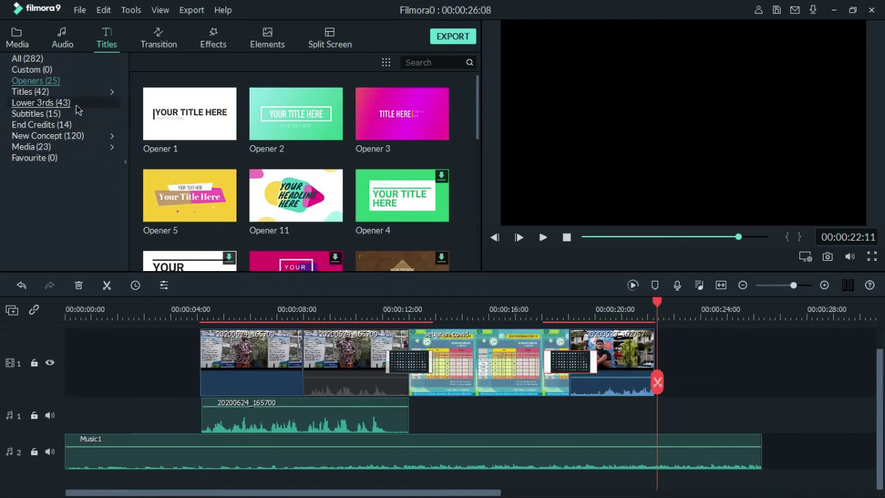
# Browse the Titles, Lower 3rds and Subtitles presets, then return to Openers with the timeline at 00:00:00
pyautogui.click(43, 93)
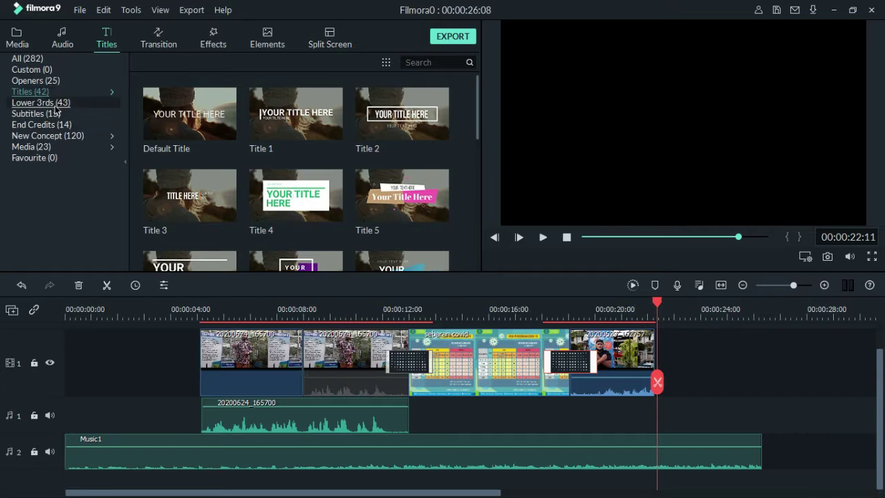
pyautogui.click(54, 106)
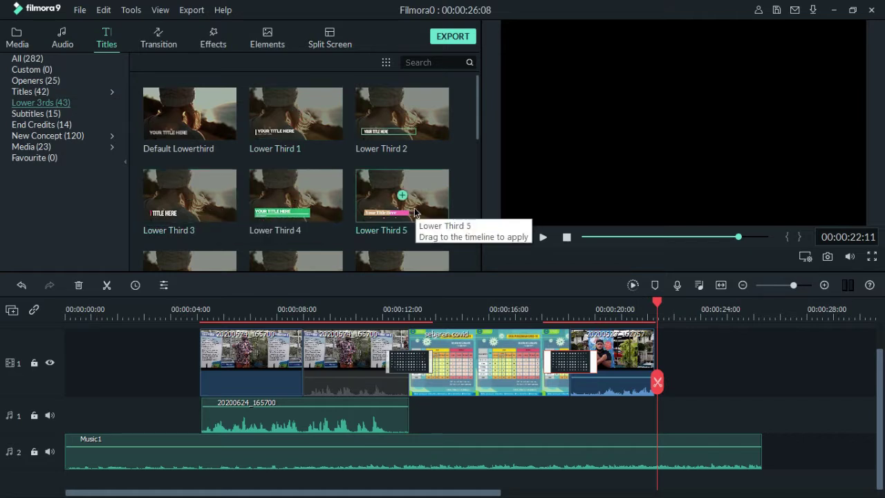
pyautogui.click(47, 120)
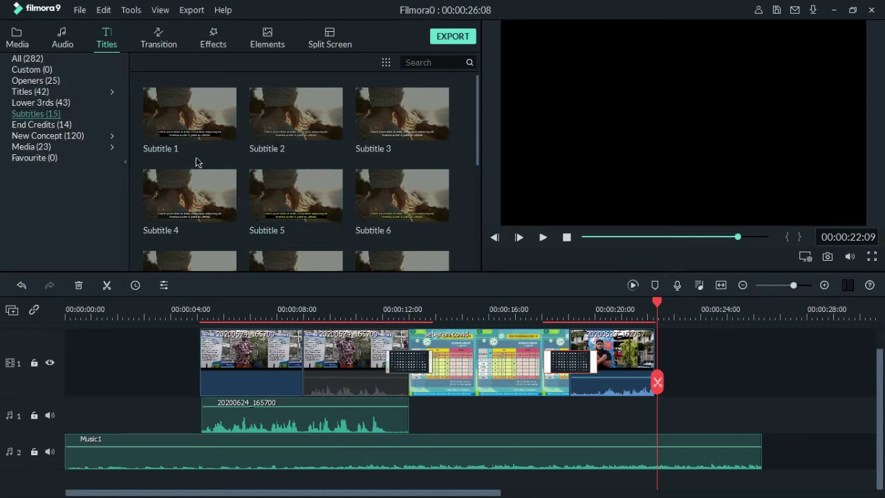
pyautogui.click(46, 82)
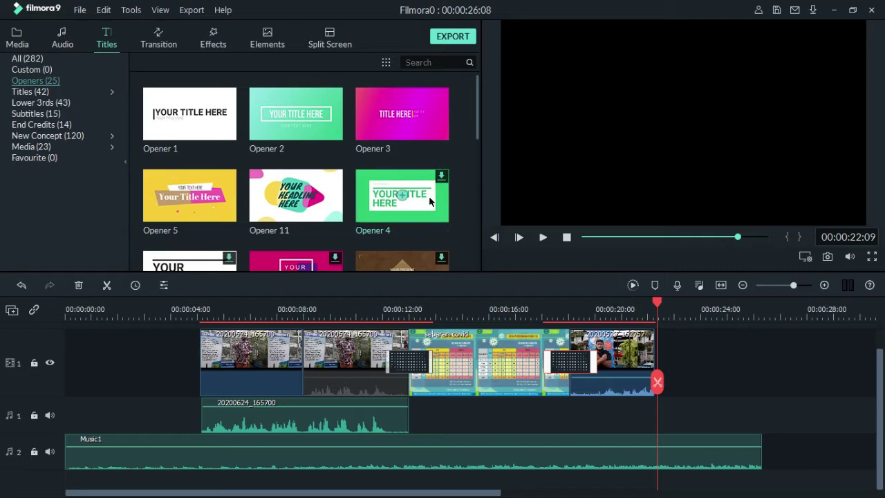
pyautogui.scroll(-3, 441, 199)
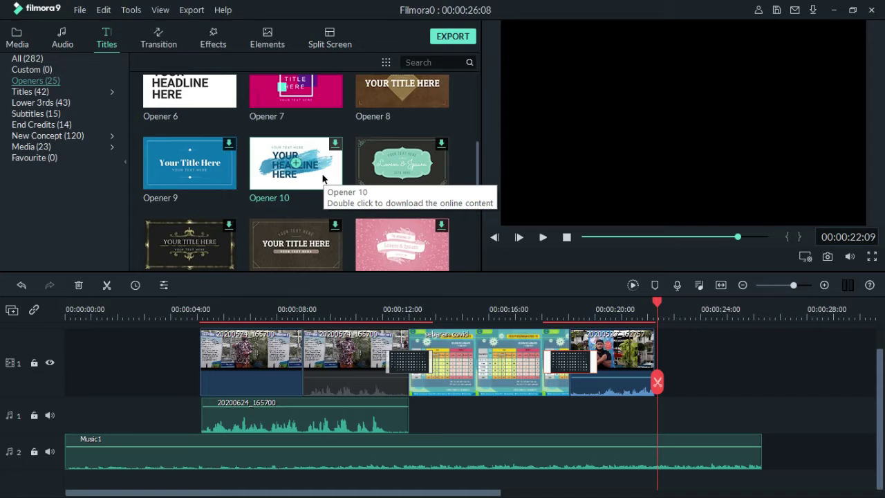
pyautogui.scroll(3, 322, 173)
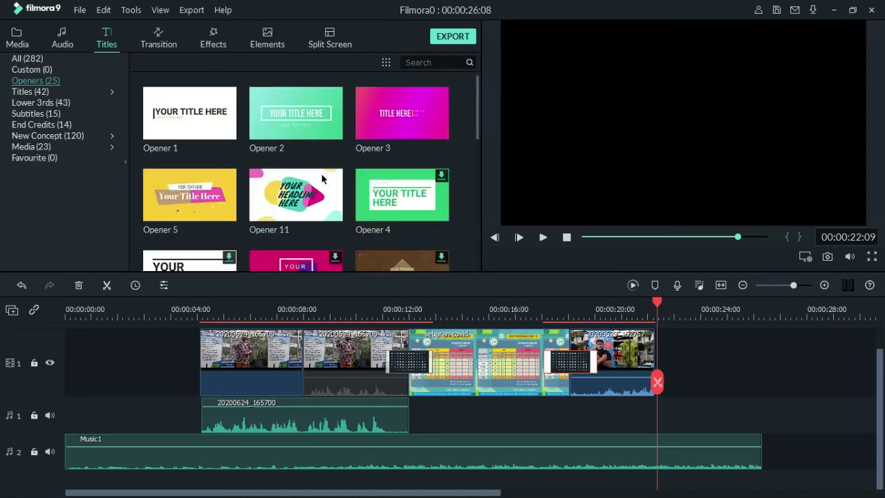
# Preview Opener 5, place it at the start of video track 1, and set the playhead to 00:00:01:12
pyautogui.click(226, 194)
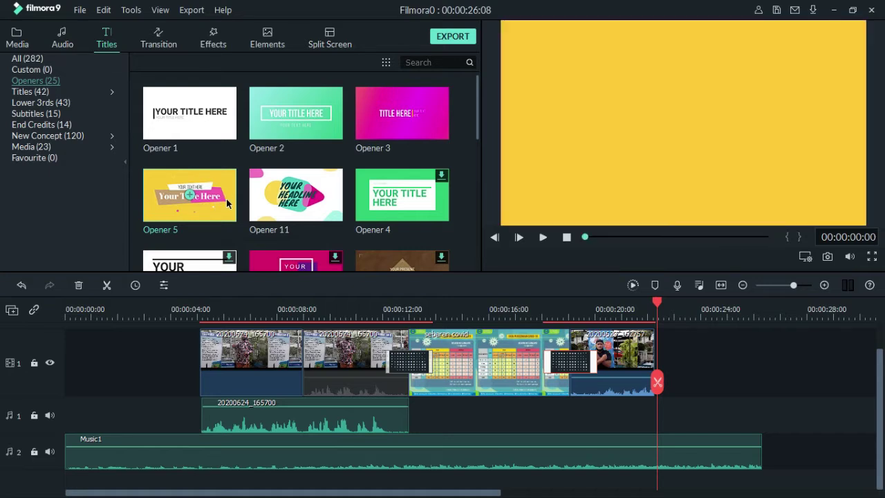
pyautogui.click(544, 238)
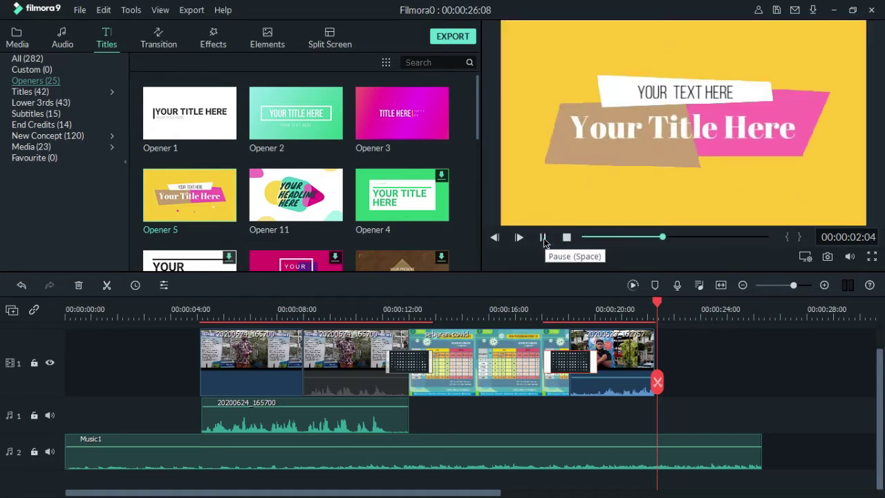
pyautogui.moveTo(228, 193)
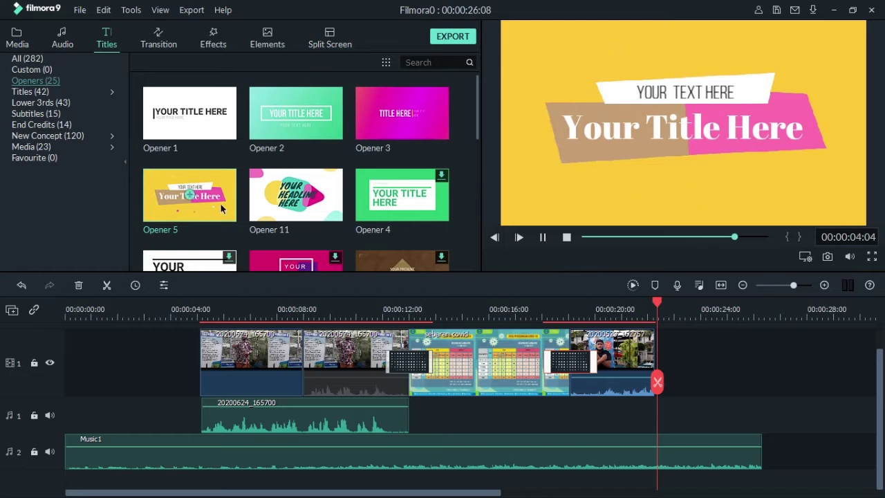
pyautogui.moveTo(221, 204); pyautogui.dragTo(65, 365)
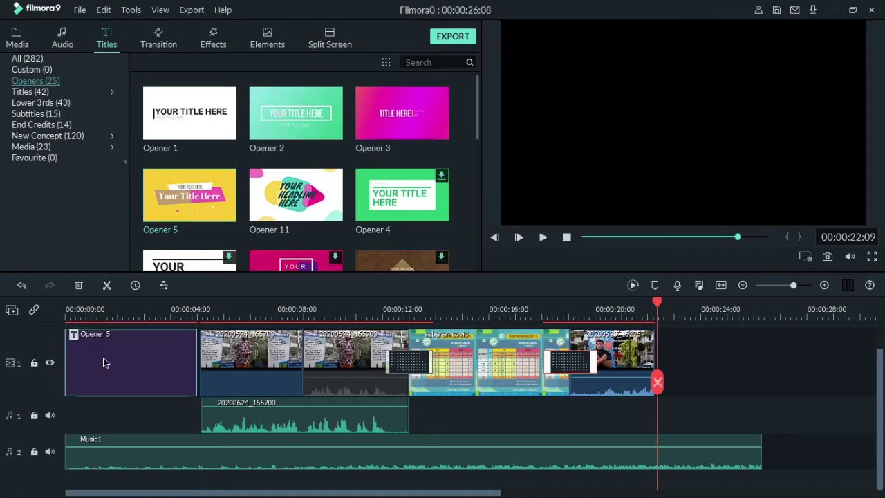
pyautogui.scroll(2, 237, 379)
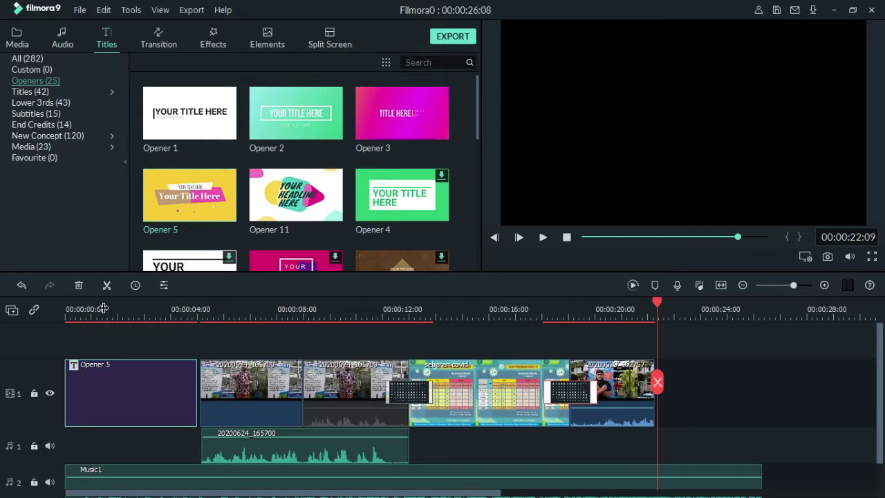
pyautogui.click(104, 308)
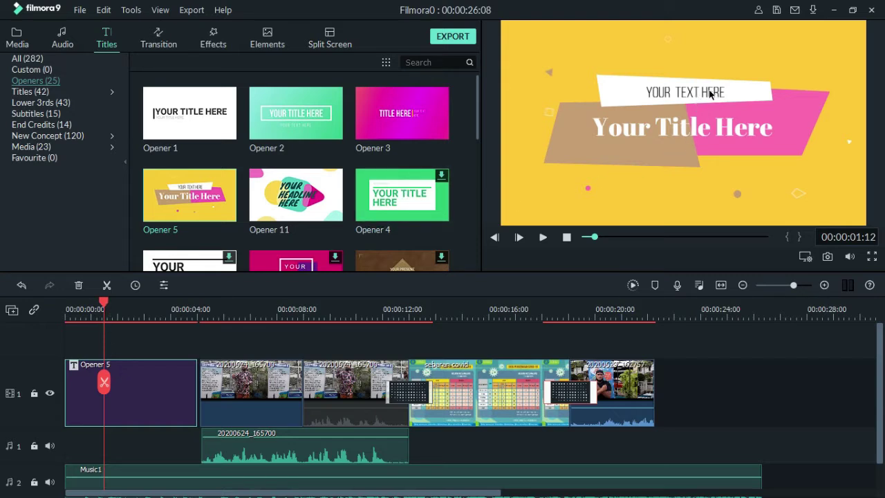
# Replace the opener's small top line placeholder with BERSATU
pyautogui.click(715, 135)
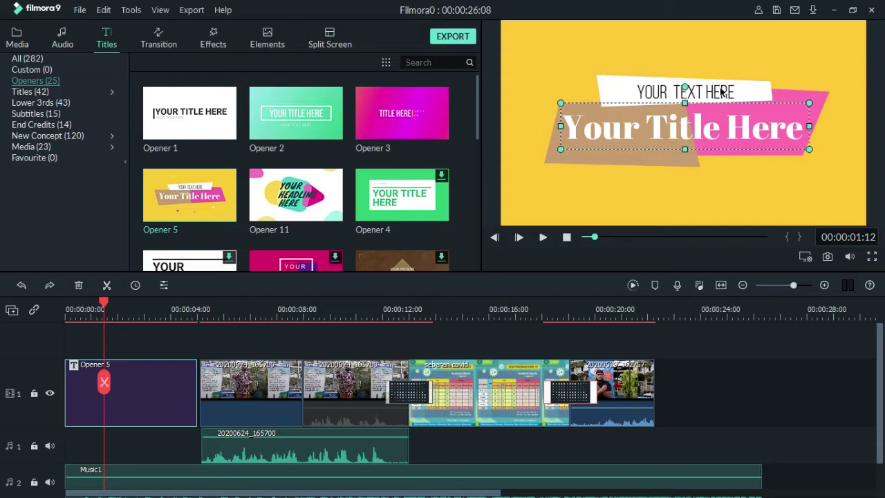
pyautogui.click(721, 90)
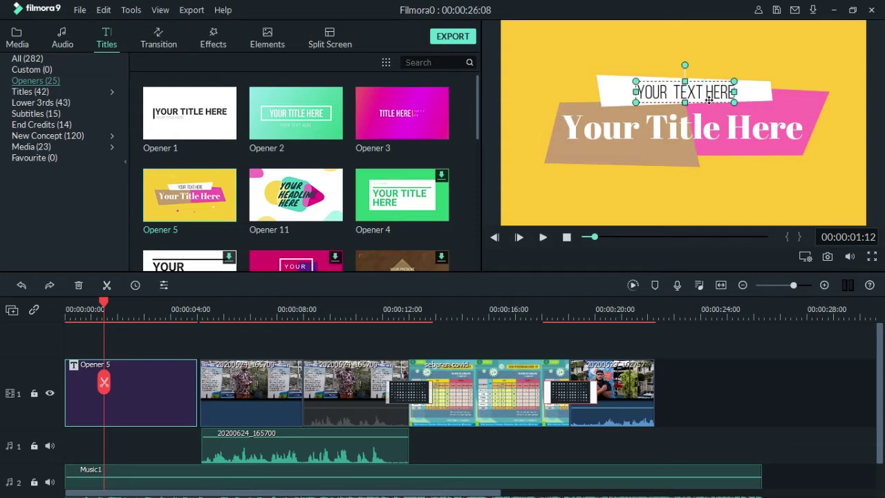
pyautogui.doubleClick(713, 95)
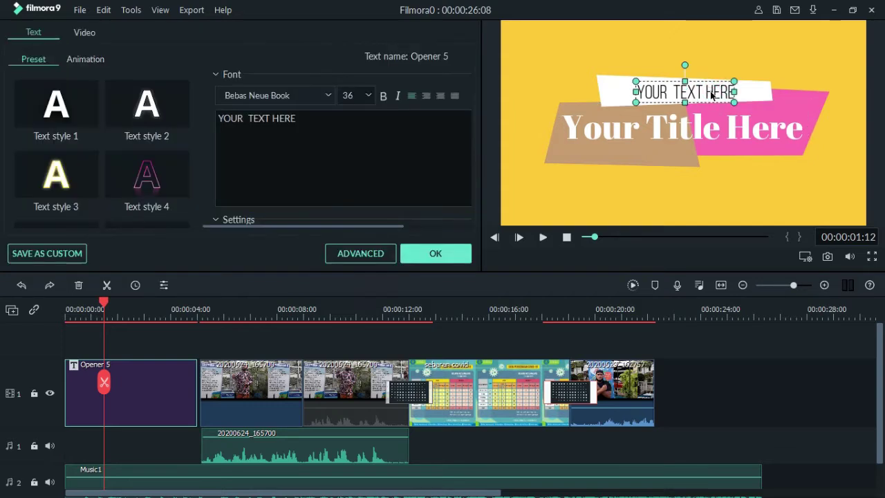
pyautogui.tripleClick(312, 122)
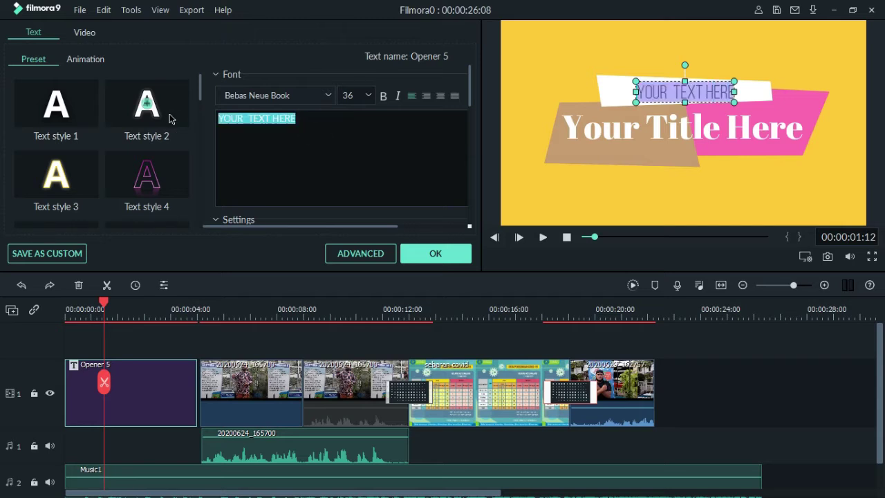
pyautogui.write('BERSA')
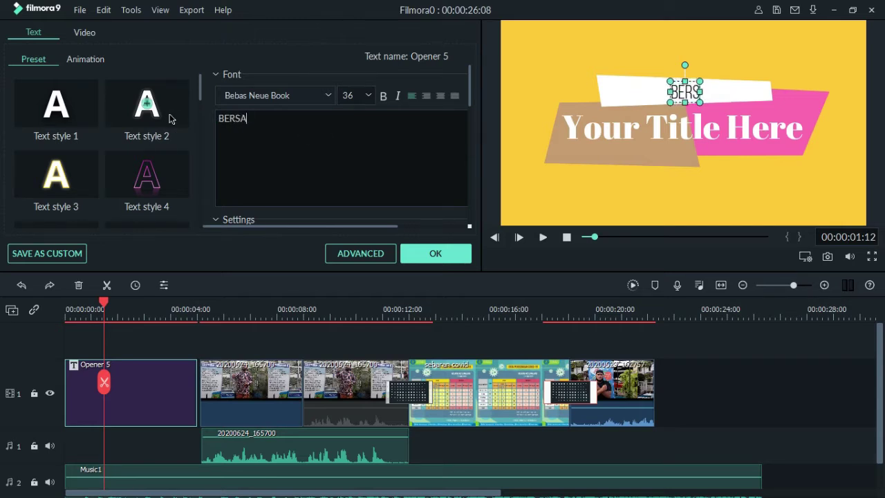
pyautogui.write('TU')
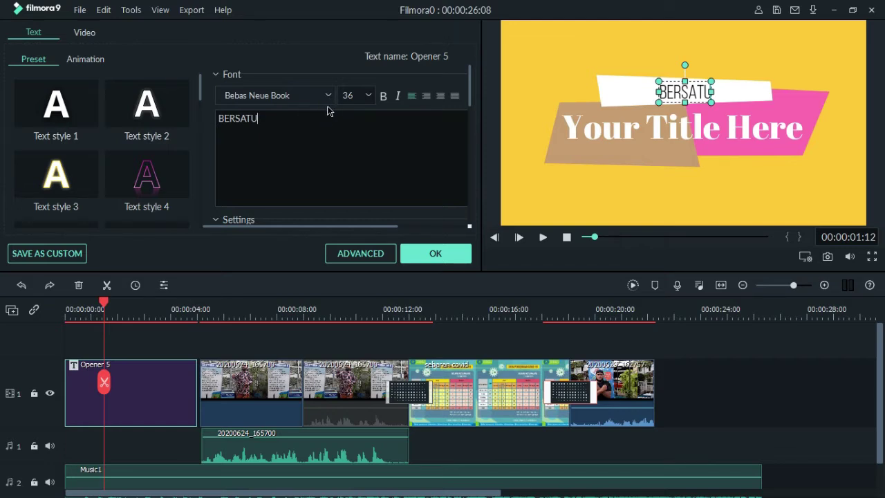
# Make BERSATU bold at size 40 with text spacing 5
pyautogui.click(368, 99)
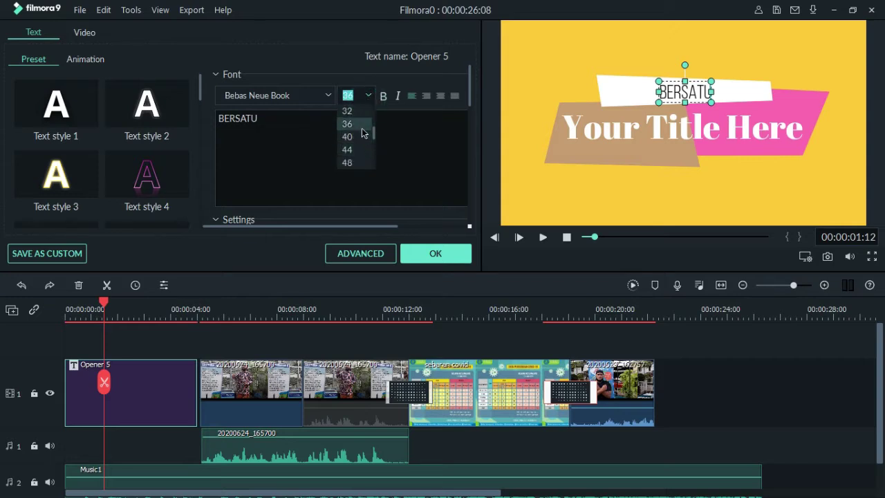
pyautogui.click(363, 135)
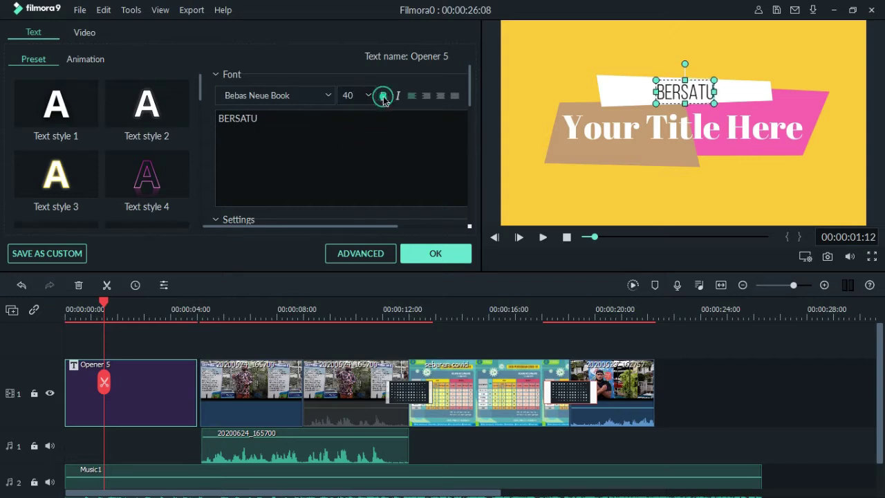
pyautogui.click(384, 97)
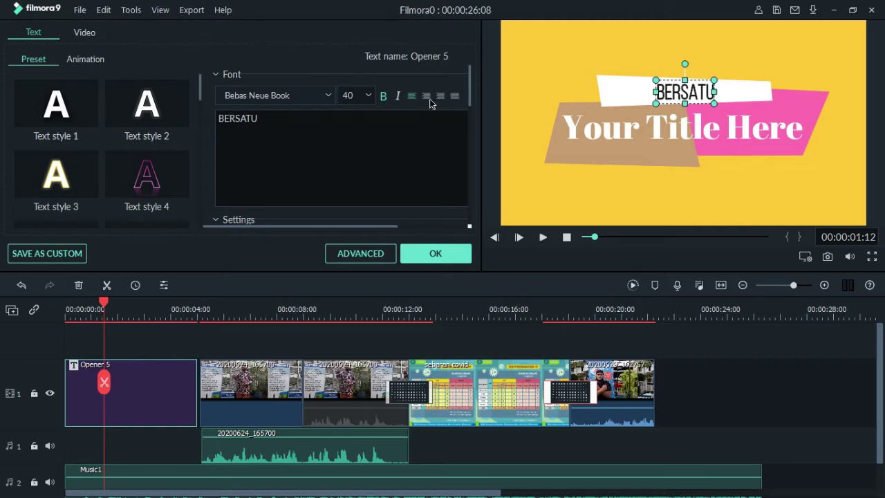
pyautogui.scroll(-3, 403, 150)
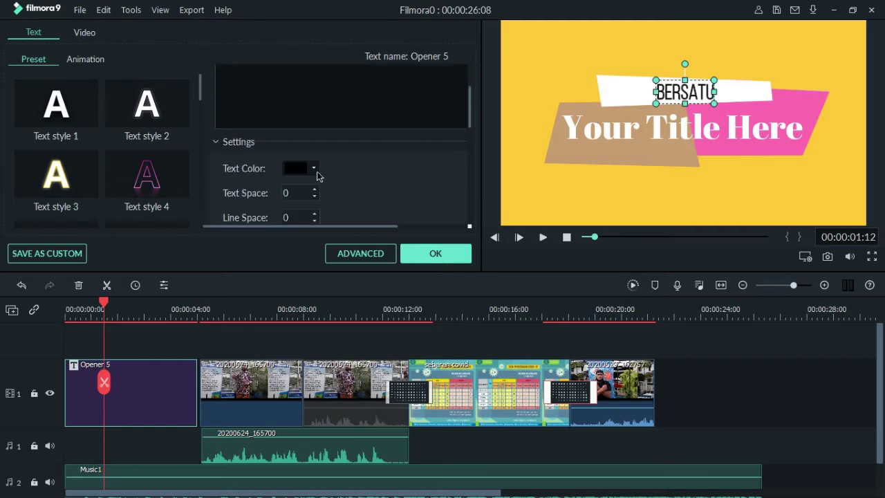
pyautogui.moveTo(305, 197); pyautogui.dragTo(451, 248)
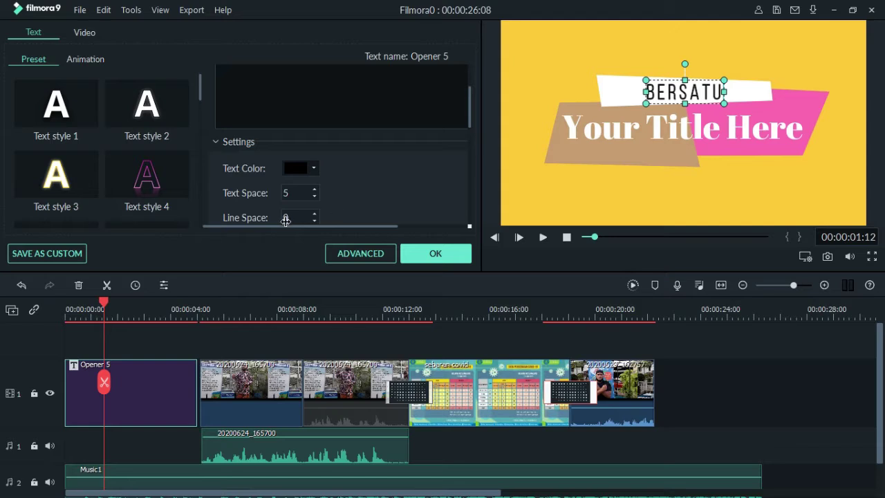
pyautogui.click(706, 135)
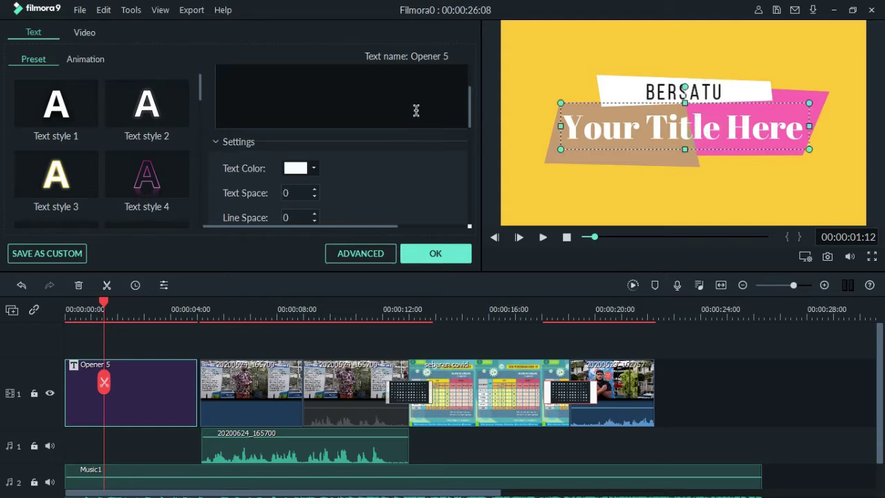
pyautogui.scroll(3, 401, 114)
# Change the main title to 'Lawan COVID-19' at font size 70 and apply the edits
pyautogui.moveTo(314, 119); pyautogui.dragTo(218, 119)
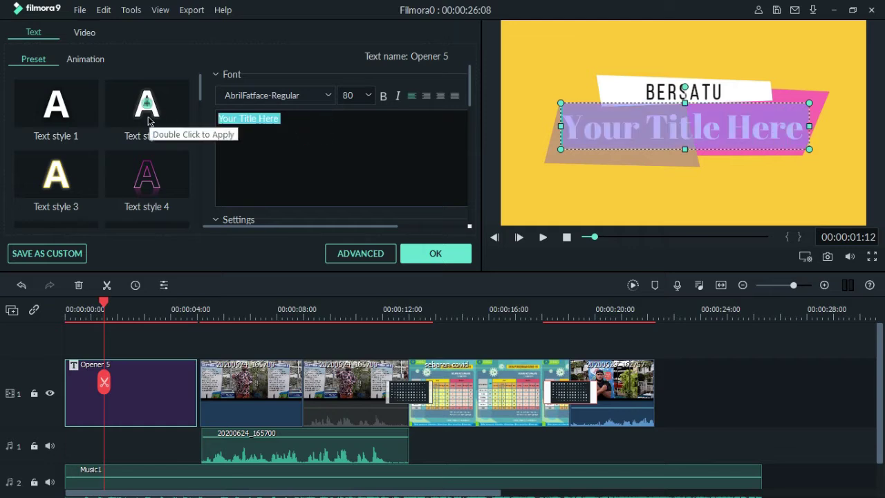
pyautogui.write('Lawan C')
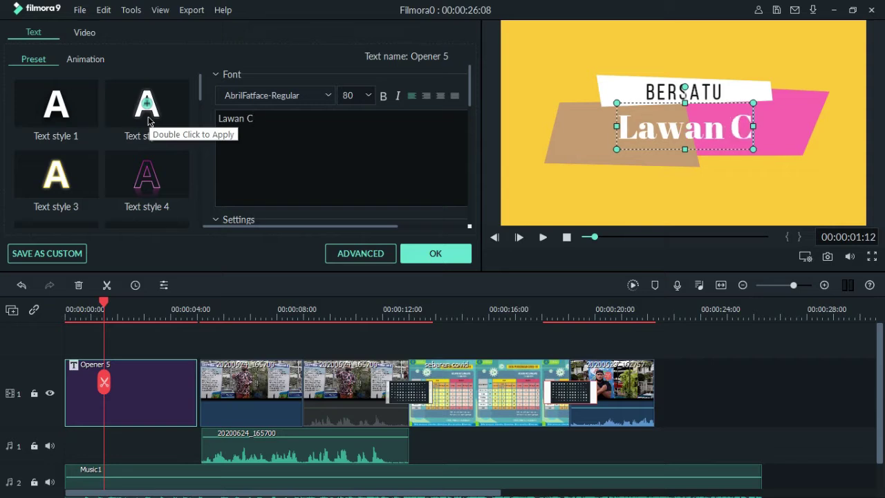
pyautogui.write('OVID')
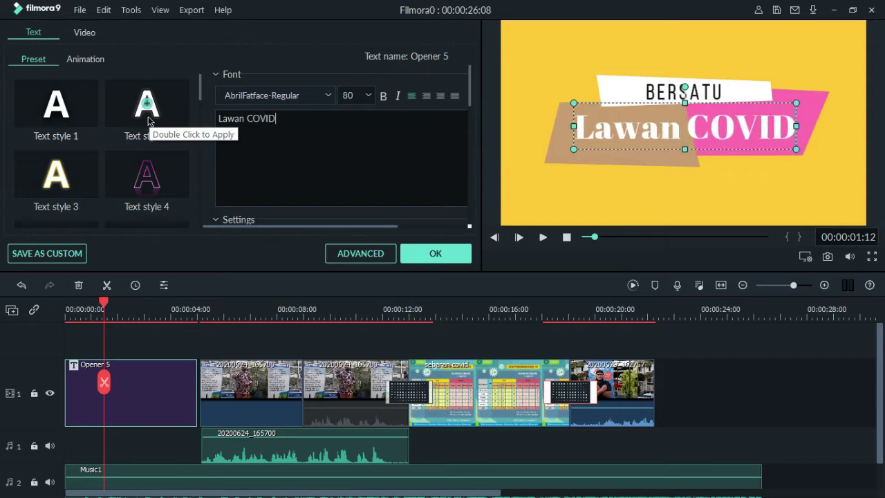
pyautogui.write('-19')
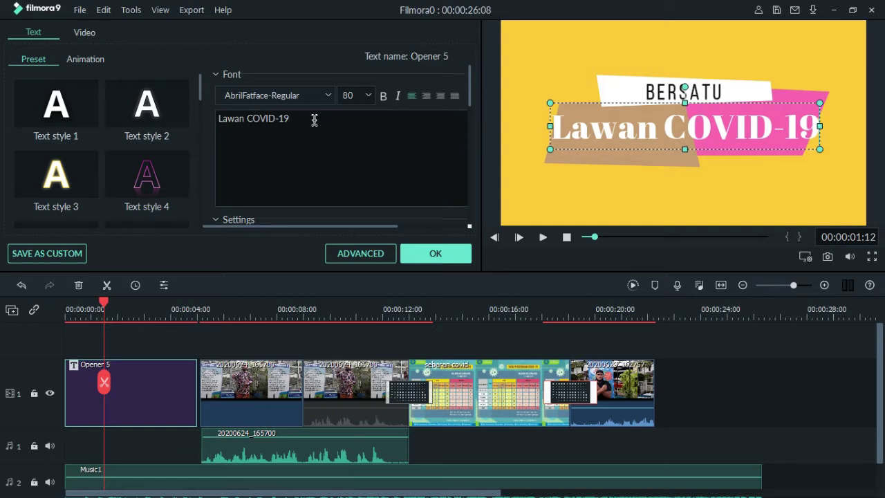
pyautogui.click(368, 96)
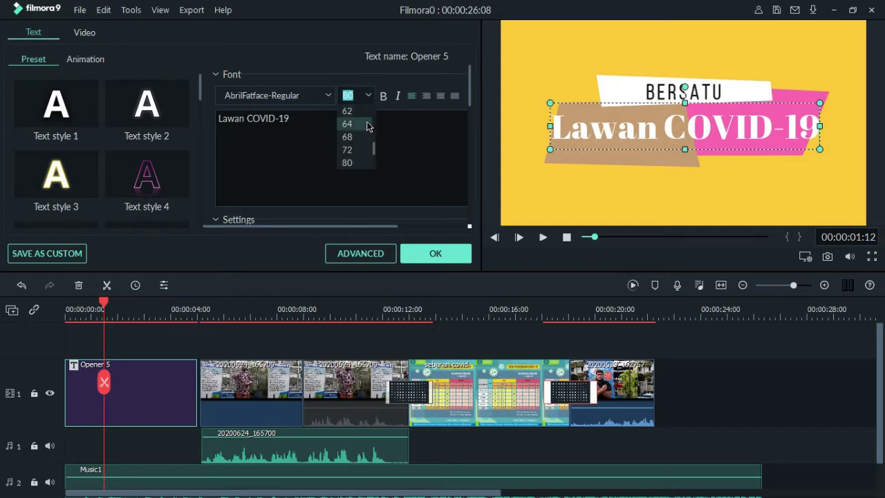
pyautogui.click(365, 123)
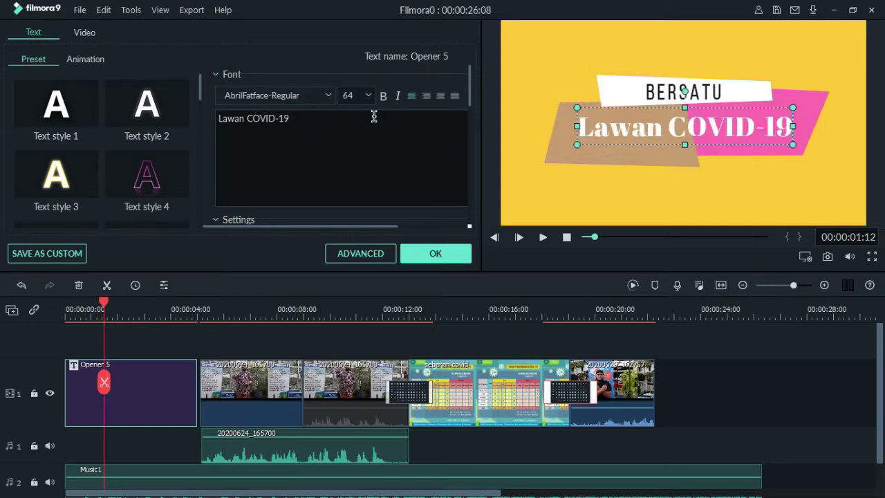
pyautogui.doubleClick(346, 96)
pyautogui.press('Return')
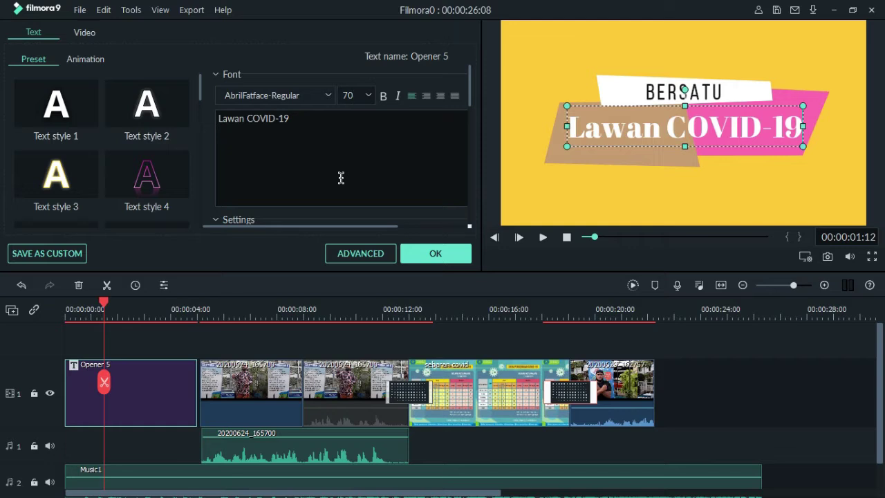
pyautogui.click(436, 254)
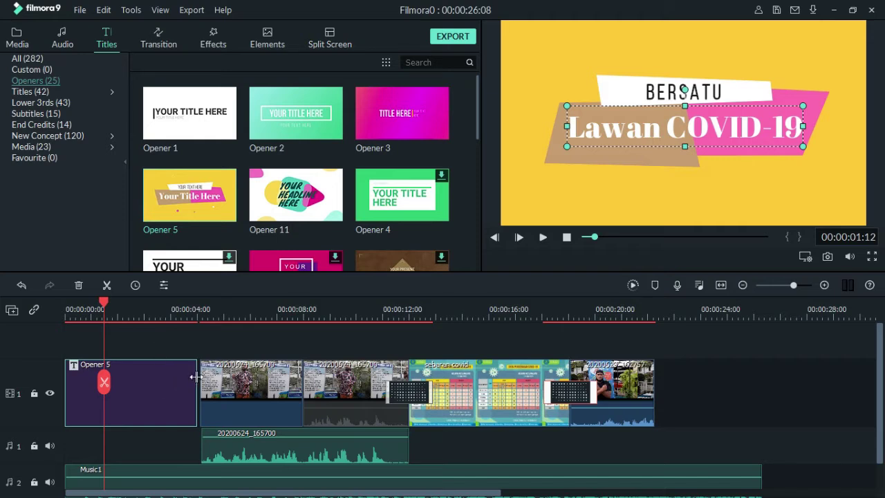
# Trim Opener 5 to end near 00:00:04:19, shift the later clips left to close the gap, and play it back
pyautogui.moveTo(196, 377)
pyautogui.mouseDown()
pyautogui.moveTo(176, 382)
pyautogui.moveTo(206, 384)
pyautogui.moveTo(177, 385)
pyautogui.moveTo(191, 385)
pyautogui.mouseUp()
pyautogui.moveTo(106, 302); pyautogui.dragTo(195, 316)
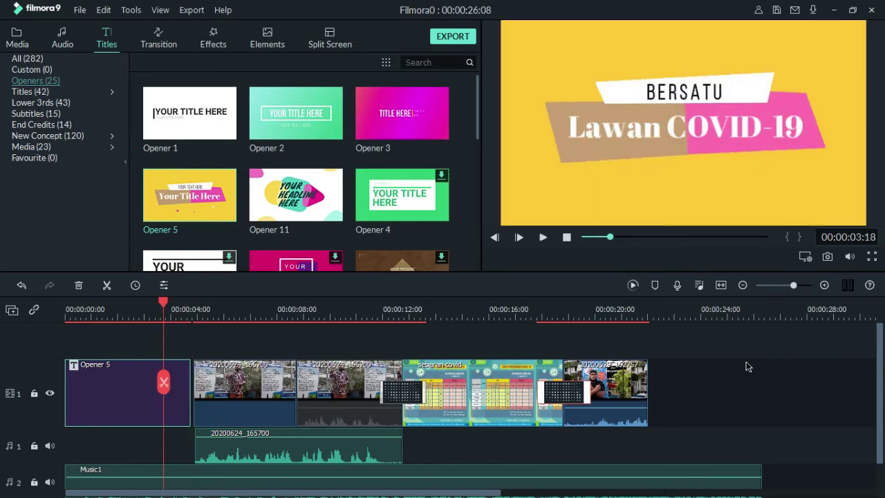
pyautogui.moveTo(734, 340); pyautogui.dragTo(228, 450)
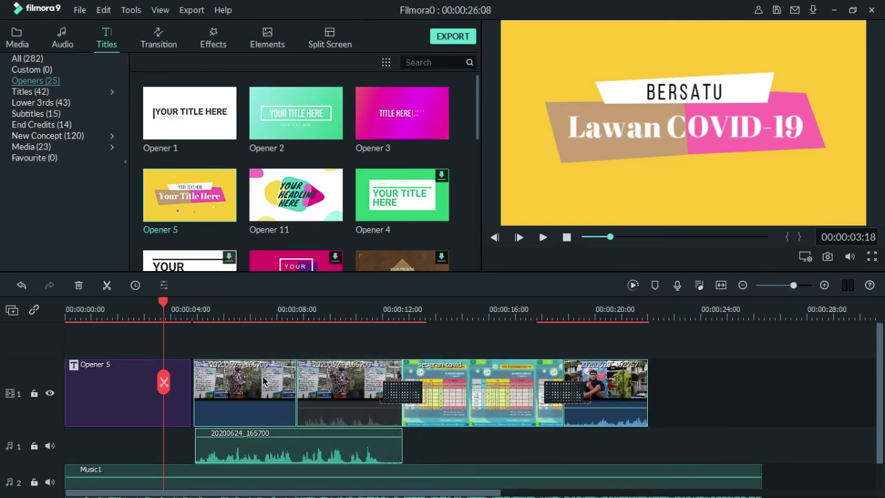
pyautogui.moveTo(261, 381); pyautogui.dragTo(258, 377)
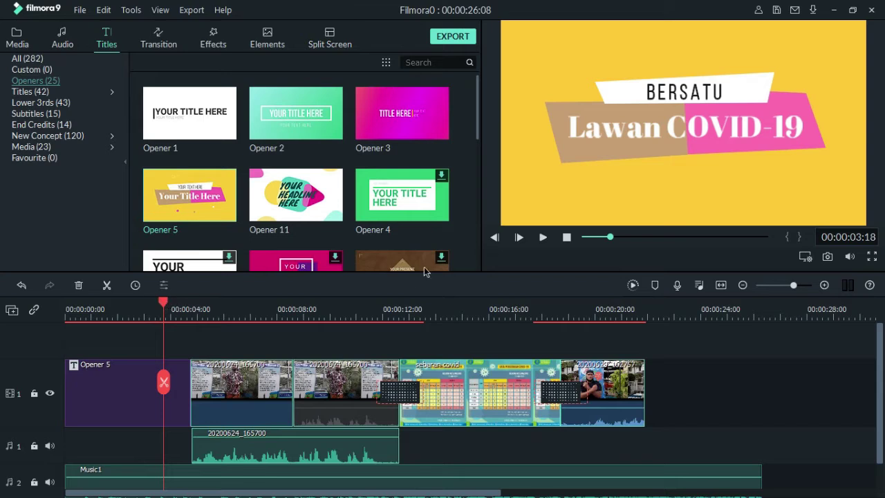
pyautogui.click(543, 237)
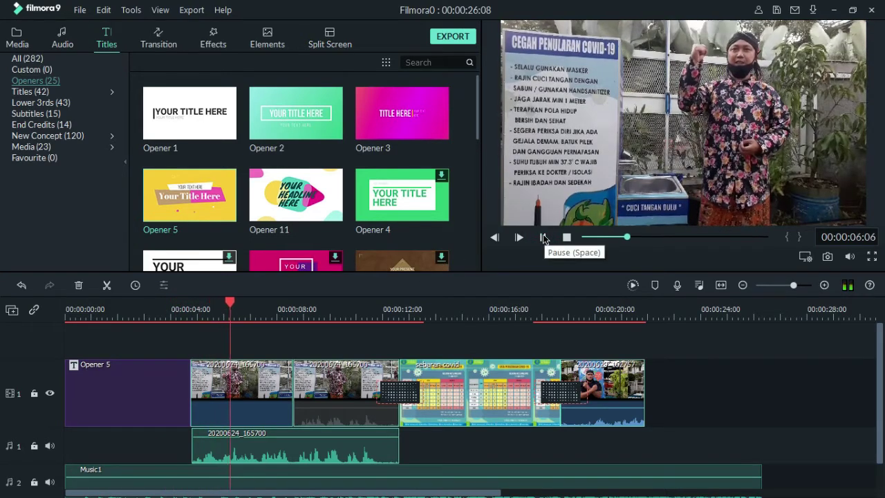
pyautogui.click(543, 238)
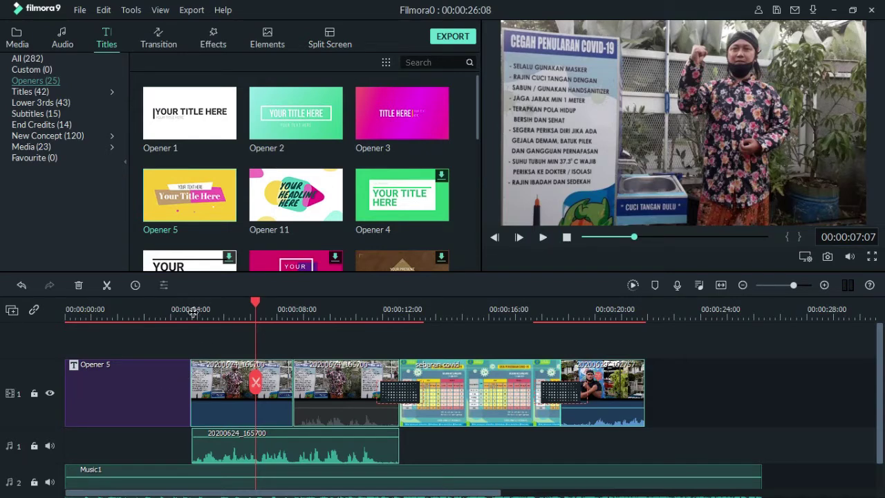
# Add a Dissolve transition between Opener 5 and the first clip and preview it
pyautogui.click(160, 39)
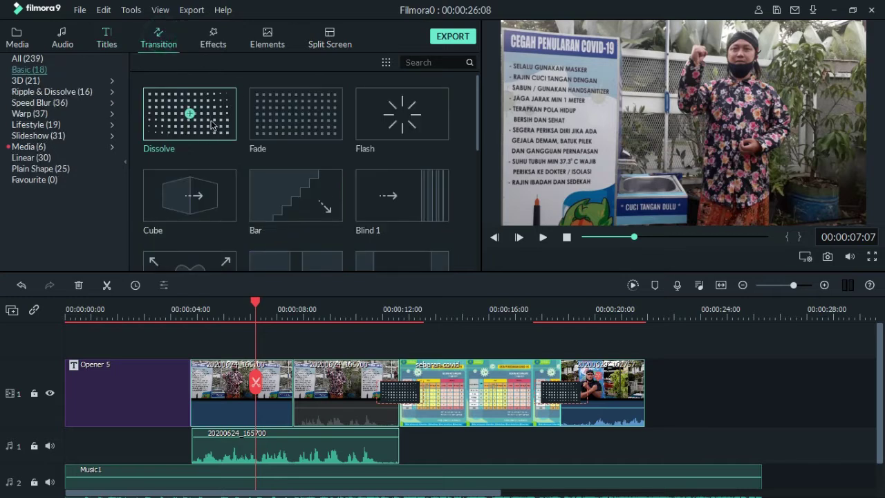
pyautogui.moveTo(212, 125); pyautogui.dragTo(188, 390)
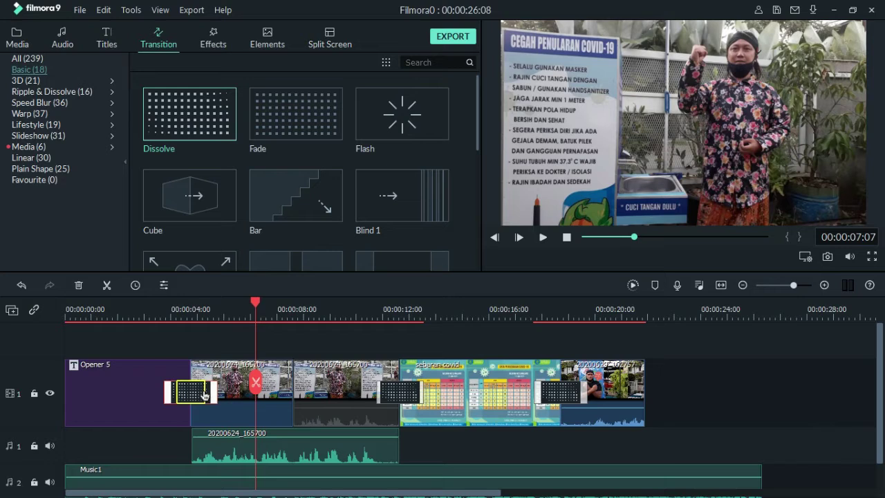
pyautogui.click(131, 308)
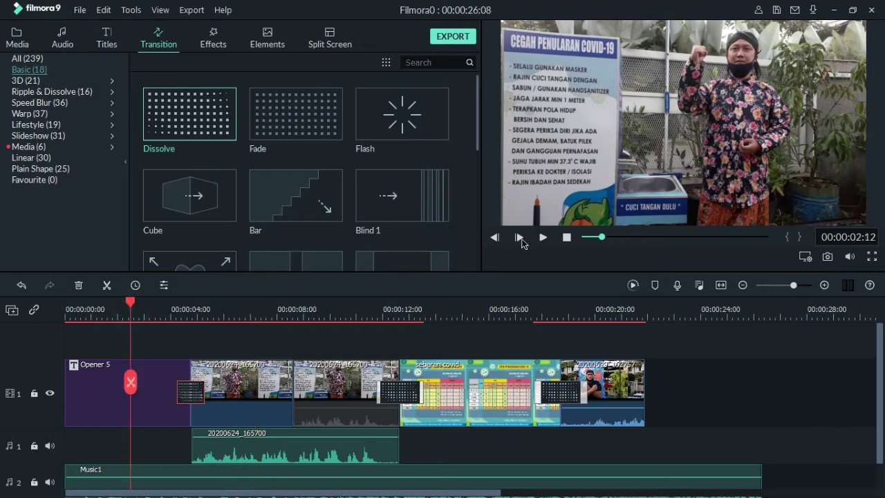
pyautogui.click(543, 238)
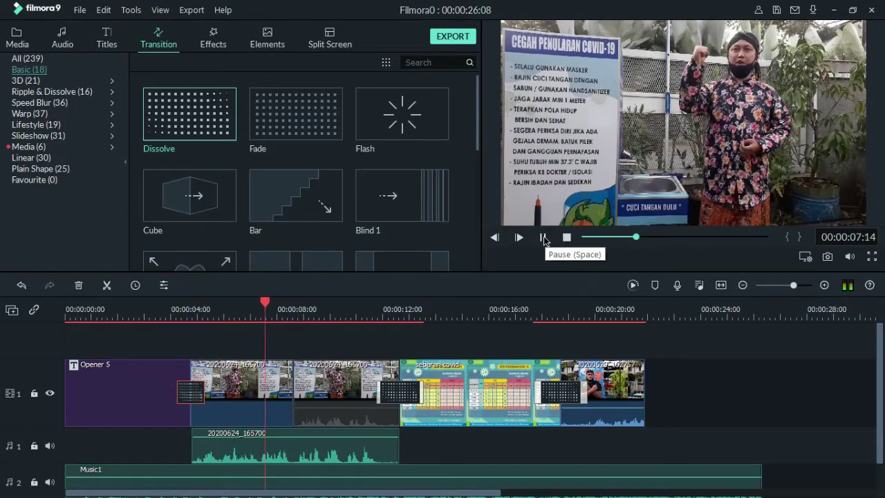
pyautogui.click(544, 238)
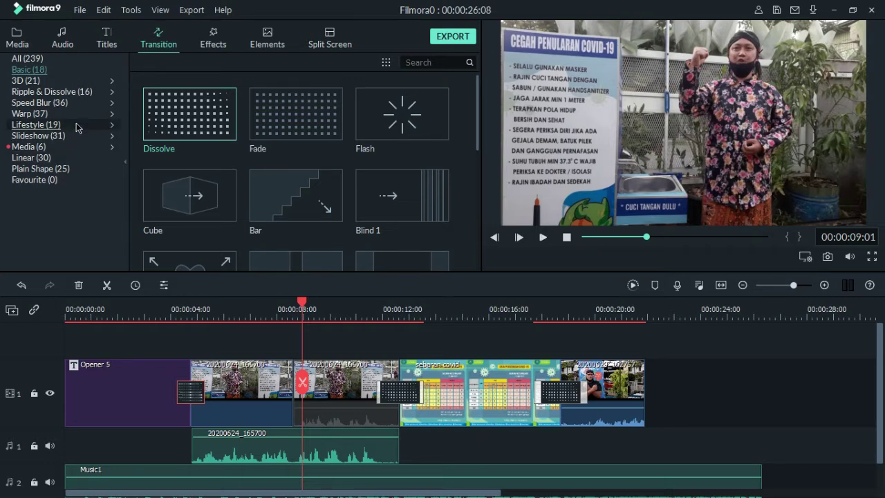
pyautogui.click(114, 40)
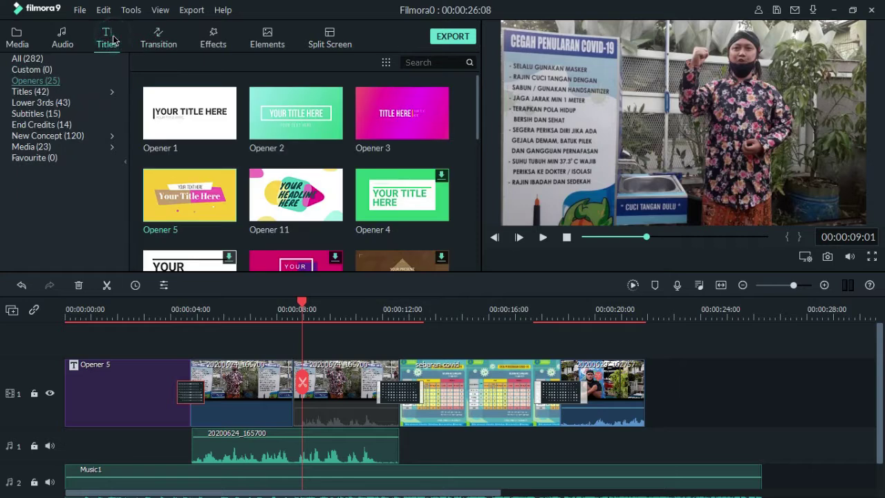
# Preview Lower Third 1 from Lower 3rds and add it on a track above the first video clip
pyautogui.click(41, 93)
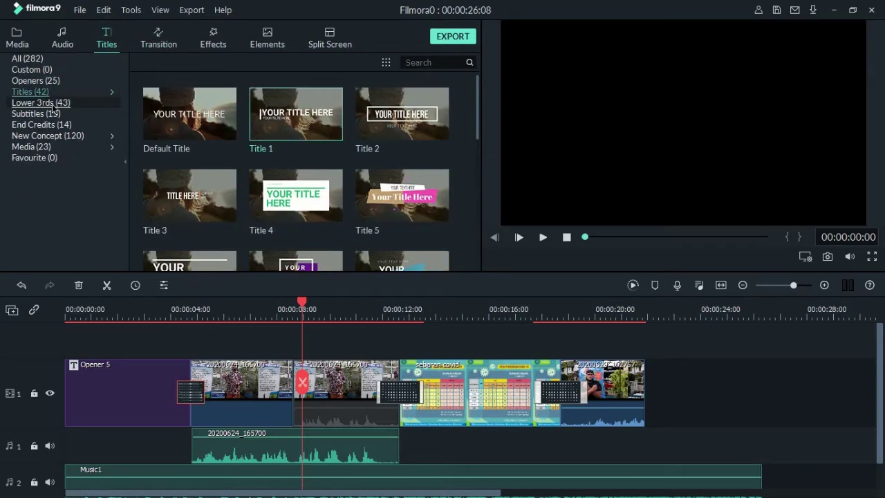
pyautogui.click(59, 103)
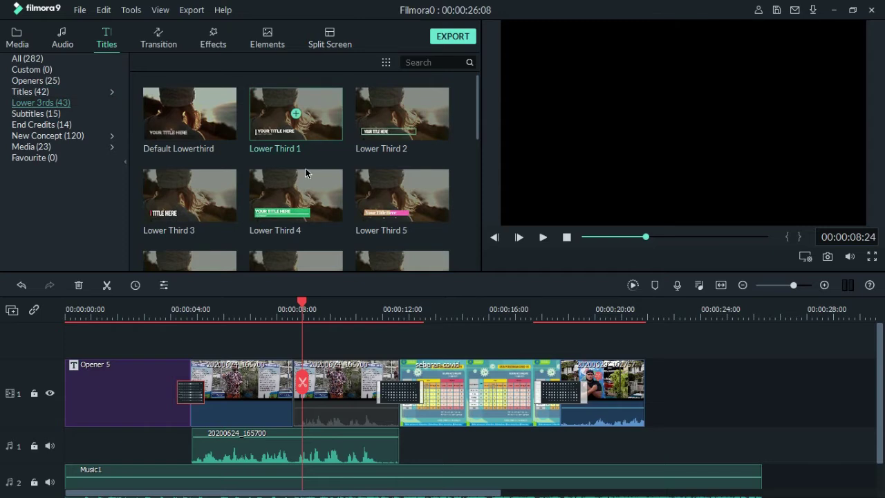
pyautogui.click(315, 133)
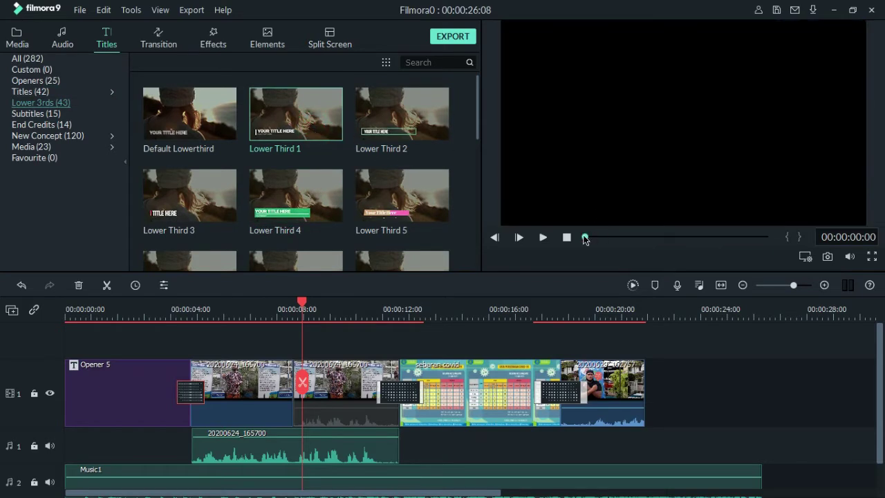
pyautogui.click(542, 237)
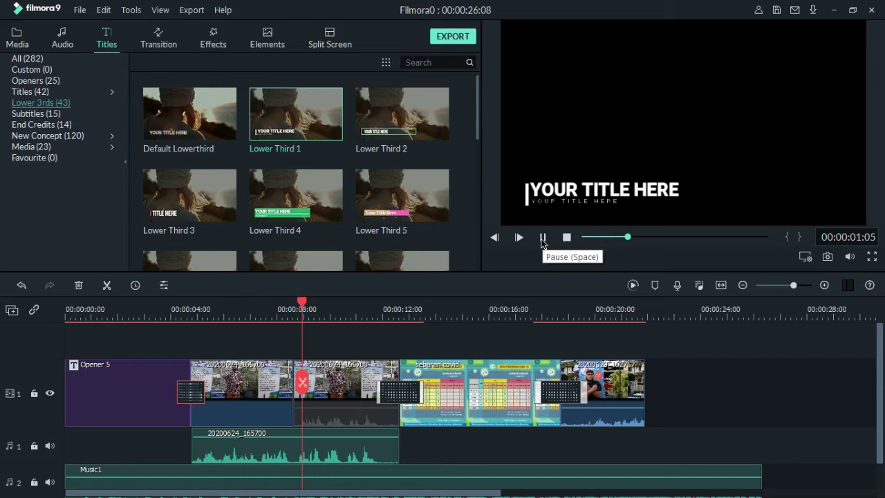
pyautogui.click(543, 238)
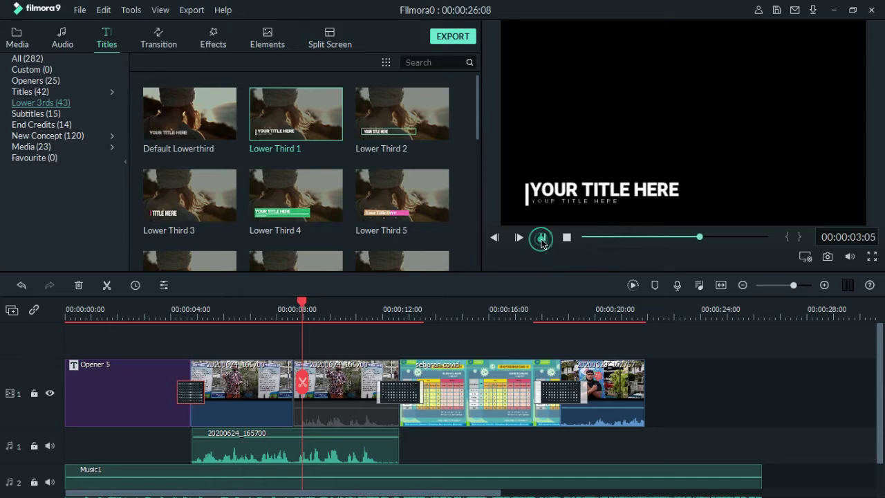
pyautogui.moveTo(326, 122); pyautogui.dragTo(208, 345)
pyautogui.click(240, 310)
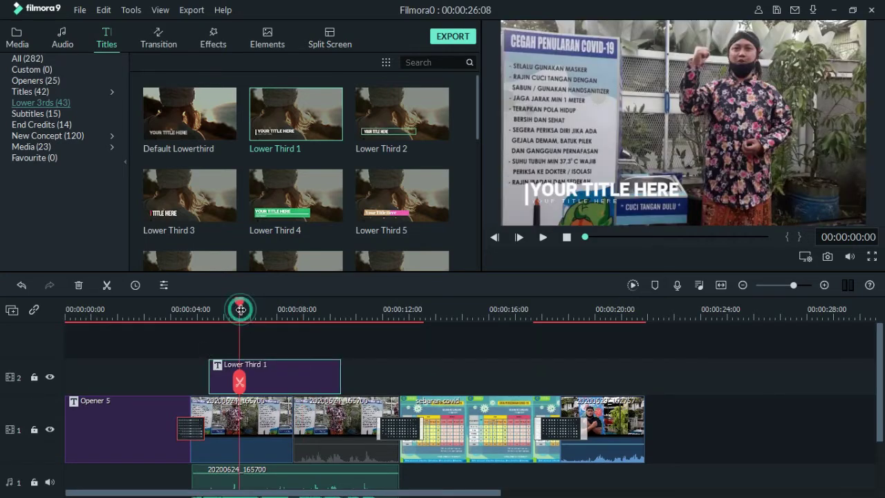
pyautogui.click(641, 190)
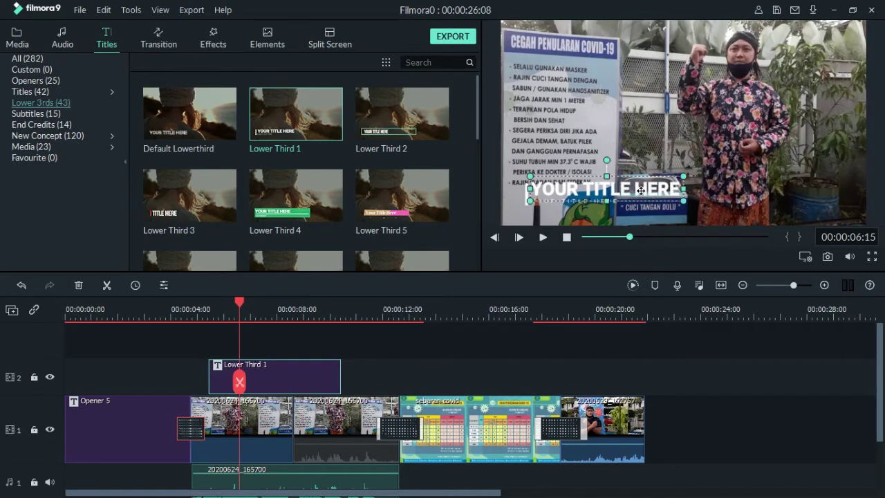
# Replace the lower third's main line with the speaker's name in Roboto Bold at size 32
pyautogui.doubleClick(641, 189)
pyautogui.moveTo(306, 119); pyautogui.dragTo(197, 112)
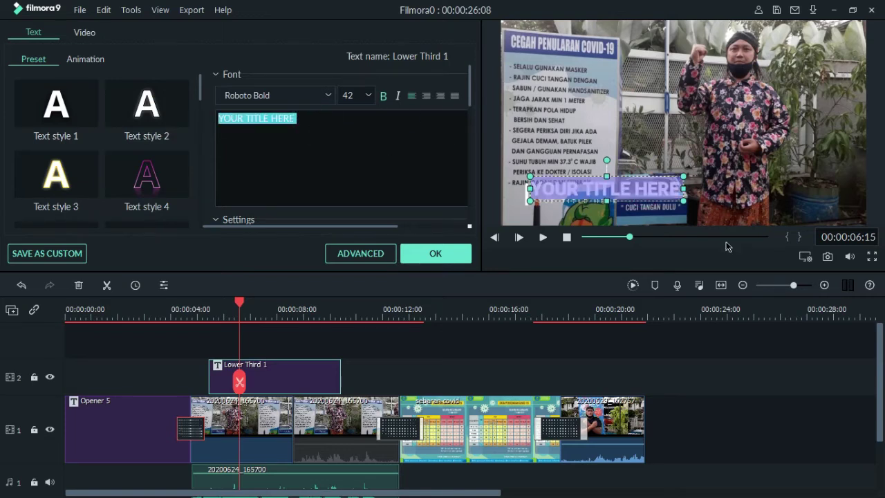
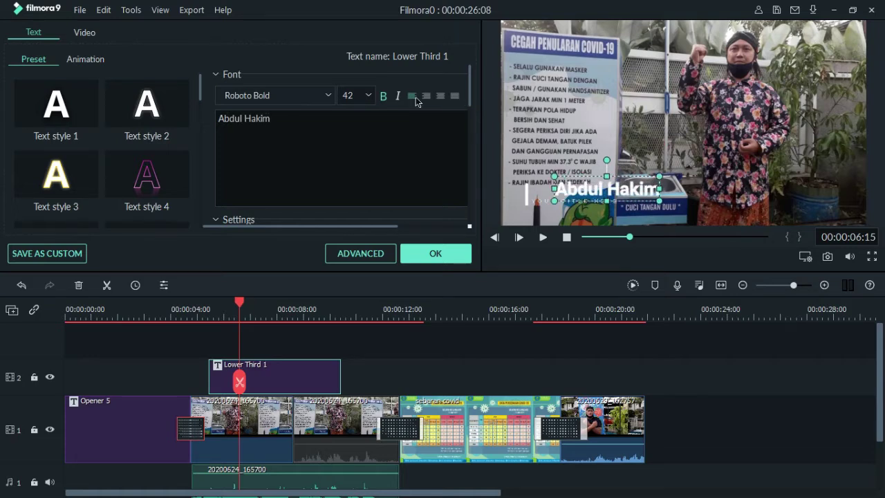
pyautogui.click(368, 95)
pyautogui.scroll(3, 356, 138)
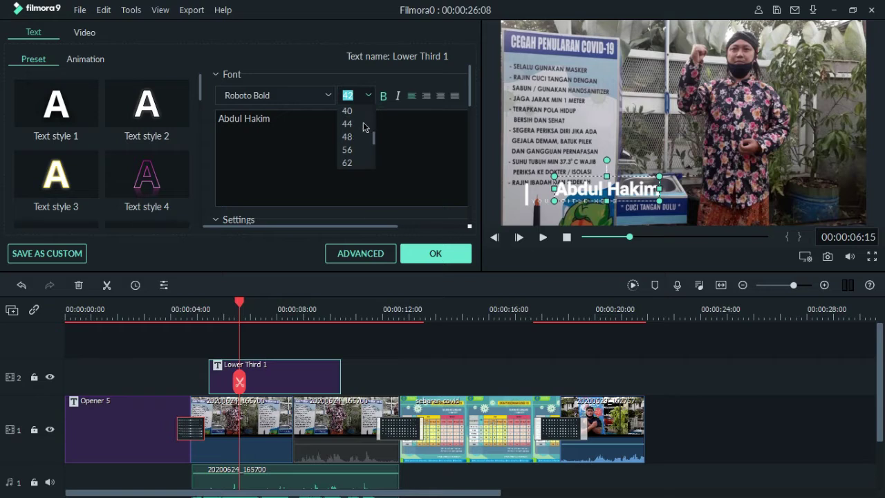
pyautogui.click(356, 163)
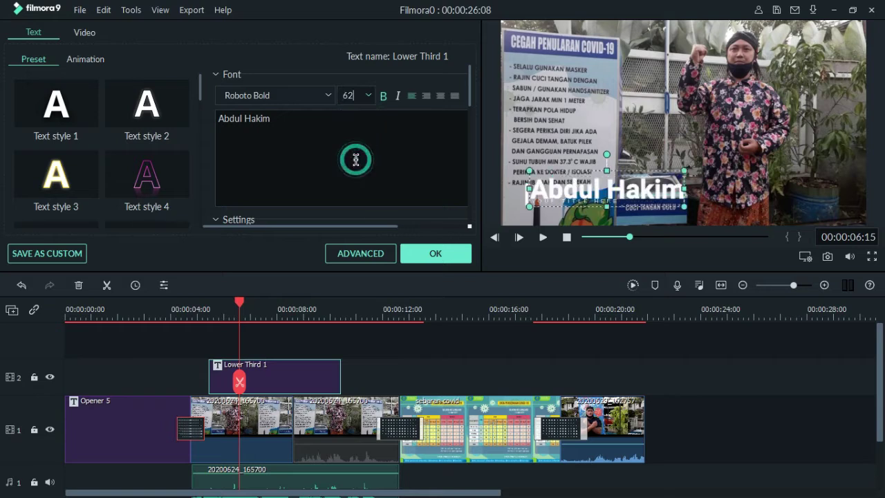
pyautogui.click(369, 95)
pyautogui.scroll(5, 357, 131)
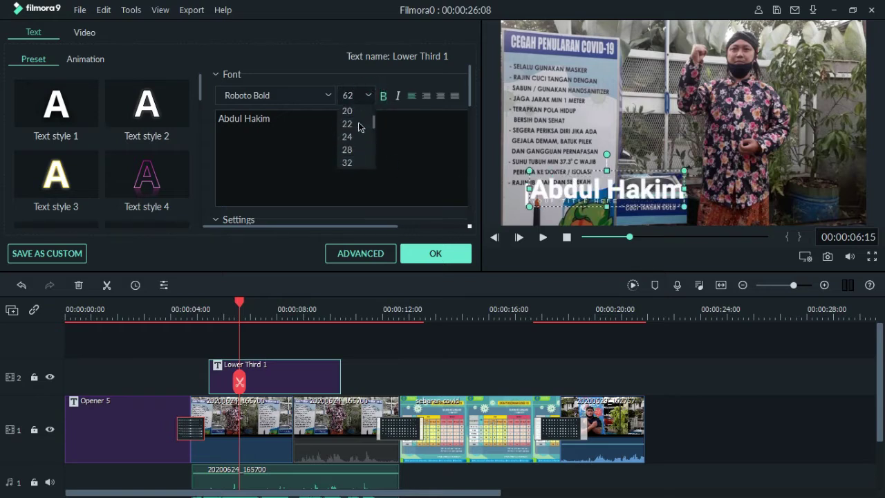
pyautogui.click(357, 161)
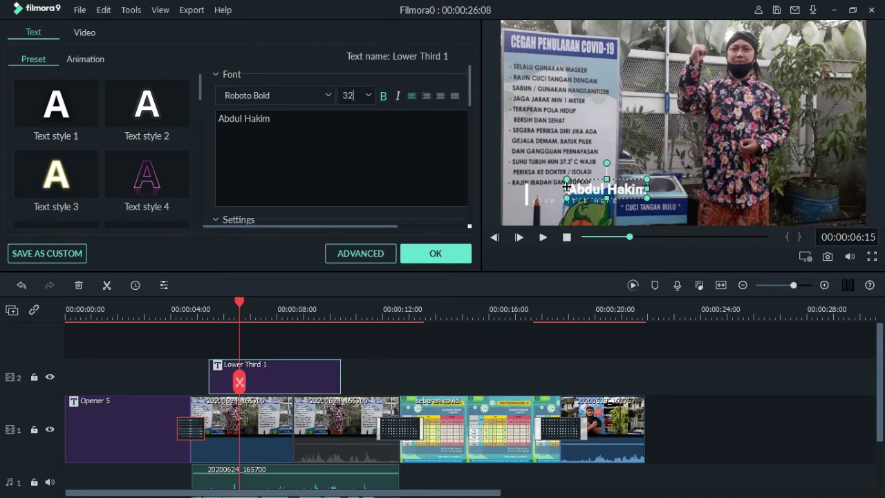
# Shift the name caption left and select the second line's placeholder text
pyautogui.moveTo(566, 190); pyautogui.dragTo(535, 188)
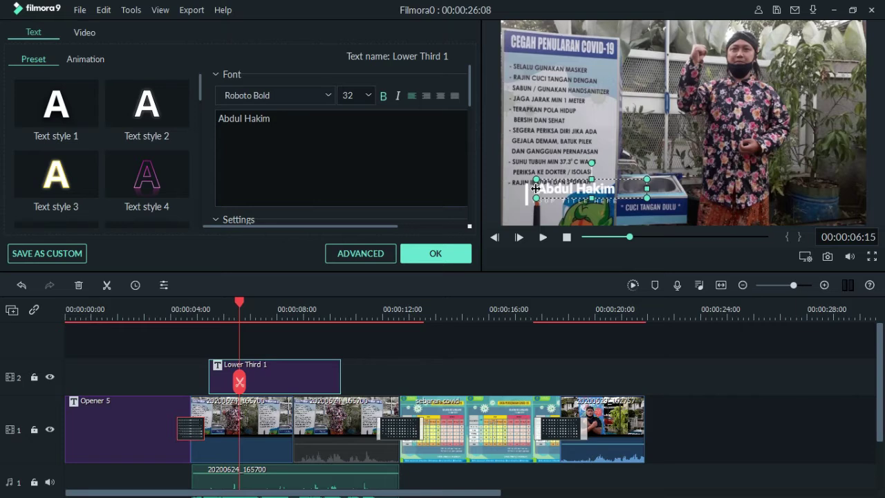
pyautogui.click(617, 207)
pyautogui.click(596, 202)
pyautogui.click(326, 122)
pyautogui.hotkey('ctrl', 'a')
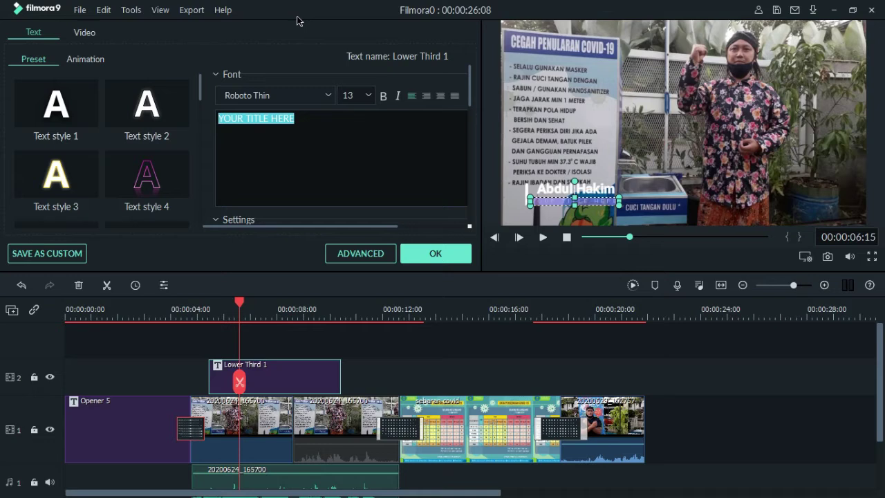
# Enter KETUA RW 02 as the lower third's second line at font size 18
pyautogui.write('KETUA RW 02')
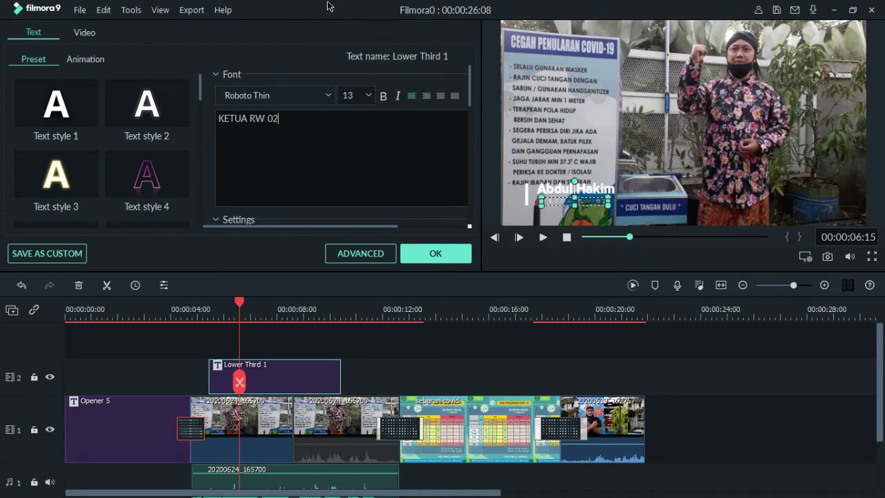
pyautogui.click(383, 96)
pyautogui.click(361, 96)
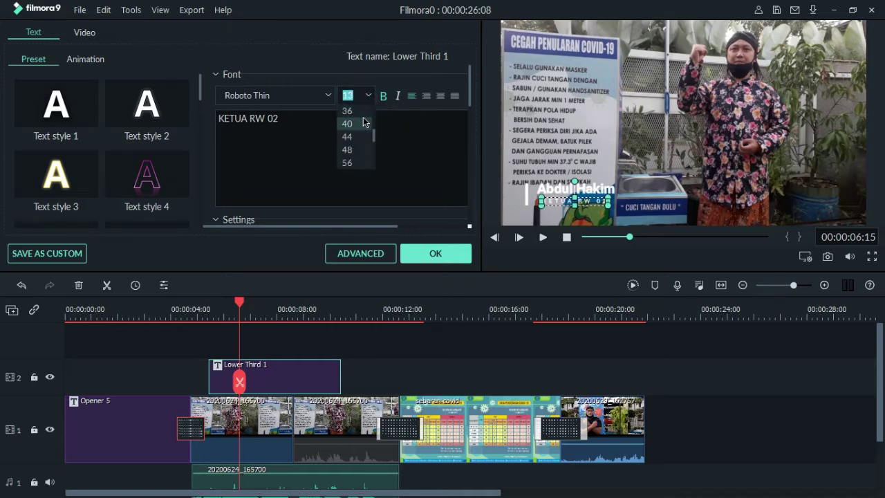
pyautogui.click(352, 149)
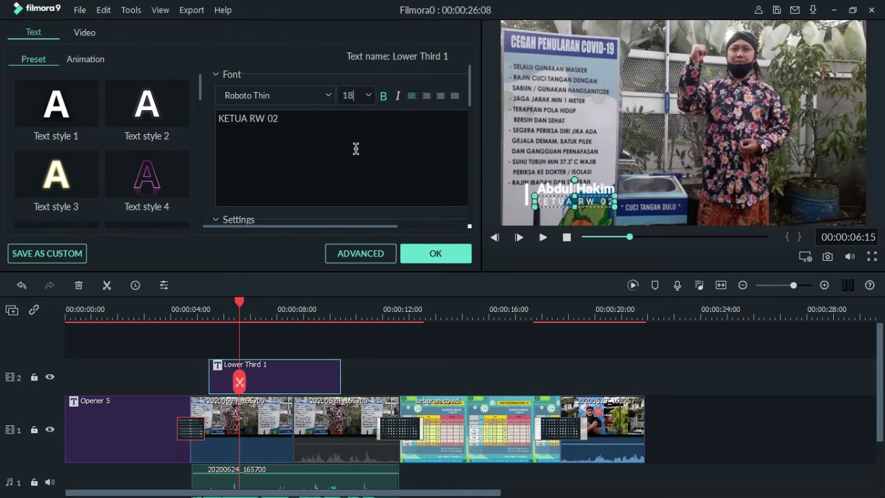
# Nudge the KETUA RW 02 line into place under the name and confirm the text edits
pyautogui.click(638, 182)
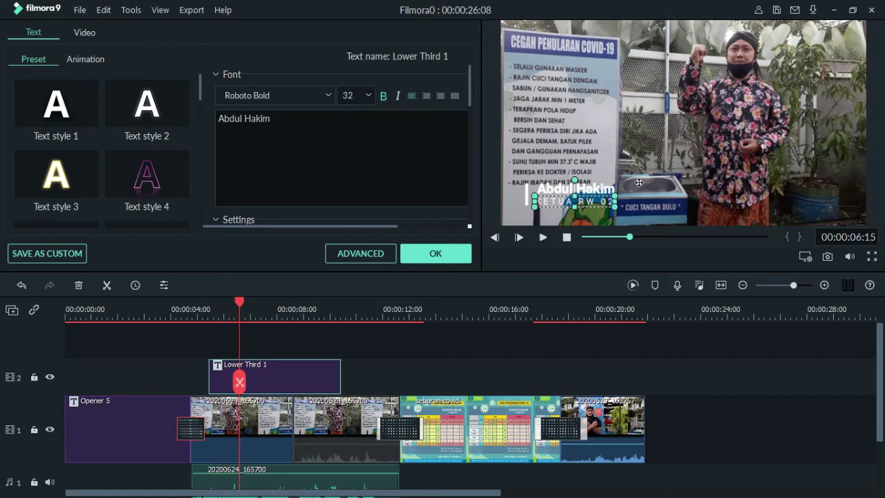
pyautogui.click(585, 204)
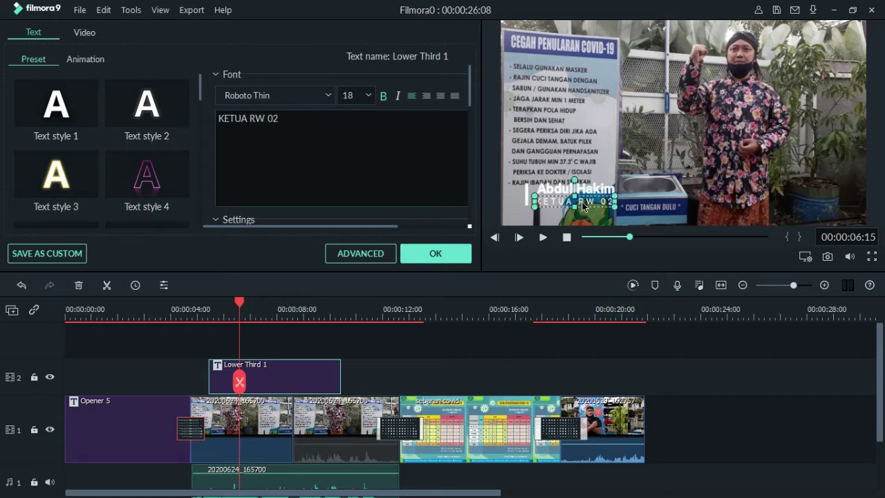
pyautogui.press('Right')
pyautogui.press('Right')
pyautogui.press('Right')
pyautogui.press('Right')
pyautogui.press('Right')
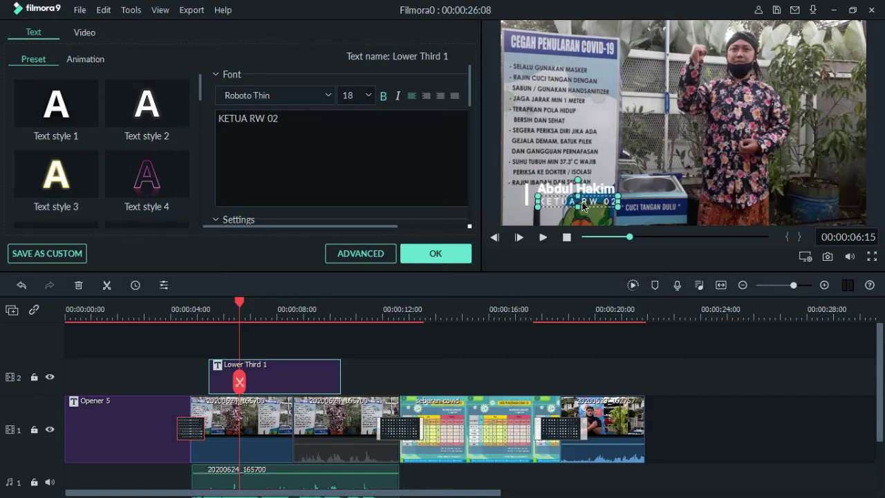
pyautogui.click(566, 189)
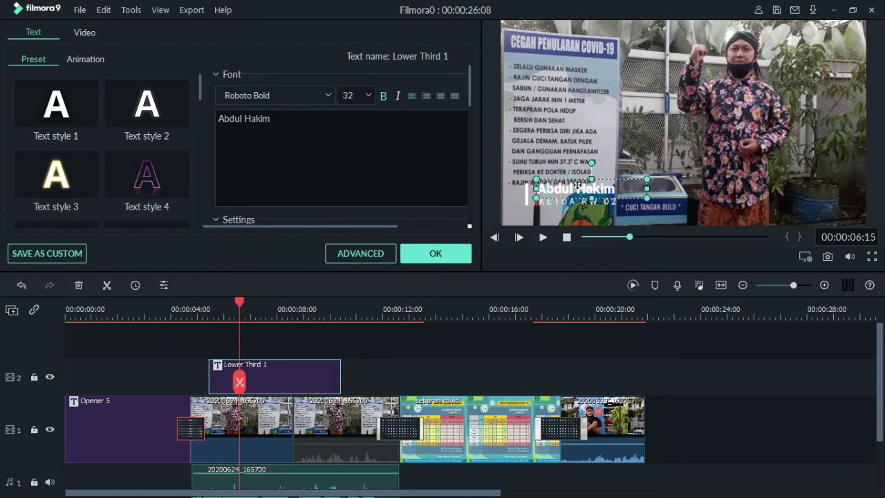
pyautogui.click(687, 162)
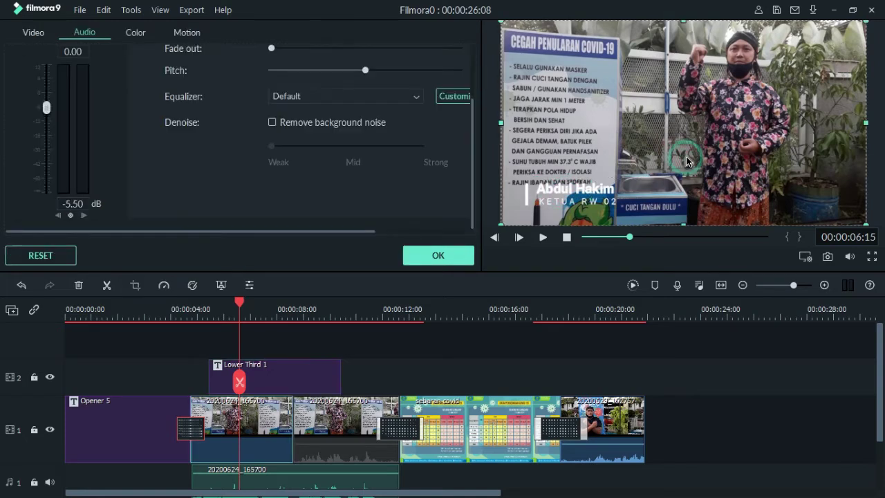
pyautogui.click(564, 202)
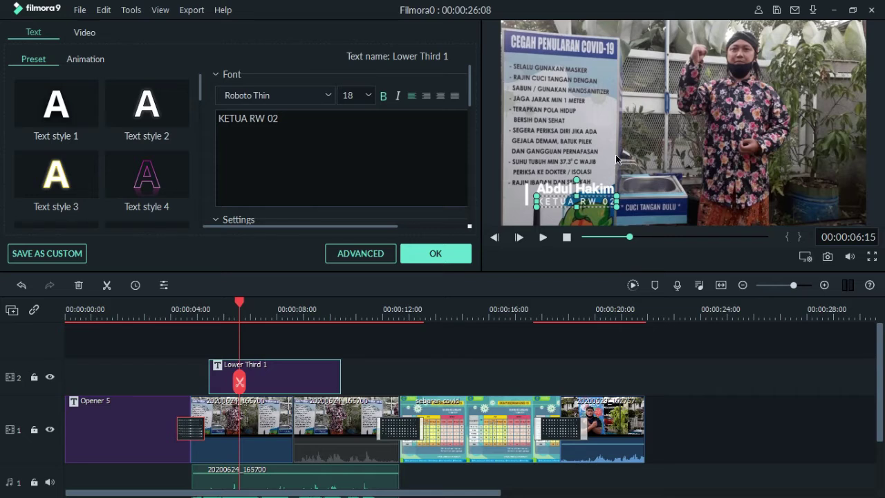
pyautogui.click(429, 253)
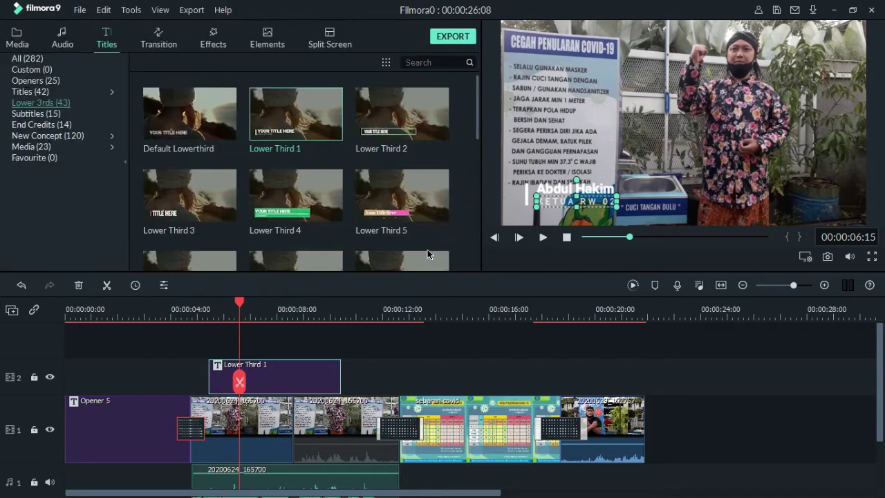
pyautogui.click(133, 313)
pyautogui.click(543, 237)
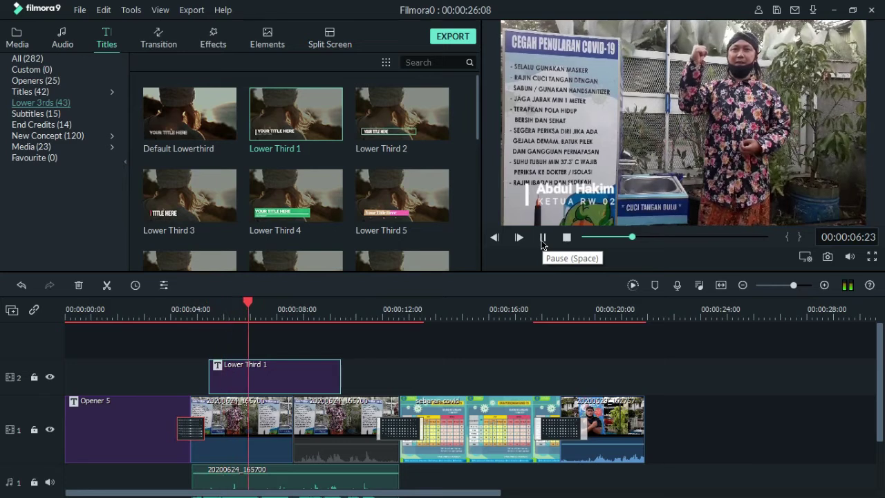
pyautogui.click(546, 242)
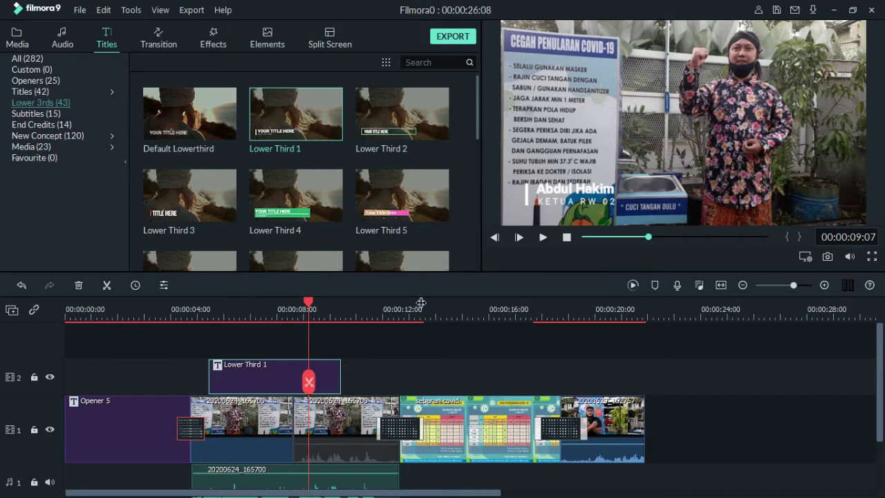
# Preview the Credit 1 end-credits title and place it on track 1 after the last clip
pyautogui.click(53, 126)
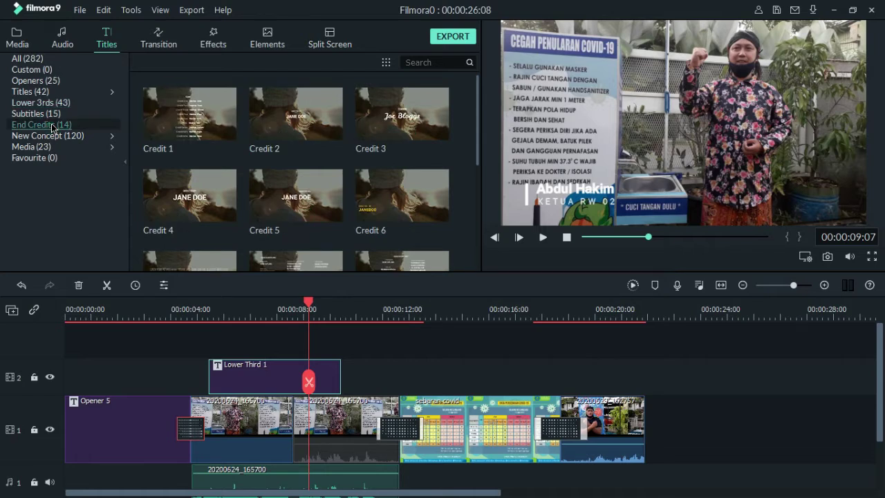
pyautogui.click(201, 124)
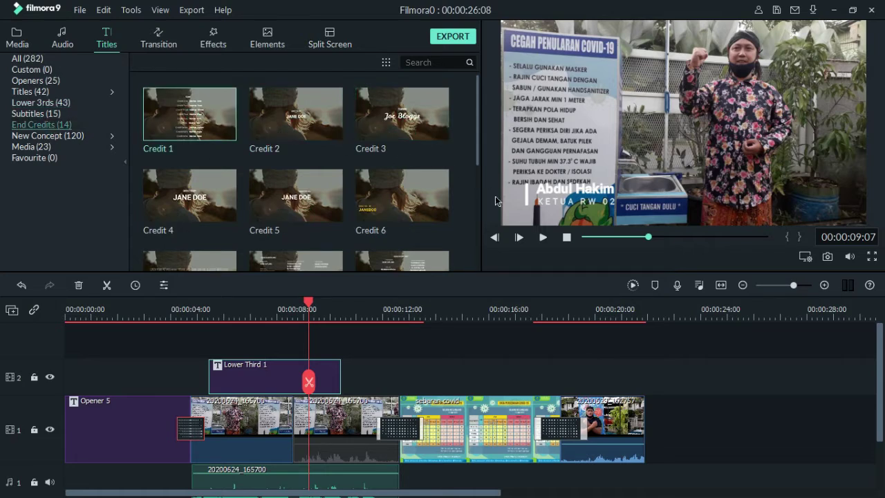
pyautogui.click(543, 239)
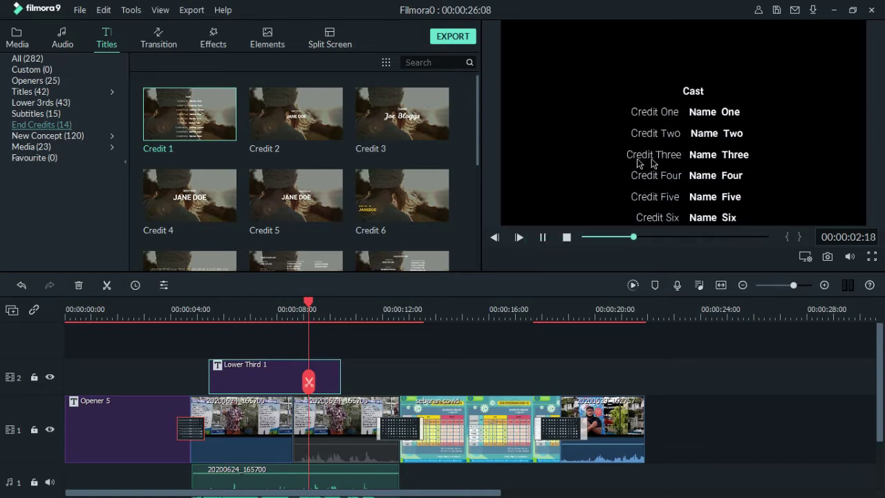
pyautogui.click(543, 237)
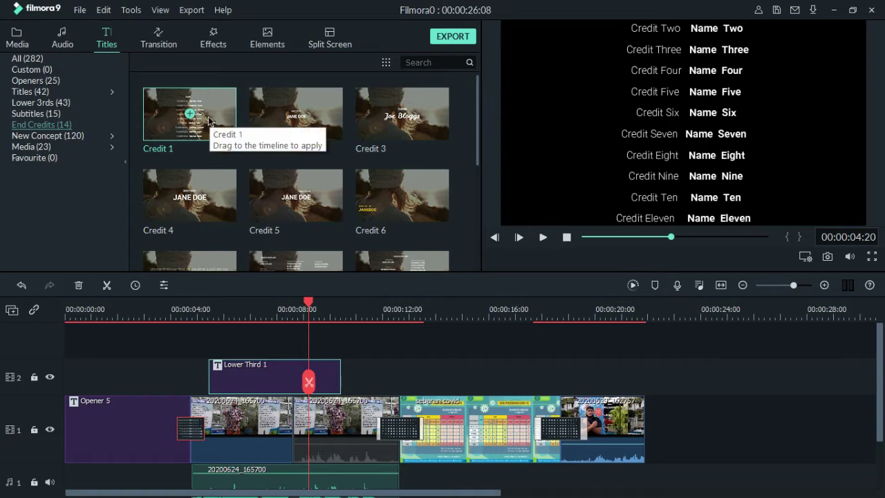
pyautogui.moveTo(208, 116); pyautogui.dragTo(655, 436)
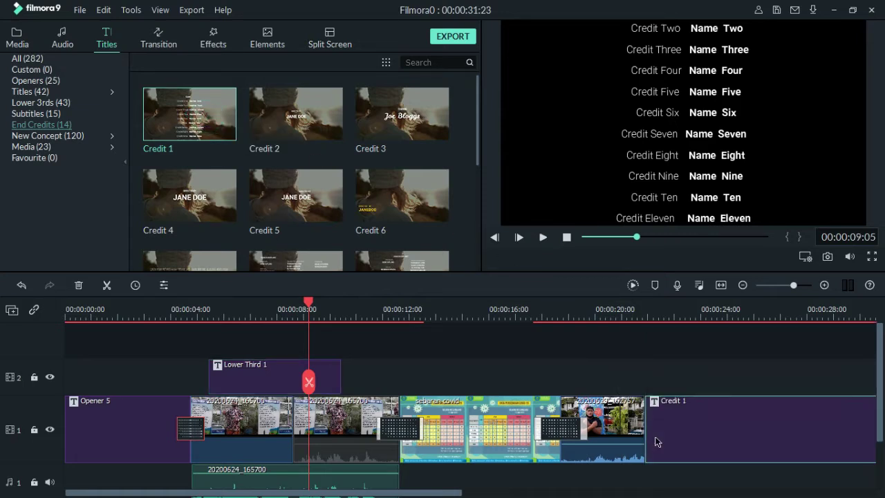
# Play from the final video clip into the Credit 1 roll to check the ending
pyautogui.click(640, 309)
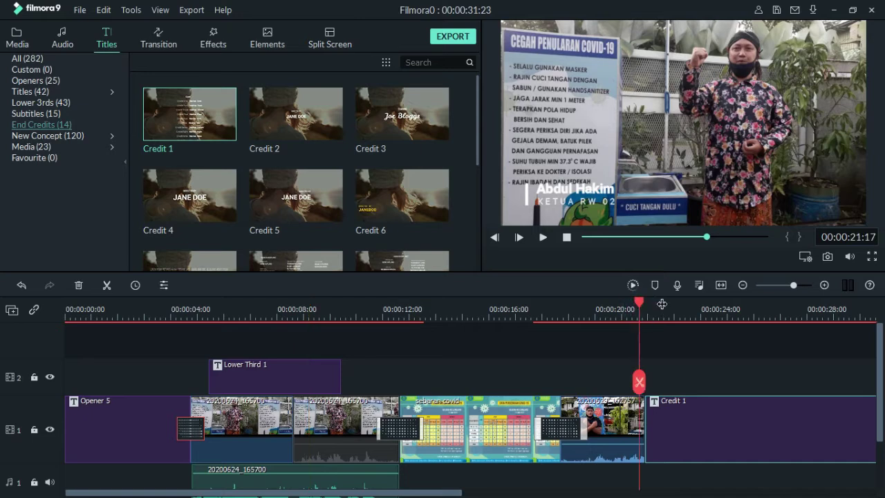
pyautogui.click(663, 308)
pyautogui.moveTo(662, 302); pyautogui.dragTo(606, 308)
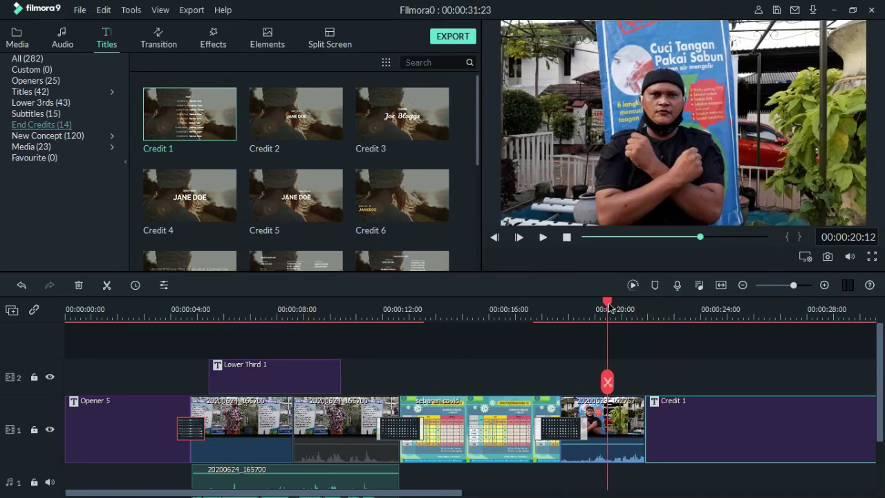
pyautogui.click(543, 237)
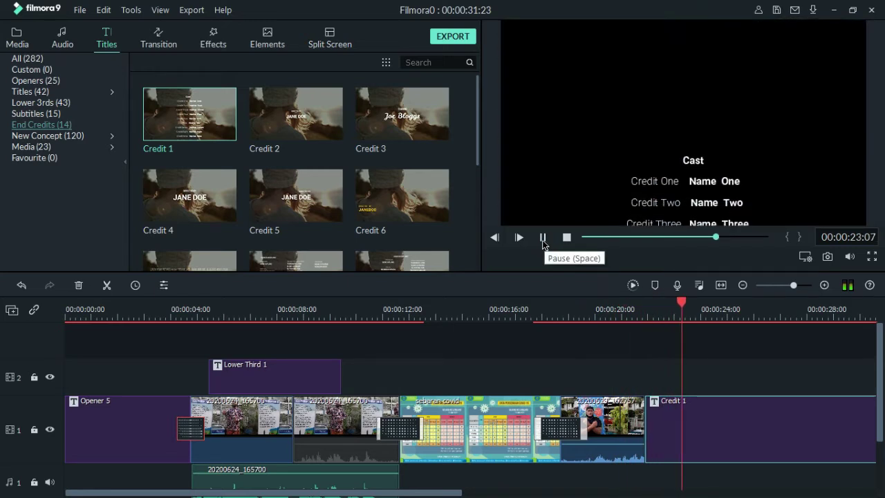
pyautogui.click(543, 237)
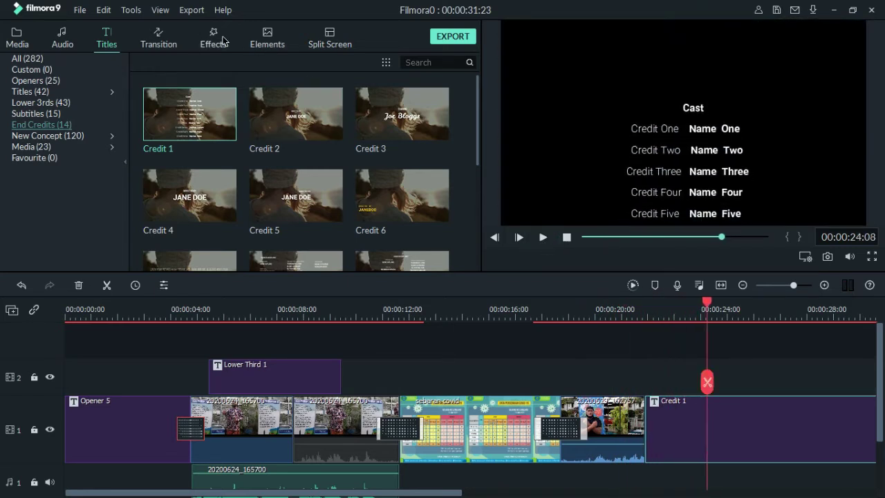
pyautogui.click(171, 36)
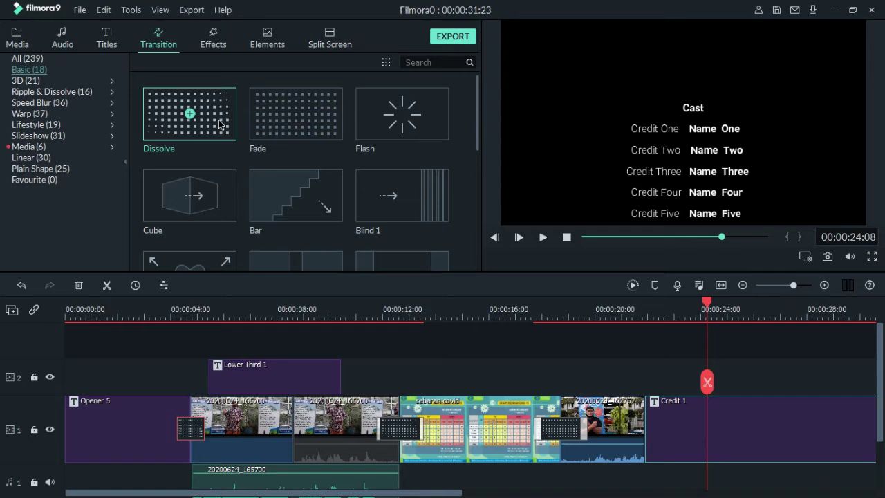
# Place a Dissolve transition between the last clip and Credit 1, then play it back to check
pyautogui.moveTo(222, 122); pyautogui.dragTo(642, 435)
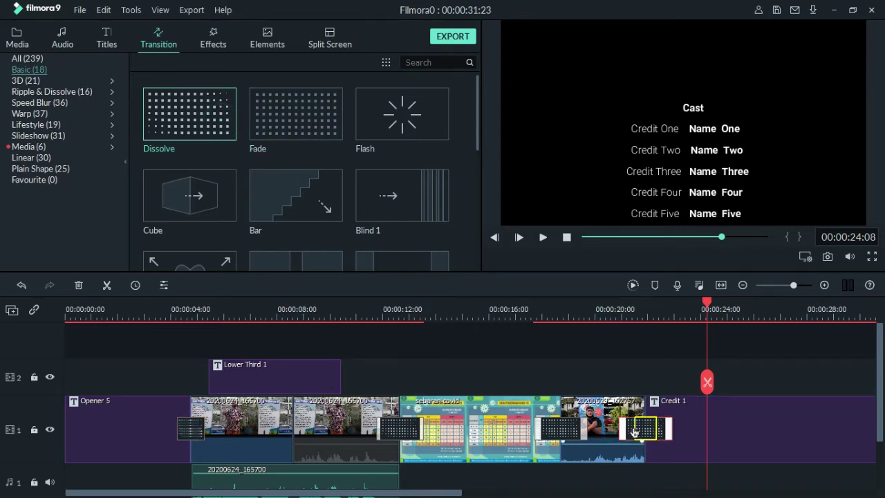
pyautogui.click(586, 311)
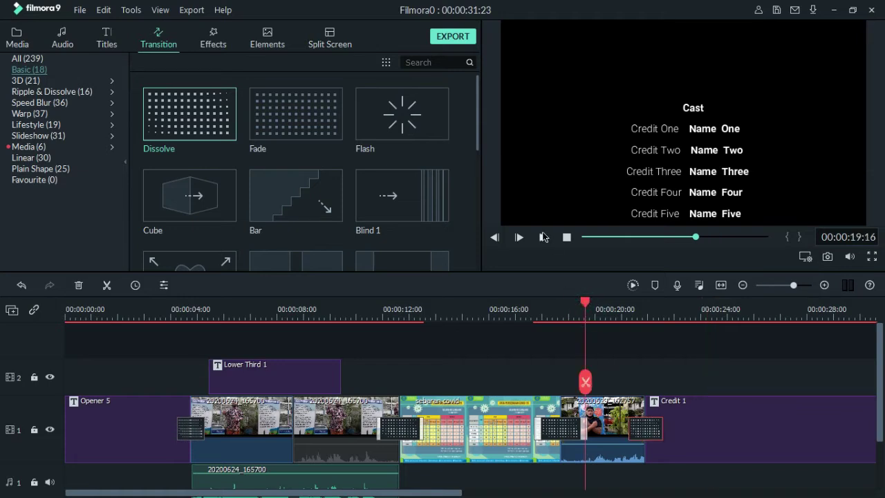
pyautogui.click(543, 237)
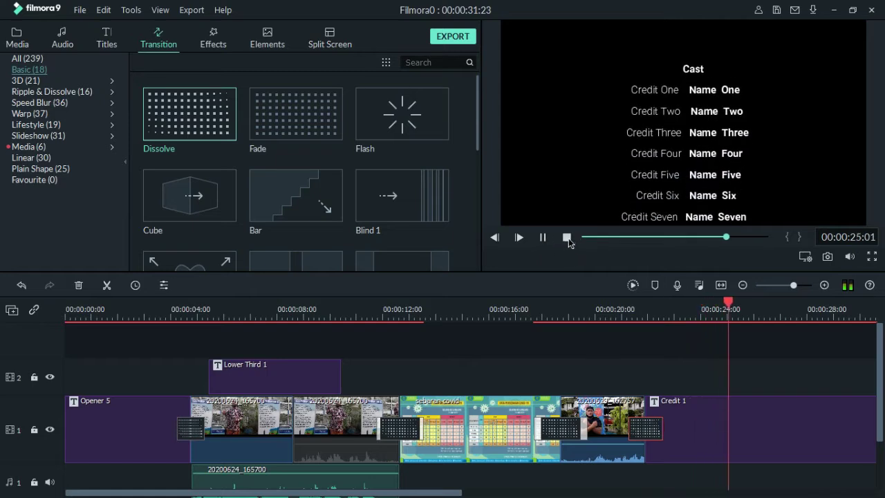
pyautogui.click(545, 237)
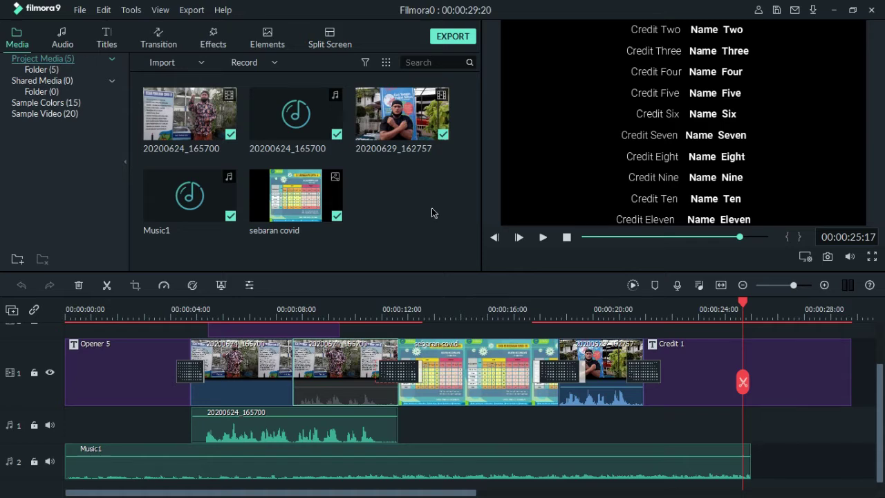
# Import 20200628_124822, 20200629_162636, ketuakt and VID_20200626_164801 from the Bahan folder into Media
pyautogui.hotkey('alt', 'Tab')
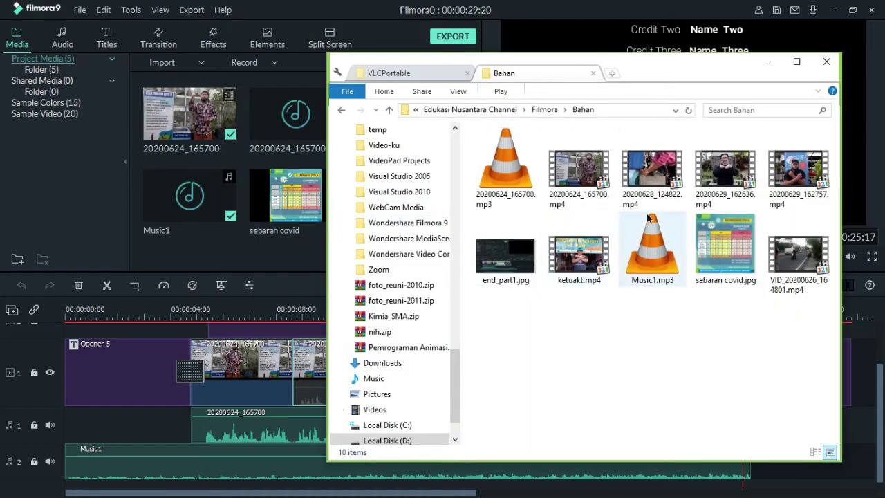
pyautogui.click(651, 186)
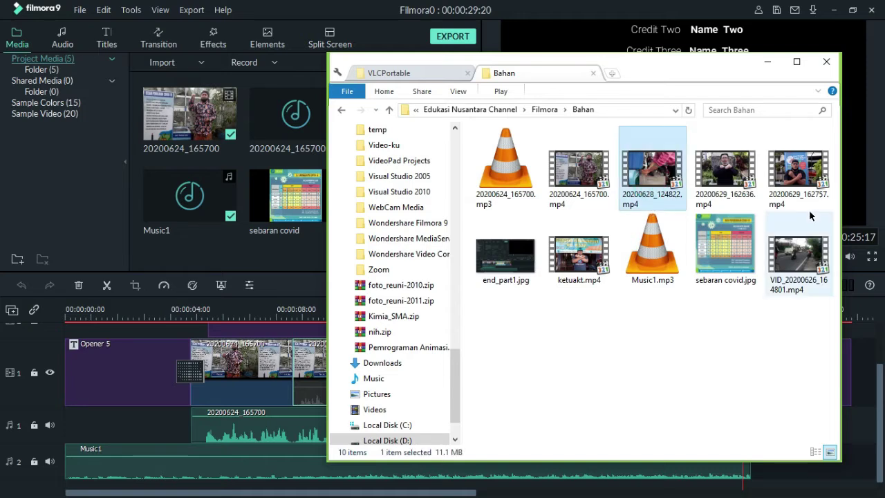
pyautogui.keyDown('ctrl'); pyautogui.click(731, 180); pyautogui.keyUp('ctrl')
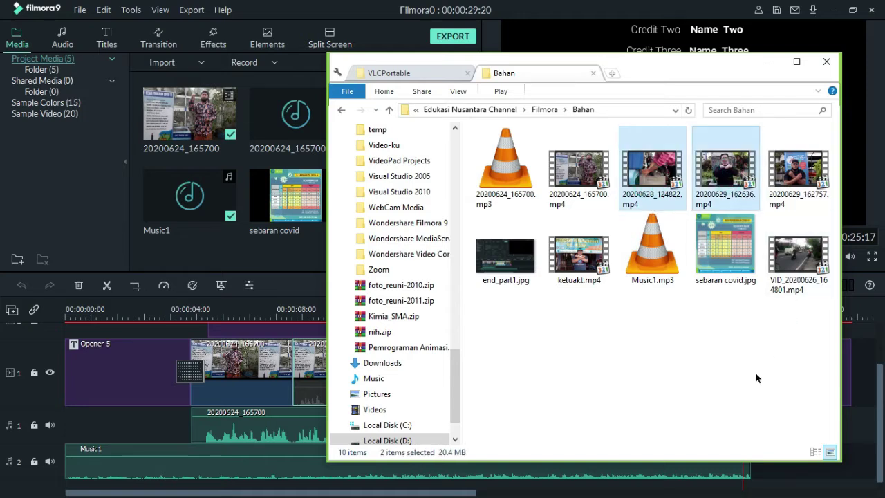
pyautogui.keyDown('ctrl'); pyautogui.click(578, 257); pyautogui.keyUp('ctrl')
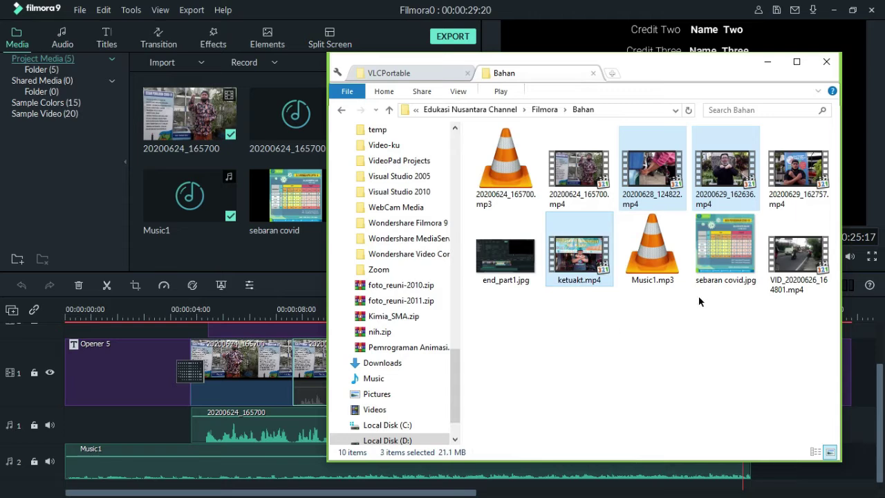
pyautogui.keyDown('ctrl'); pyautogui.click(782, 261); pyautogui.keyUp('ctrl')
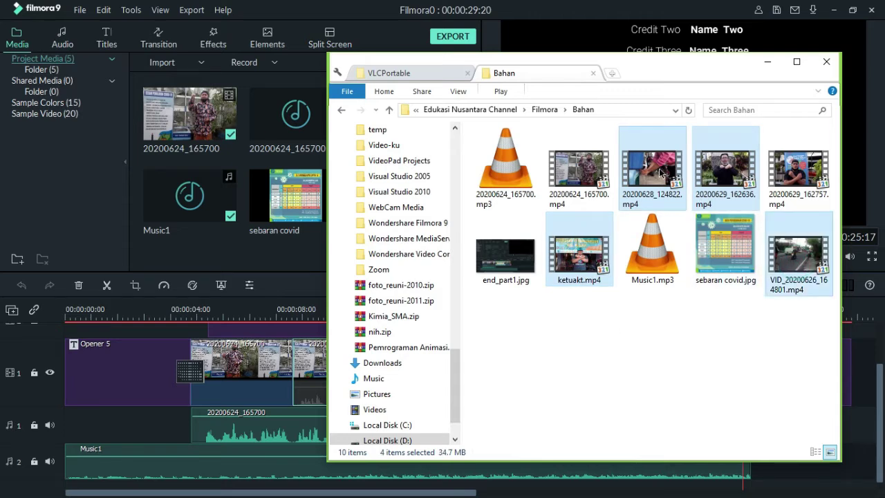
pyautogui.moveTo(659, 172); pyautogui.dragTo(223, 256)
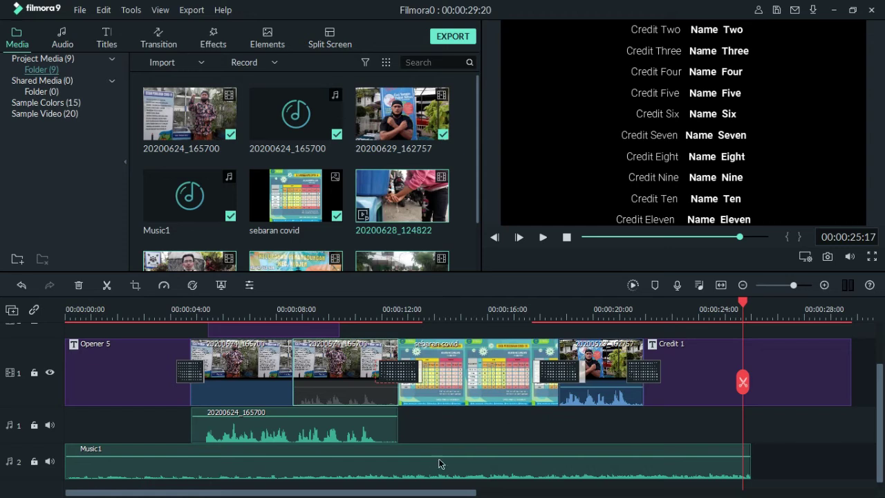
# Move Credit 1 further right on the timeline to make room for new clips
pyautogui.moveTo(384, 494); pyautogui.dragTo(481, 494)
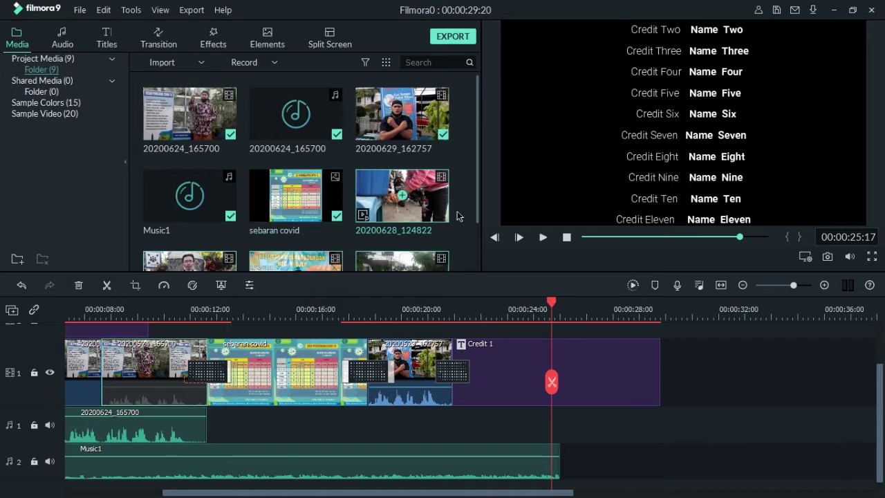
pyautogui.click(495, 374)
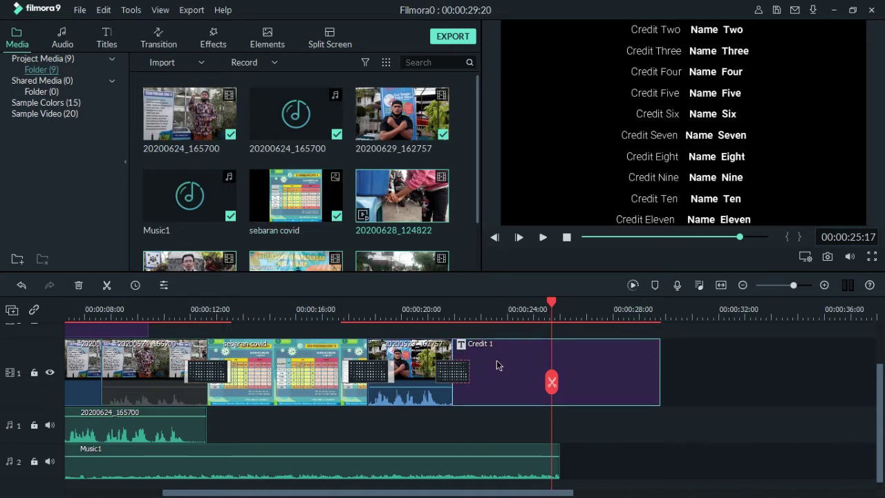
pyautogui.moveTo(497, 360); pyautogui.dragTo(778, 352)
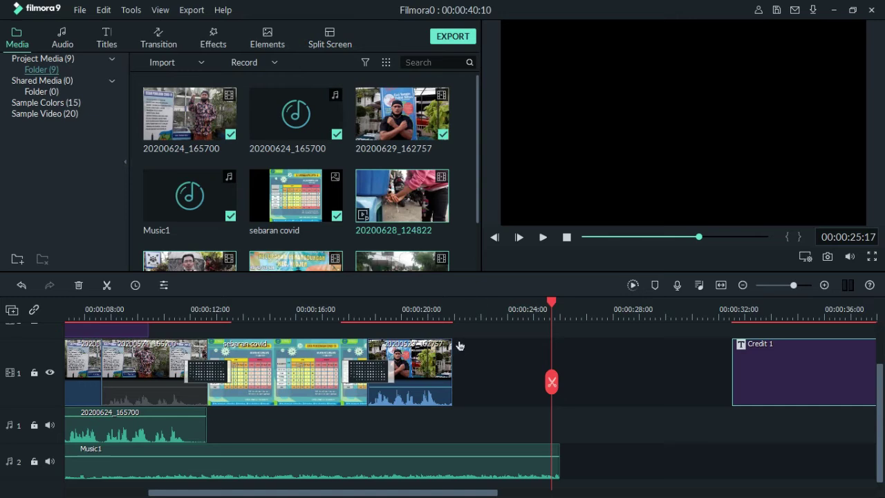
pyautogui.click(428, 308)
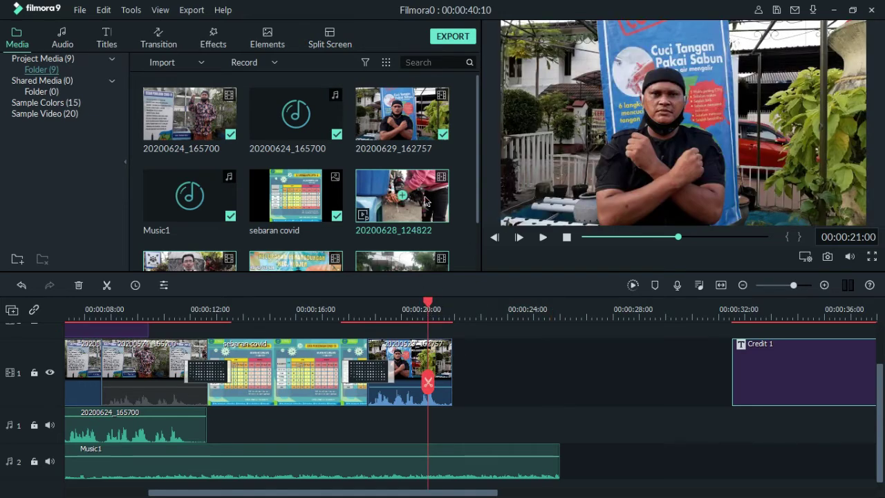
# Place the 20200628_124822 clip at the end of the main track
pyautogui.click(448, 158)
pyautogui.click(420, 194)
pyautogui.click(424, 196)
pyautogui.moveTo(427, 200); pyautogui.dragTo(459, 390)
# Add VID_20200626_164801 after it and move Credit 1 back behind the new clips
pyautogui.hscroll(3, 753, 373)
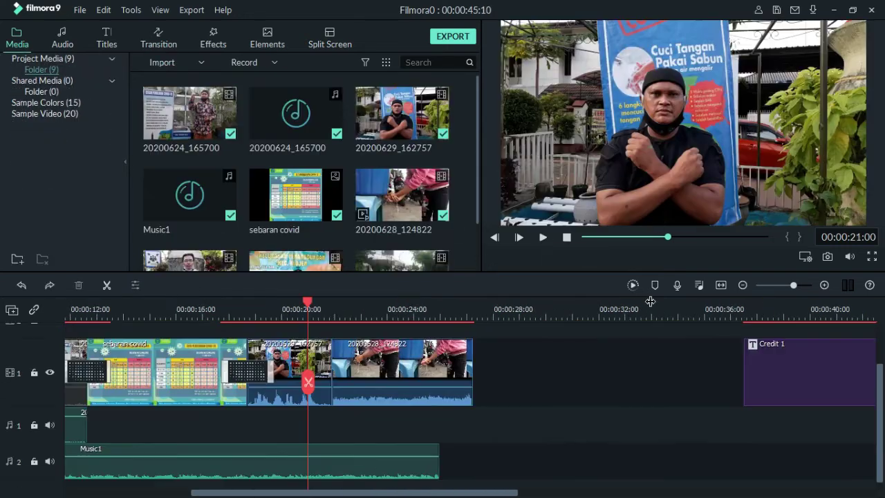
pyautogui.scroll(-1, 477, 218)
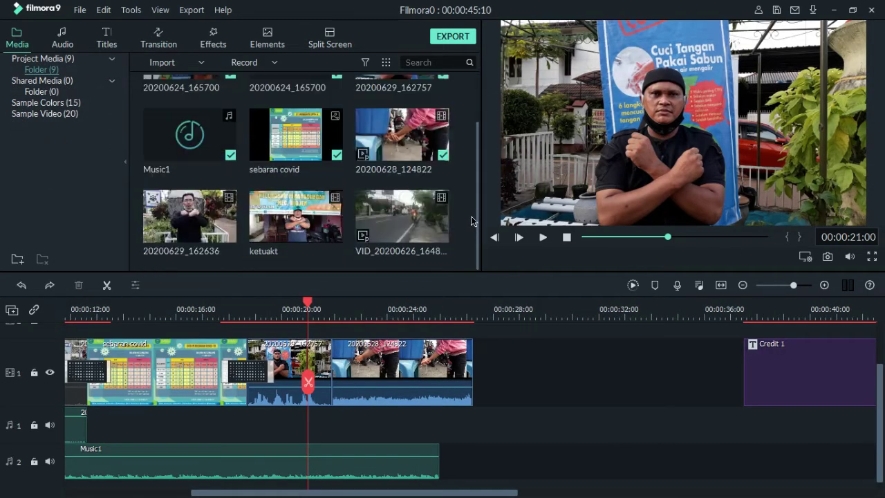
pyautogui.click(433, 227)
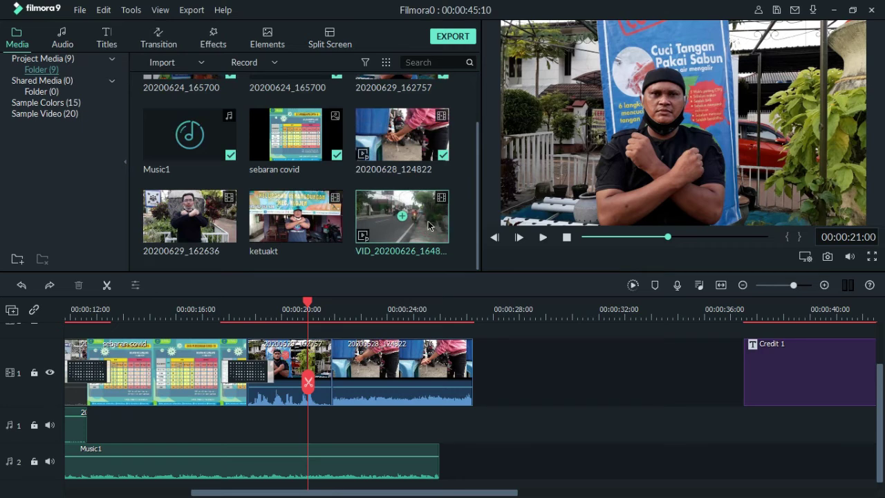
pyautogui.moveTo(429, 226); pyautogui.dragTo(483, 363)
pyautogui.moveTo(793, 377); pyautogui.dragTo(728, 377)
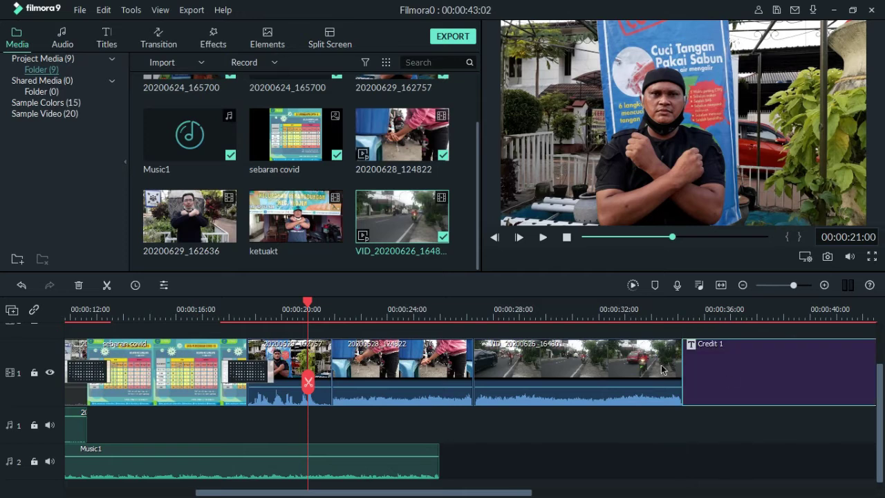
pyautogui.click(386, 304)
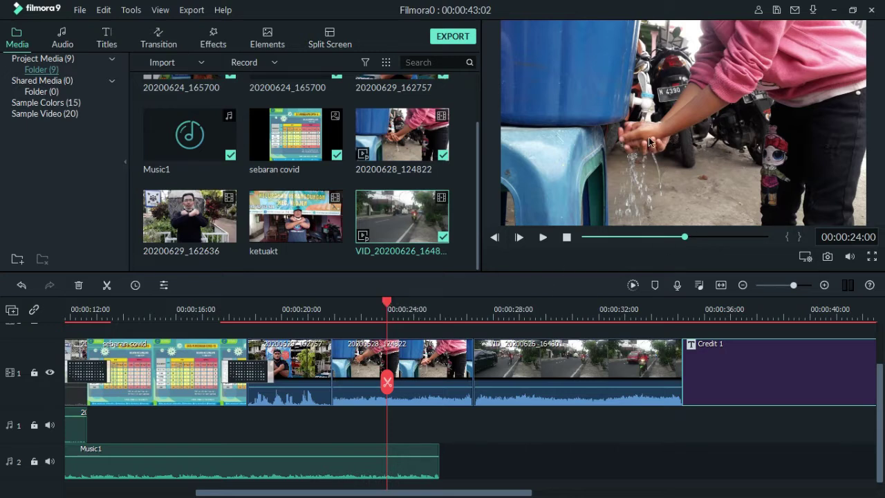
# Crop the 20200628_124822 clip to a 1184x666 area positioned over the washing hands
pyautogui.click(430, 343)
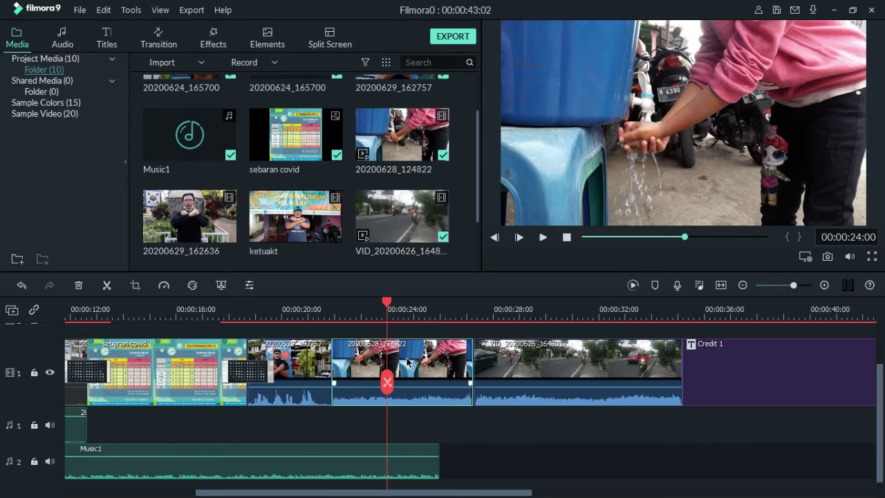
pyautogui.rightClick(408, 359)
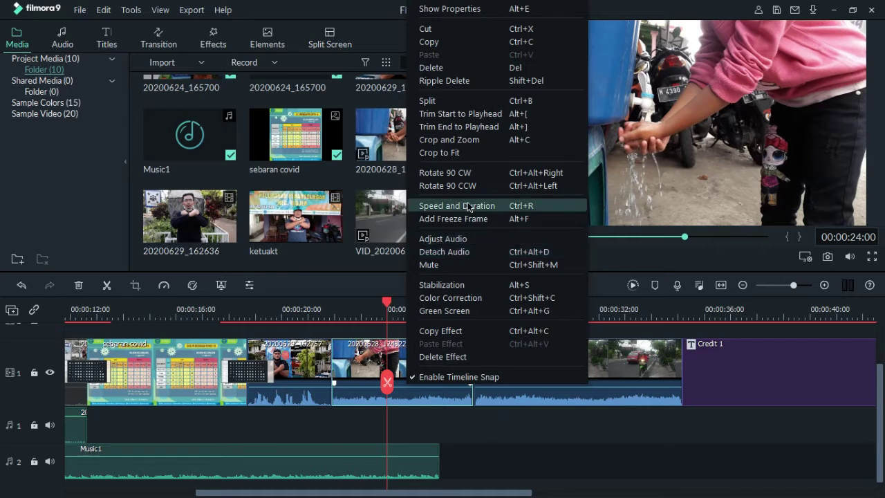
pyautogui.click(466, 143)
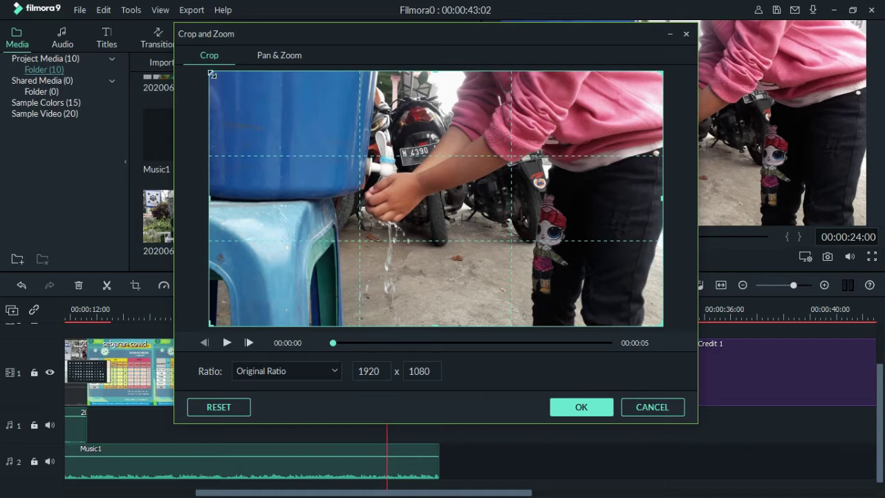
pyautogui.moveTo(211, 74); pyautogui.dragTo(263, 127)
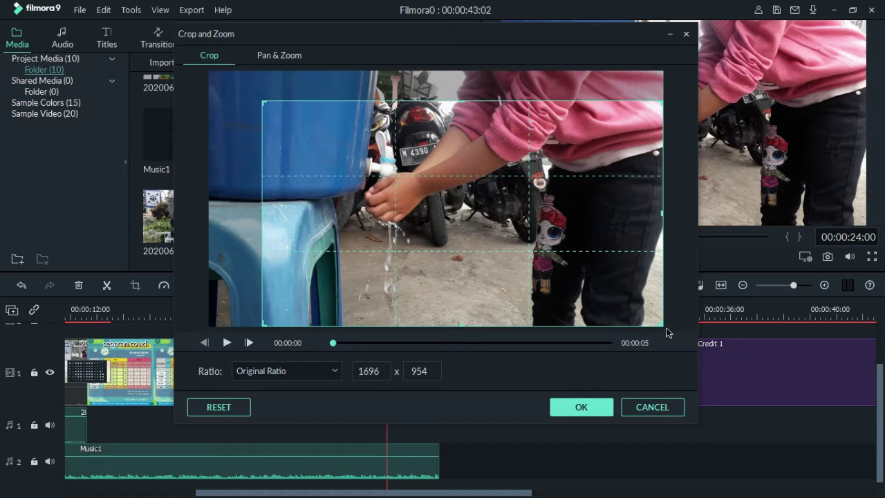
pyautogui.moveTo(662, 325); pyautogui.dragTo(609, 296)
pyautogui.moveTo(610, 197); pyautogui.dragTo(542, 179)
pyautogui.moveTo(423, 181); pyautogui.dragTo(415, 202)
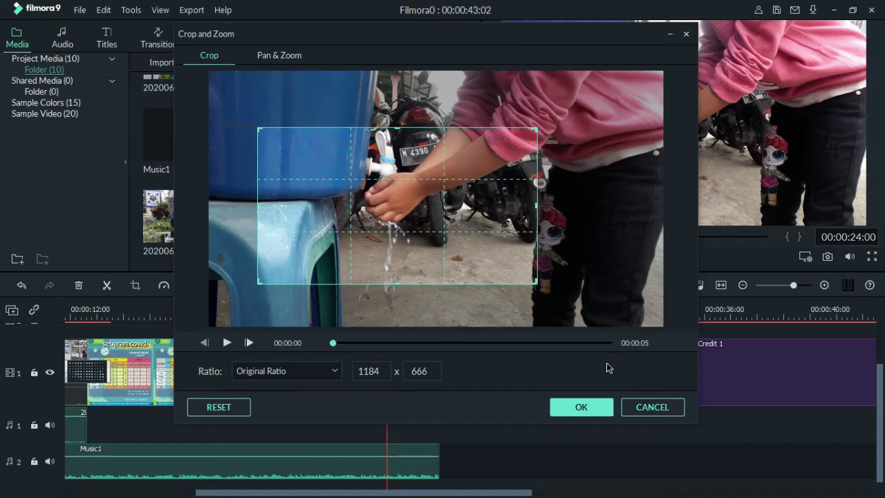
pyautogui.click(581, 408)
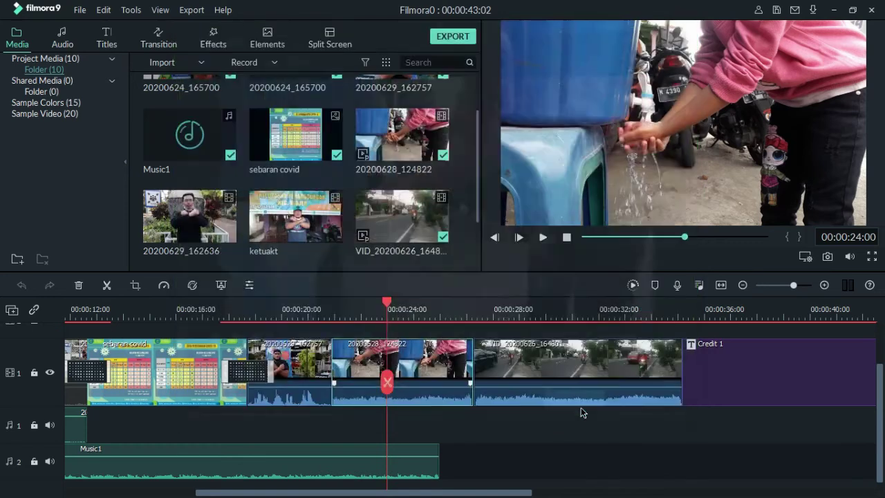
# Mute the 20200628_124822 clip's audio and preview the cropped footage from about 00:00:21
pyautogui.rightClick(429, 400)
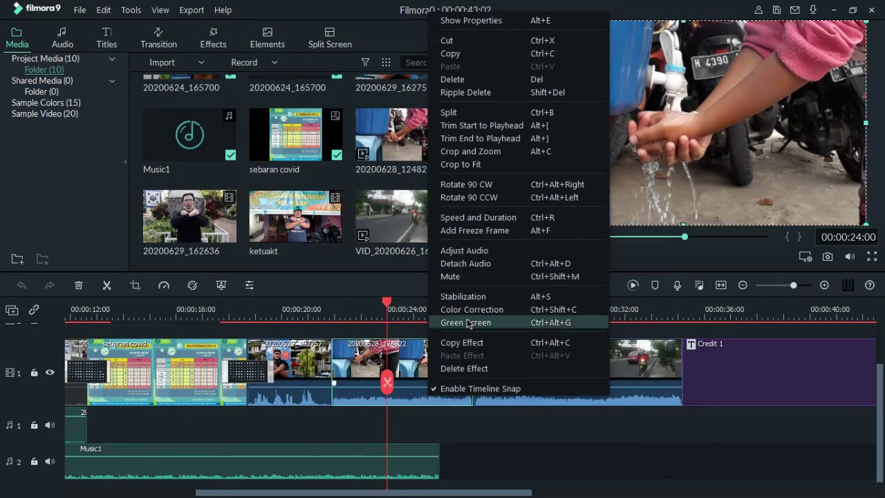
pyautogui.click(462, 276)
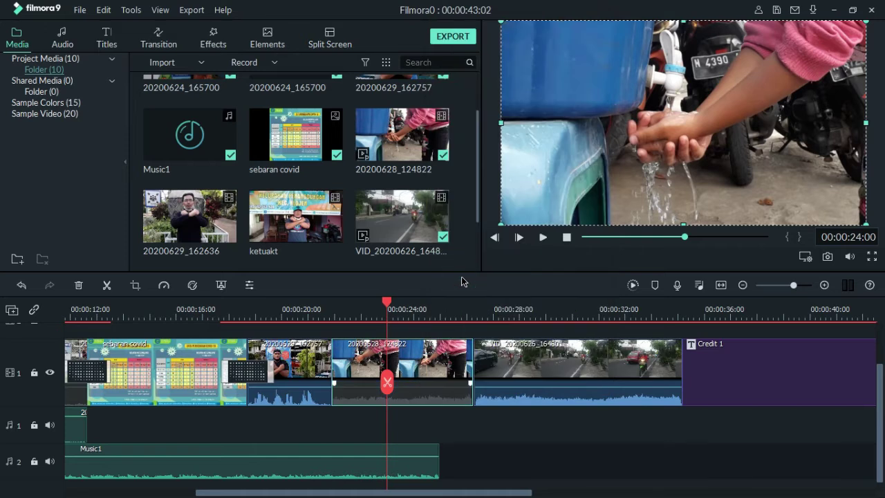
pyautogui.click(326, 305)
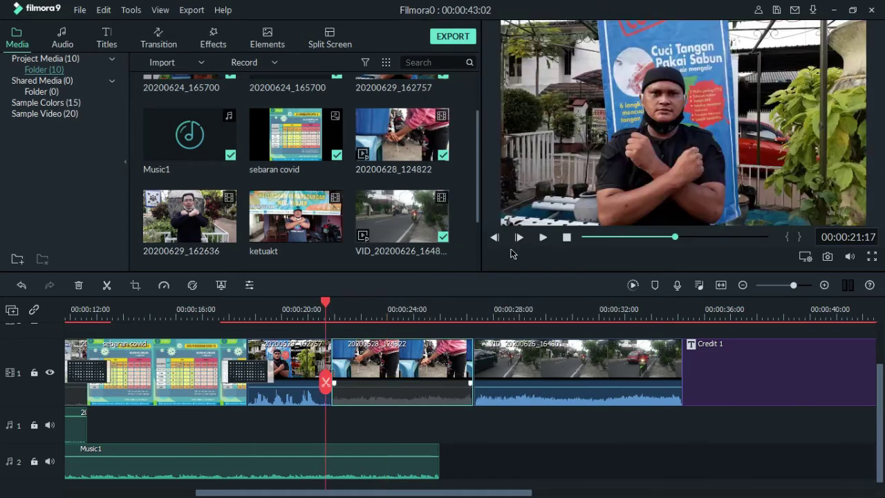
pyautogui.click(543, 237)
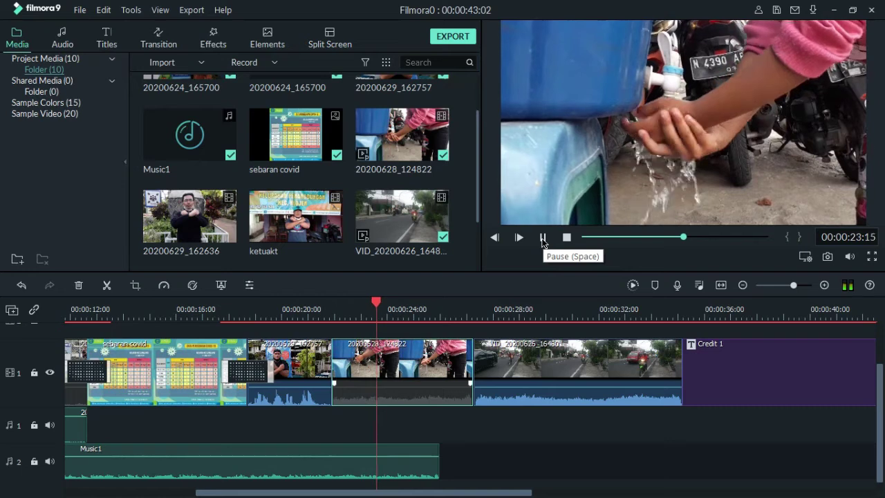
pyautogui.click(543, 239)
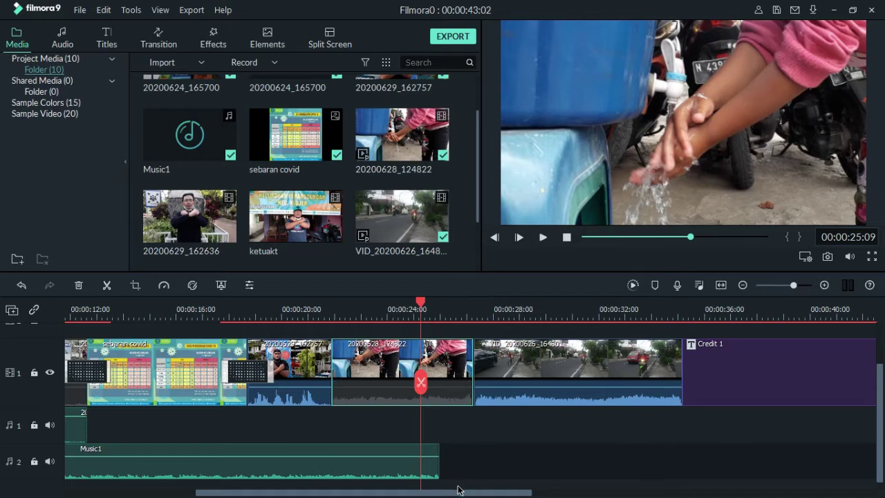
pyautogui.moveTo(458, 493); pyautogui.dragTo(313, 495)
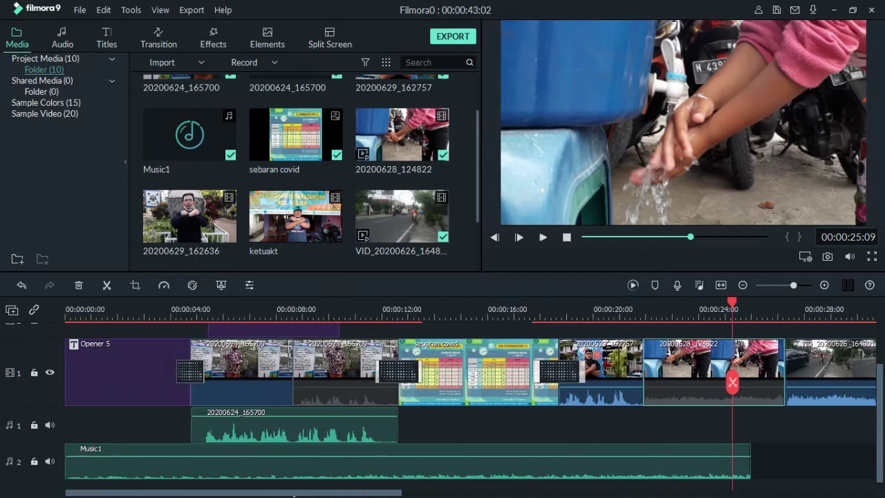
# Give clip 20200624_165700 a Pan & Zoom from the full 1280x720 frame to a 621x349 close-up
pyautogui.click(339, 311)
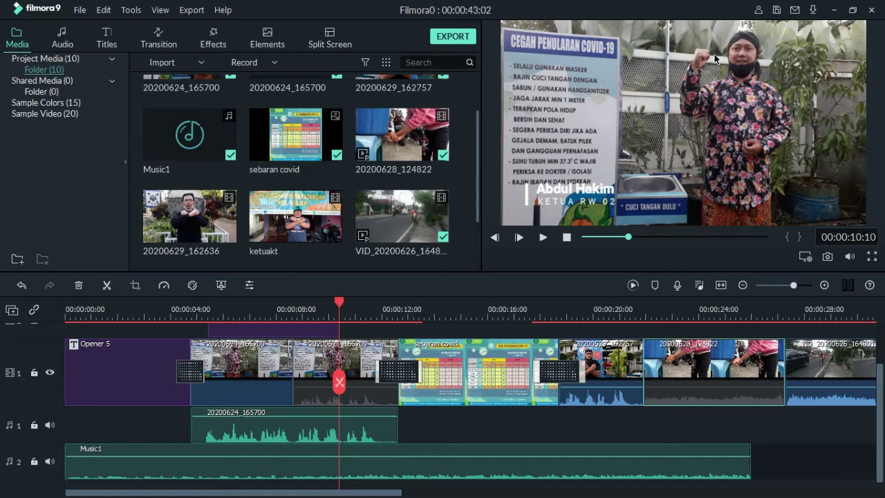
pyautogui.rightClick(353, 362)
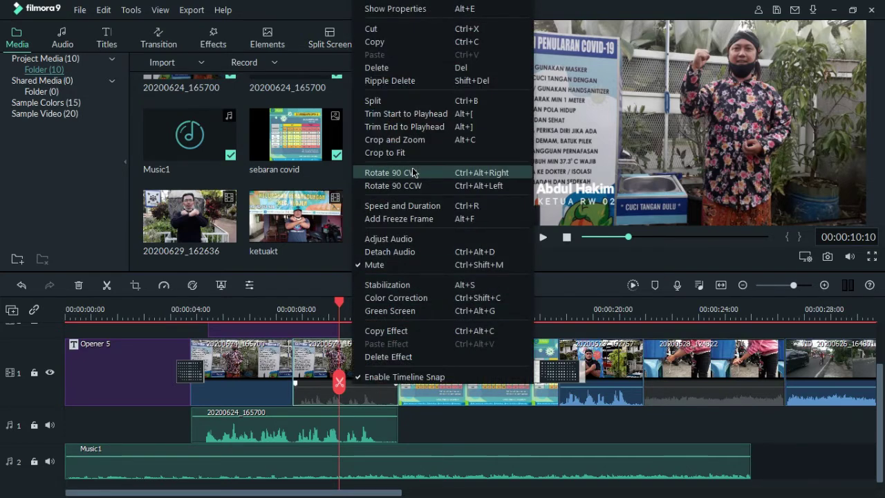
pyautogui.click(414, 140)
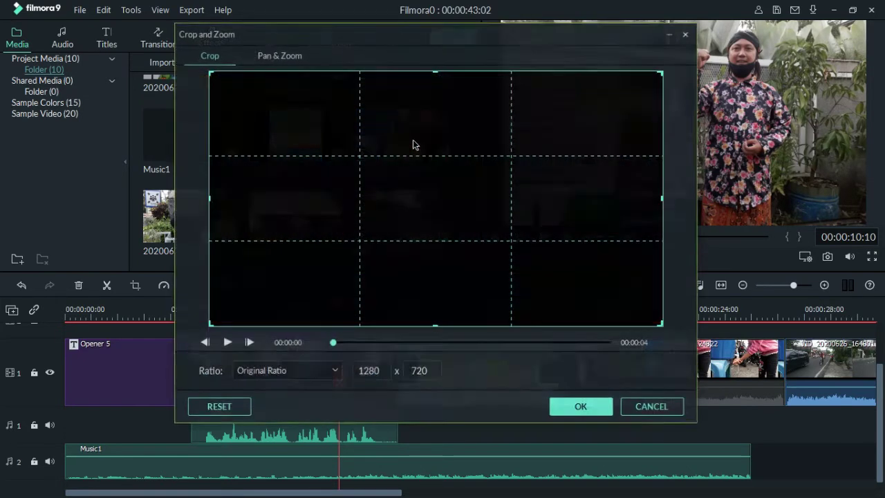
pyautogui.click(283, 55)
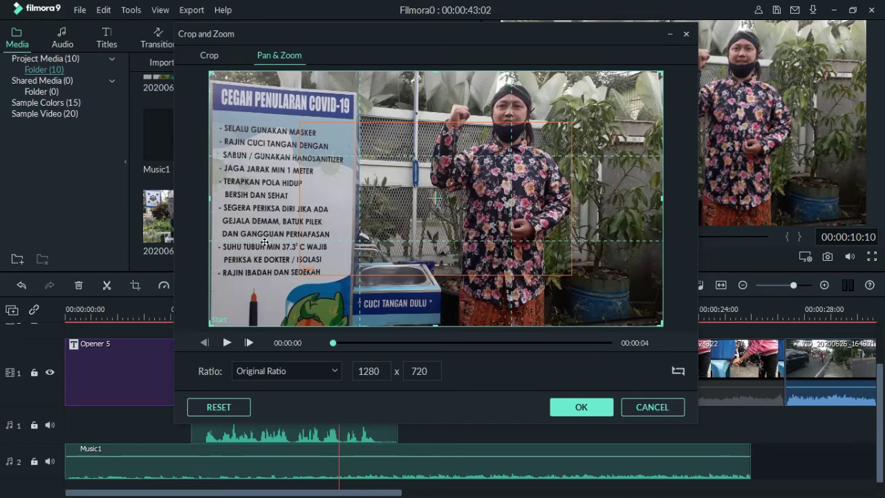
pyautogui.click(472, 189)
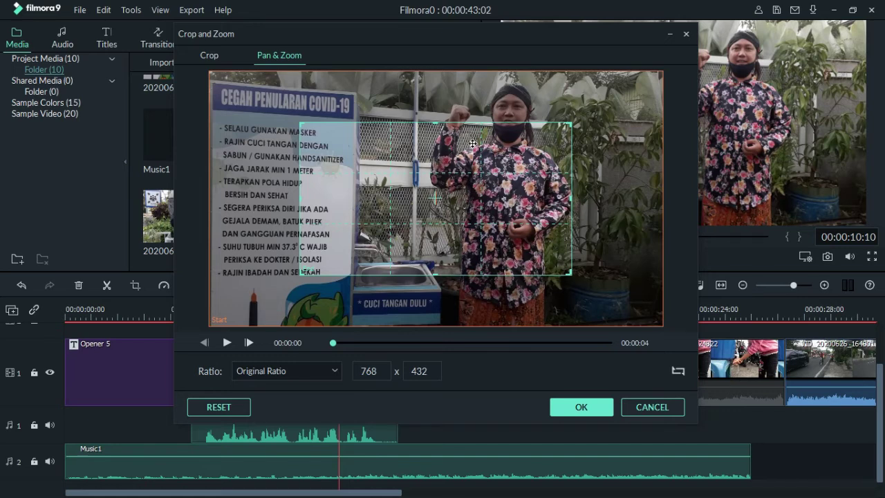
pyautogui.moveTo(456, 205); pyautogui.dragTo(521, 154)
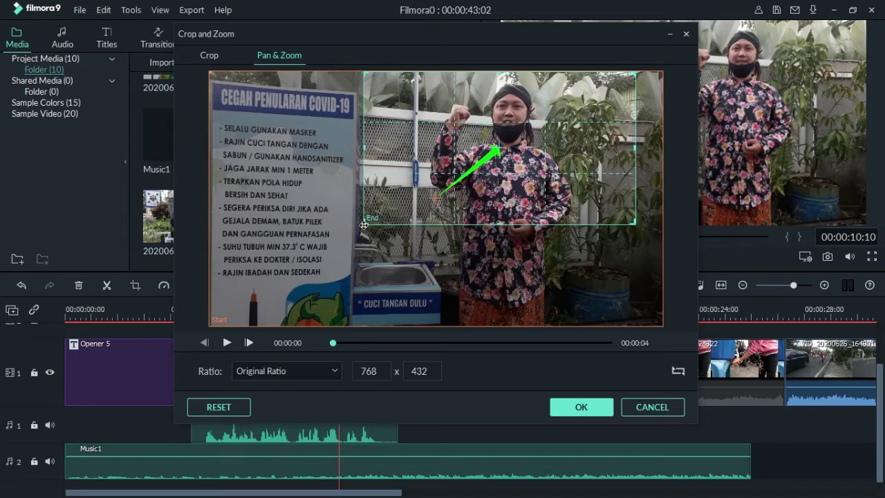
pyautogui.moveTo(364, 221); pyautogui.dragTo(395, 206)
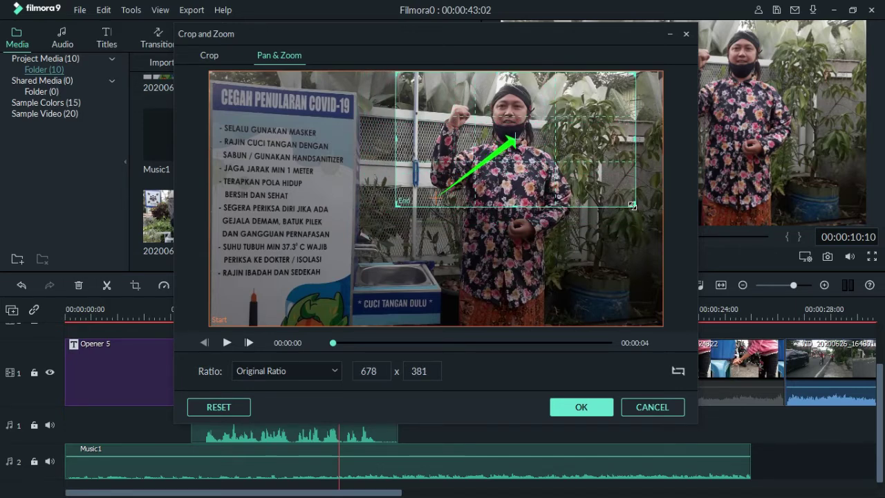
pyautogui.moveTo(632, 206); pyautogui.dragTo(616, 194)
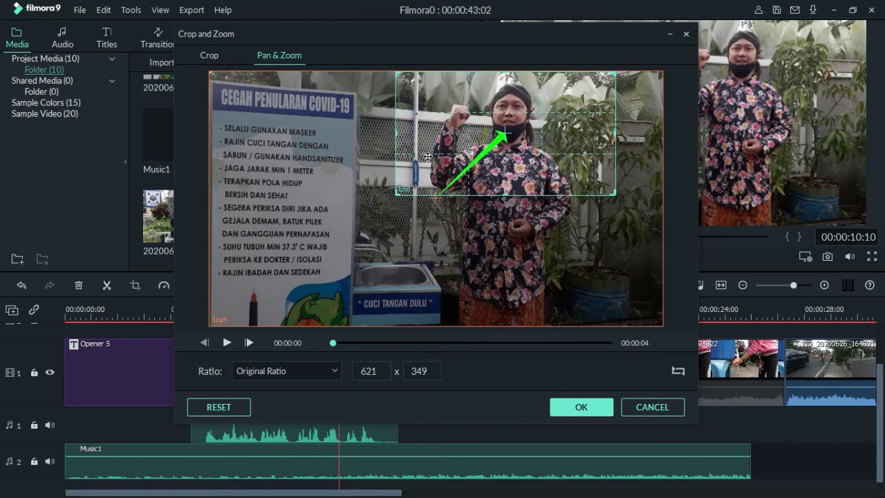
pyautogui.click(262, 192)
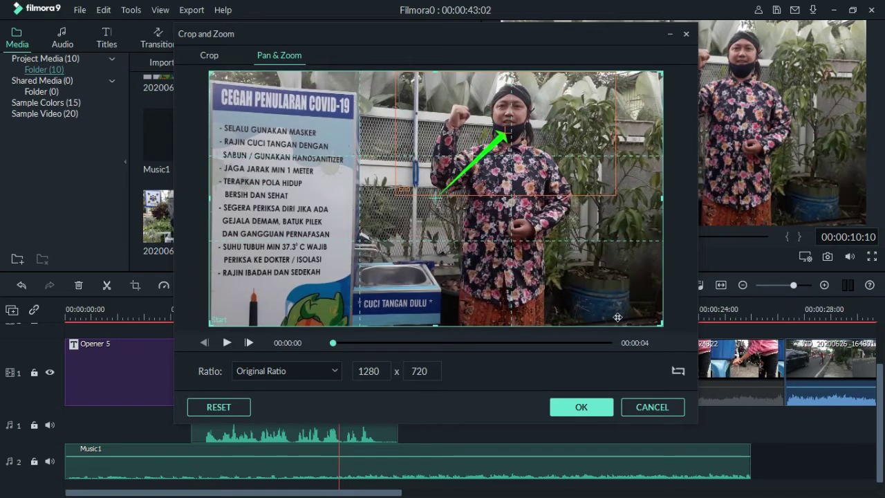
pyautogui.click(565, 134)
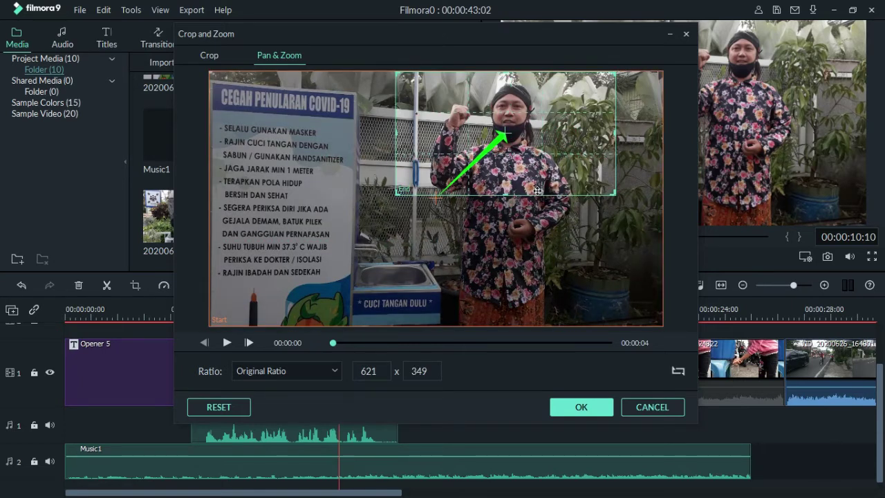
pyautogui.click(592, 410)
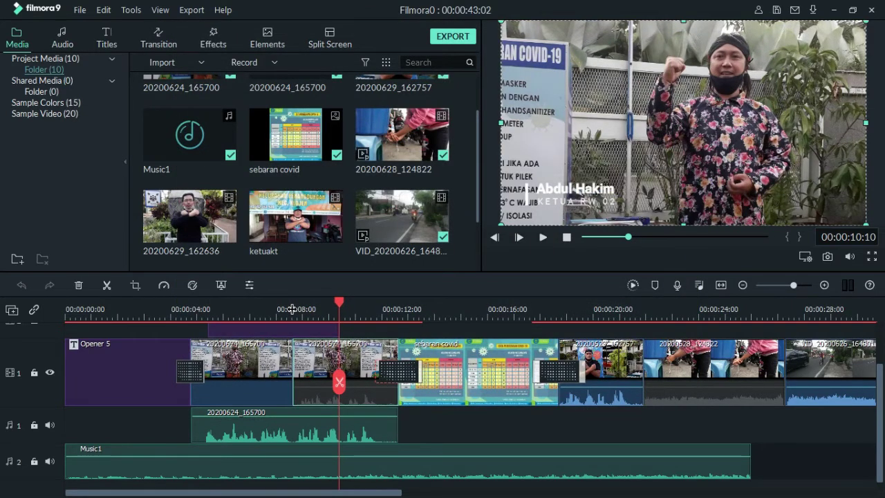
# Preview the zoom from 00:00:08:14, then scroll the timeline and park the playhead near 31 s
pyautogui.click(291, 309)
pyautogui.click(543, 238)
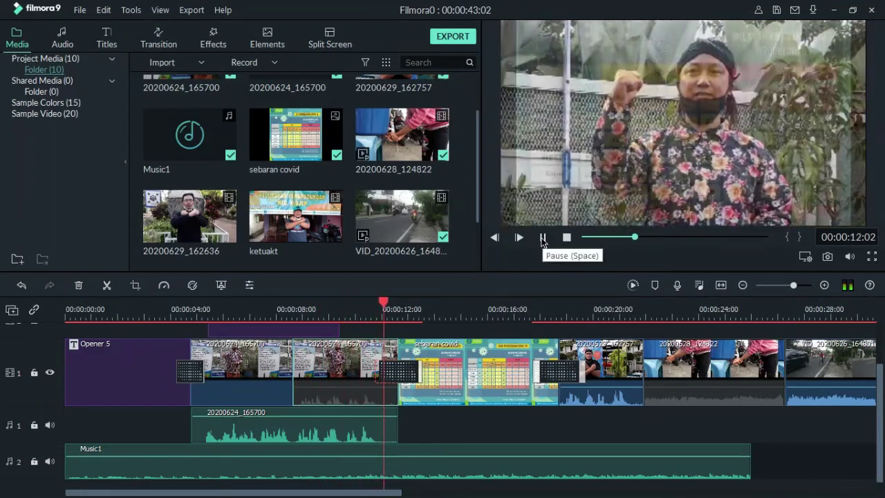
pyautogui.click(543, 237)
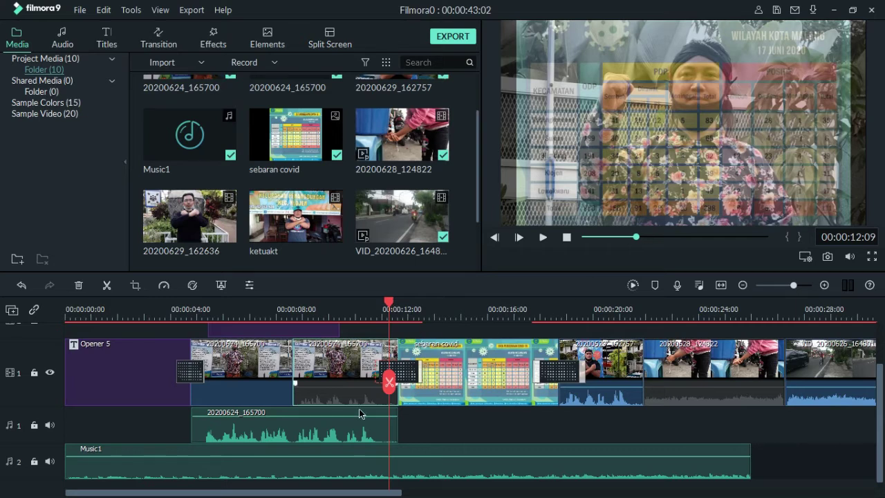
pyautogui.moveTo(328, 495); pyautogui.dragTo(517, 495)
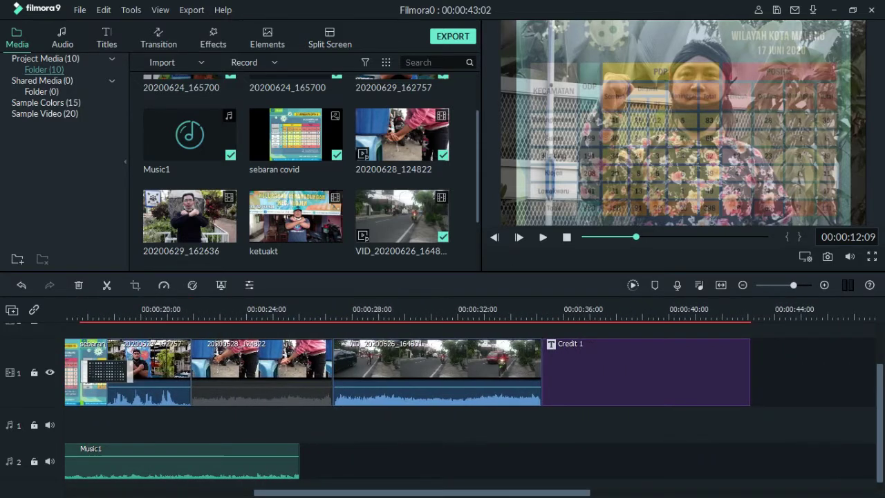
pyautogui.click(440, 305)
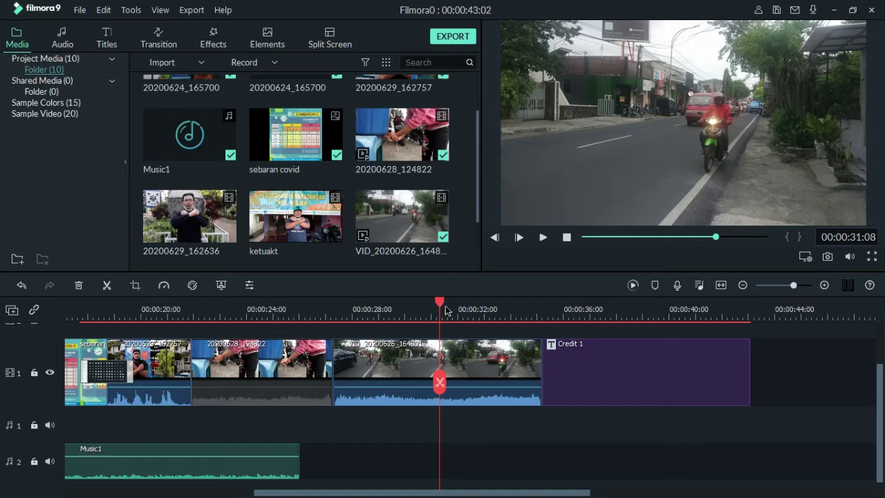
# Slow the VID_20200626_164801 road clip to 0.5 speed and preview it
pyautogui.rightClick(478, 359)
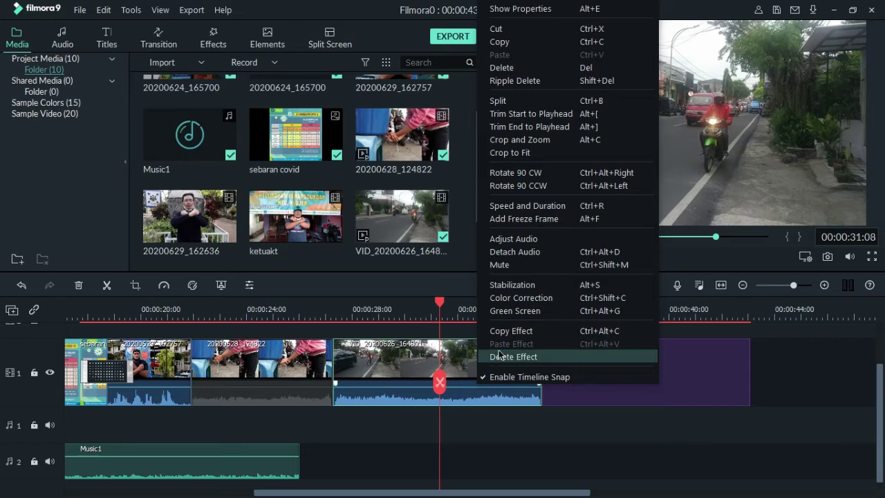
pyautogui.click(530, 209)
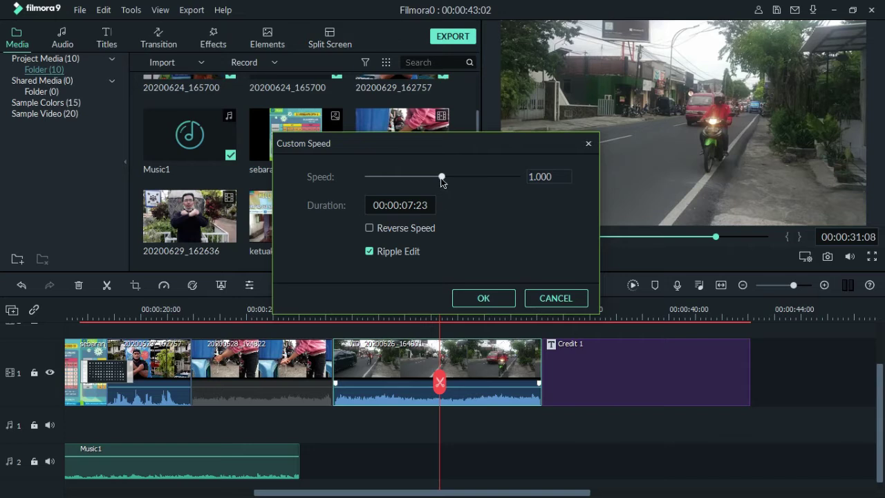
pyautogui.moveTo(442, 181); pyautogui.dragTo(403, 182)
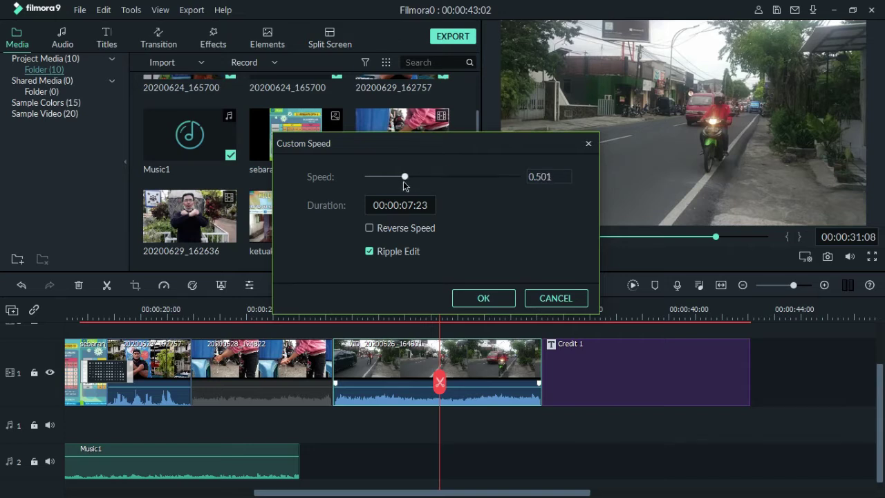
pyautogui.click(476, 298)
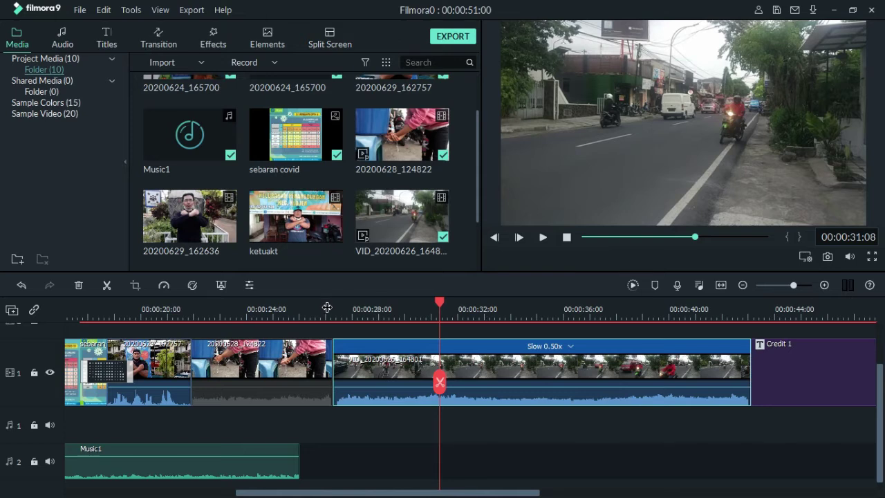
pyautogui.click(327, 306)
pyautogui.click(544, 238)
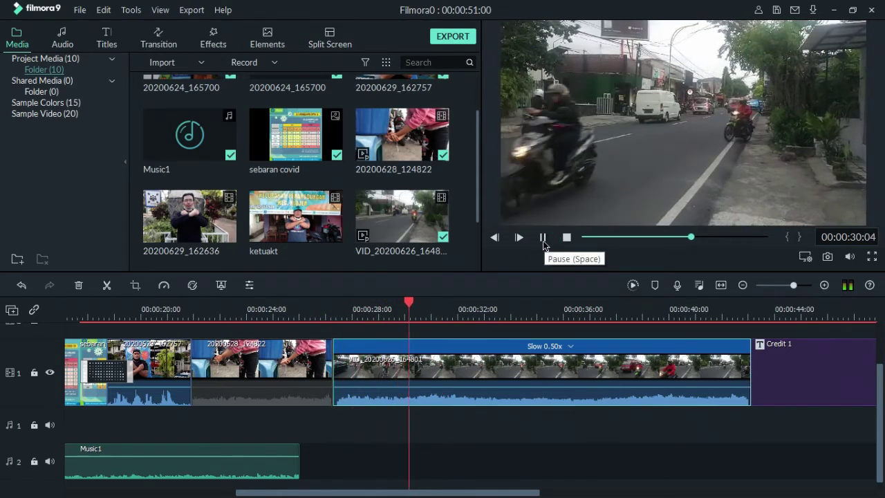
pyautogui.click(544, 237)
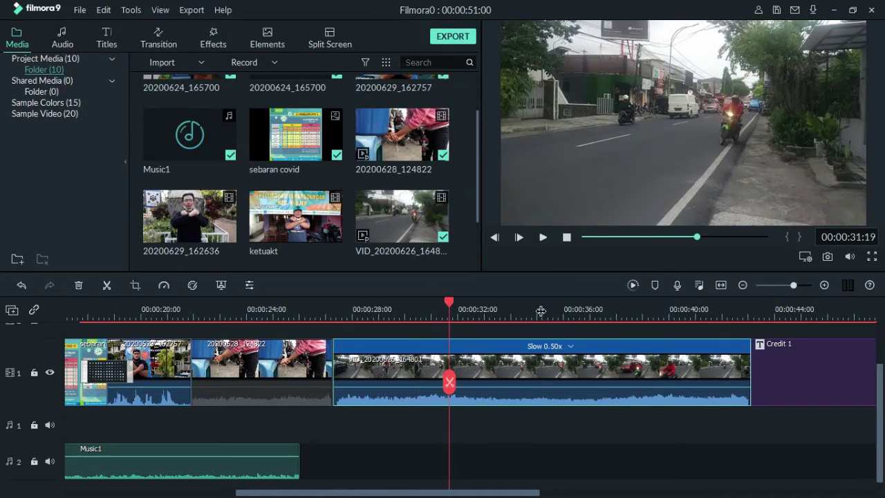
# Set the road clip's custom speed to 2.731x and preview it running into the credits
pyautogui.click(571, 346)
pyautogui.click(587, 362)
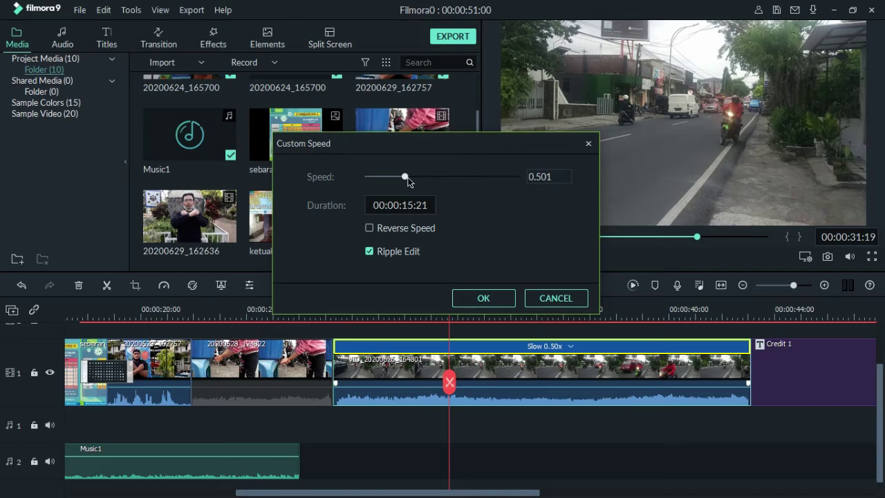
pyautogui.moveTo(437, 178)
pyautogui.mouseDown()
pyautogui.moveTo(458, 177)
pyautogui.moveTo(446, 180)
pyautogui.mouseUp()
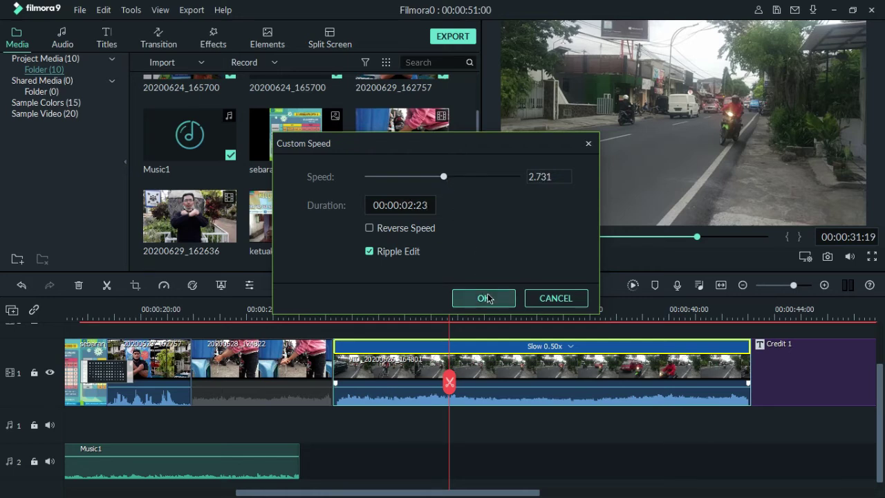
pyautogui.click(487, 298)
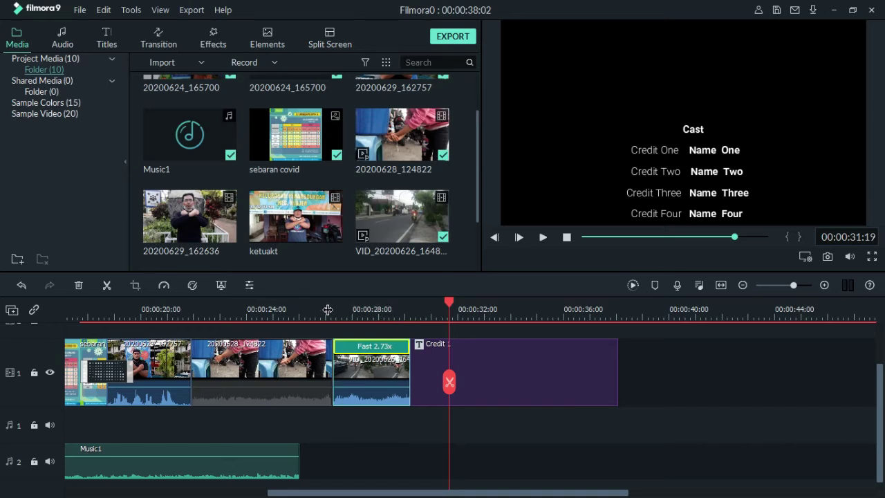
pyautogui.click(330, 310)
pyautogui.click(543, 237)
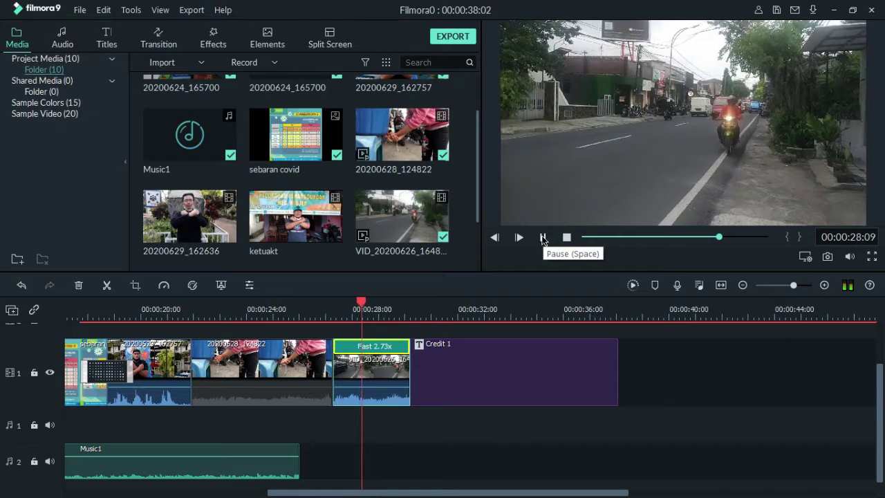
pyautogui.click(542, 239)
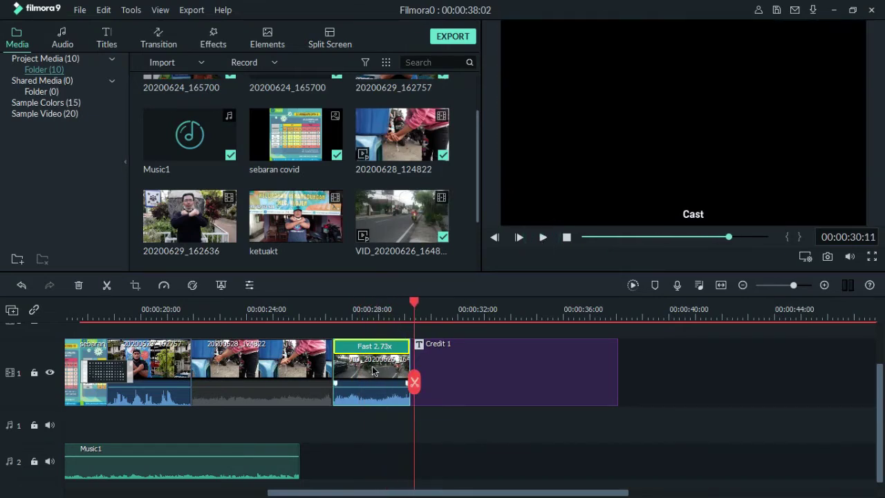
pyautogui.click(399, 344)
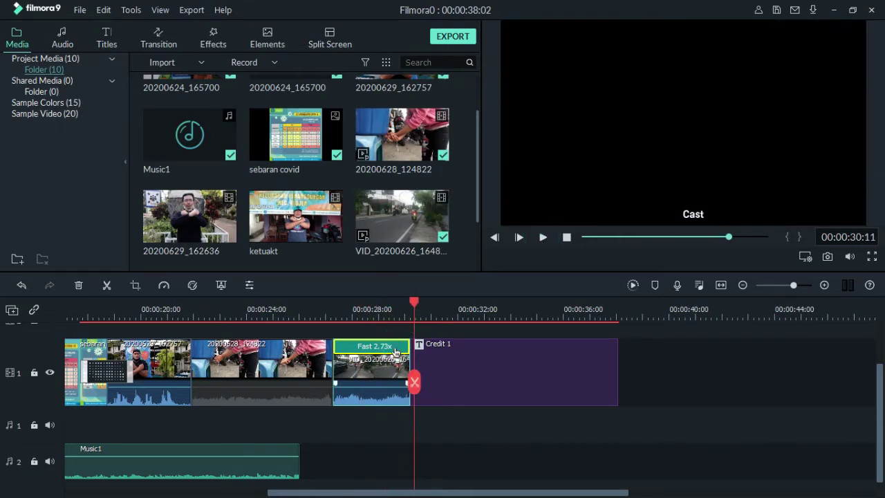
# Set the road clip's custom speed to 1 with Reverse Speed ticked
pyautogui.click(409, 361)
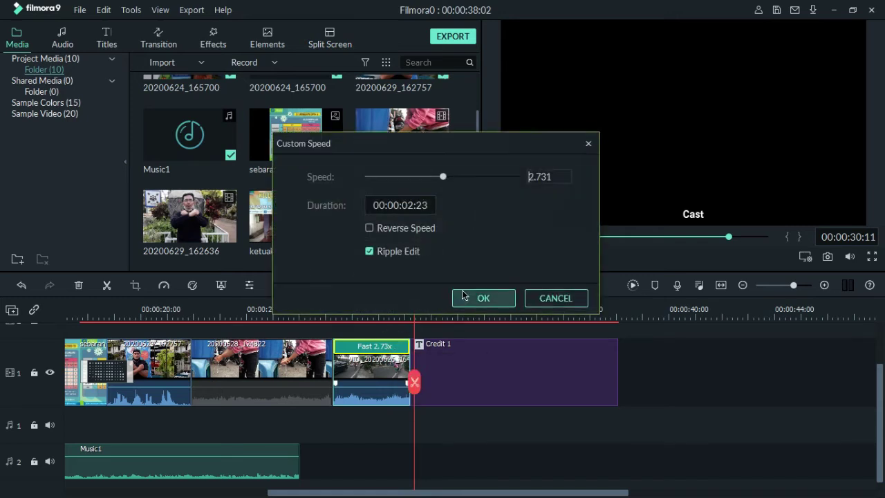
pyautogui.moveTo(443, 177)
pyautogui.mouseDown()
pyautogui.moveTo(433, 178)
pyautogui.moveTo(441, 179)
pyautogui.mouseUp()
pyautogui.click(559, 174)
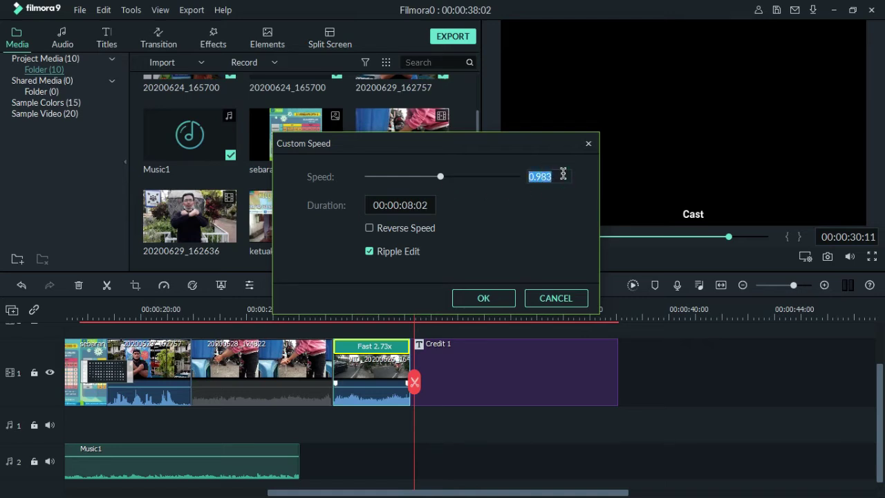
pyautogui.write('1')
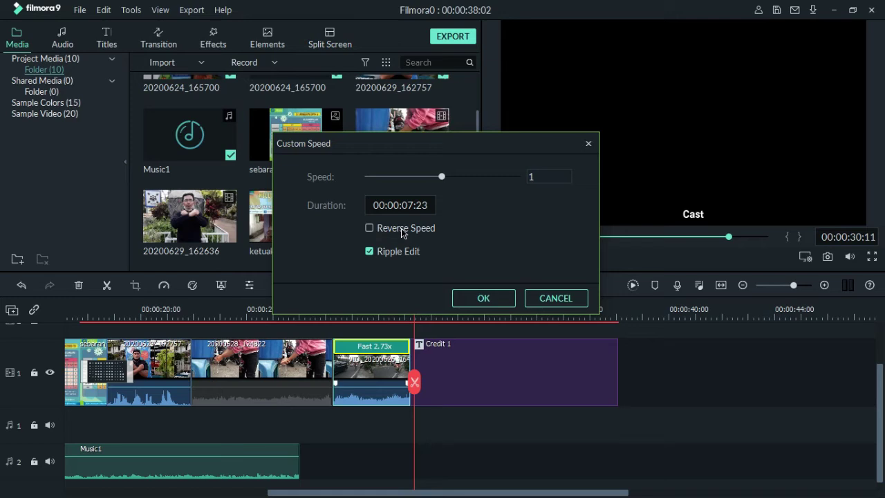
pyautogui.click(380, 233)
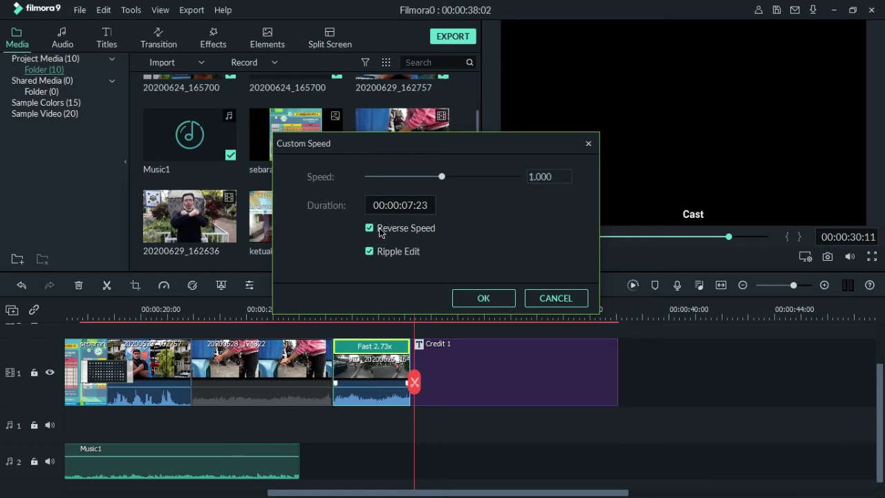
pyautogui.click(472, 298)
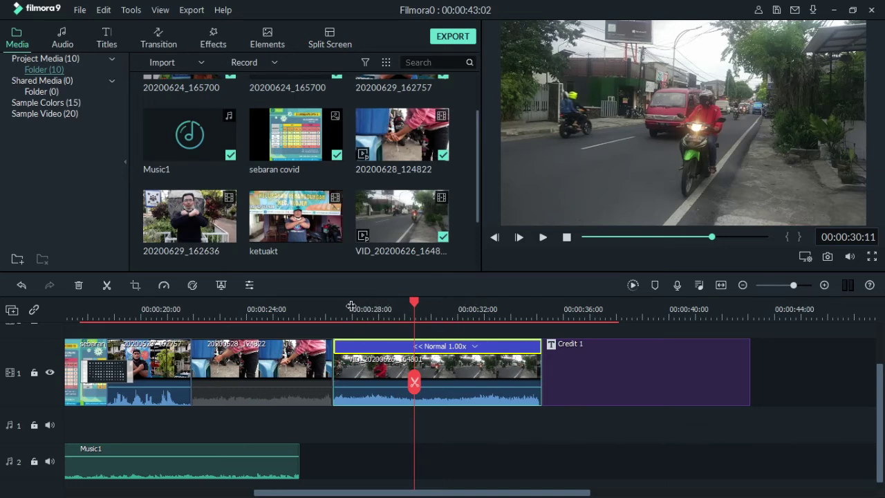
# Preview the reversed road clip from its start and snapshot the frame at 33:06 with Ctrl+Alt+S
pyautogui.click(350, 306)
pyautogui.moveTo(350, 304); pyautogui.dragTo(332, 304)
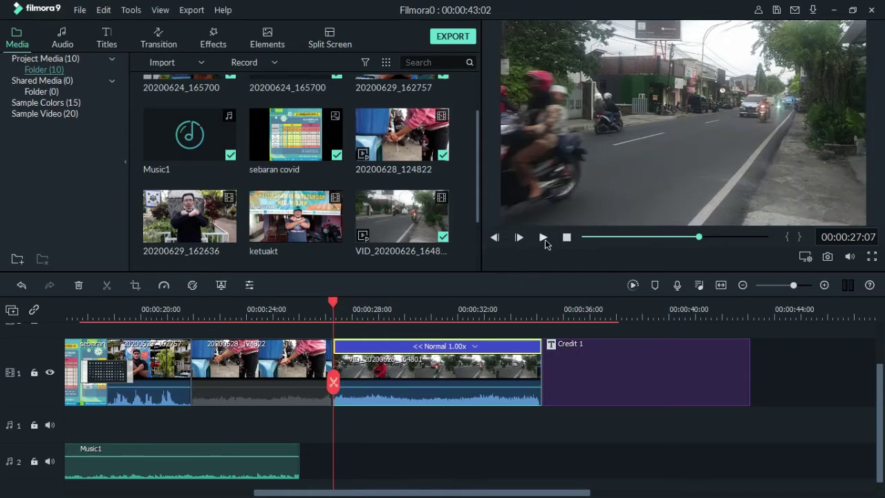
pyautogui.click(543, 238)
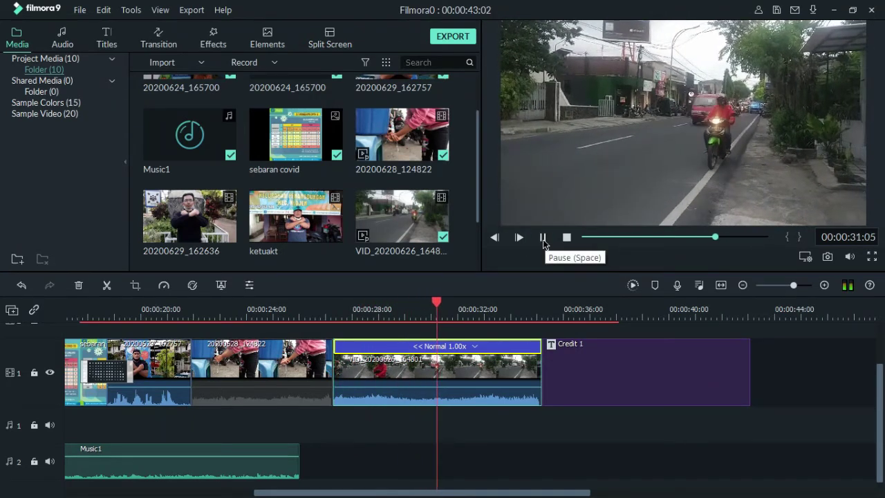
pyautogui.click(543, 239)
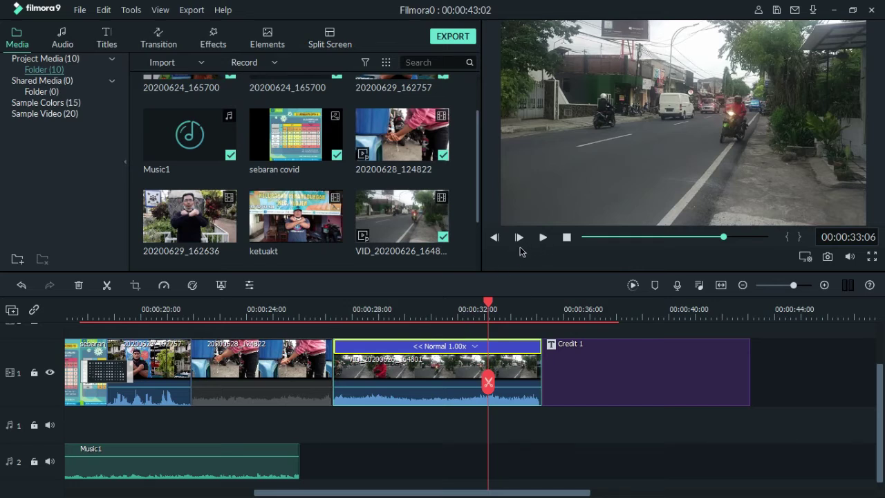
pyautogui.hotkey('ctrl', 'alt', 's')
# Browse the Split Screen layout presets, then go back to the project's Media library
pyautogui.click(333, 42)
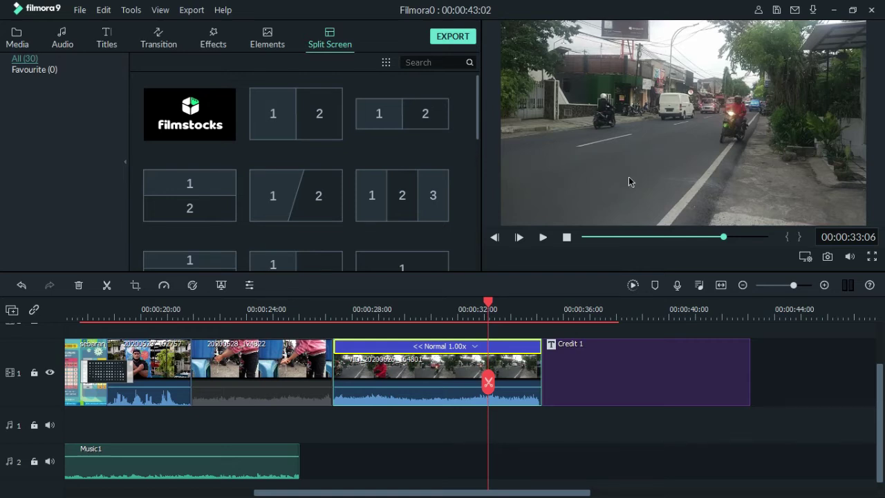
pyautogui.moveTo(436, 154)
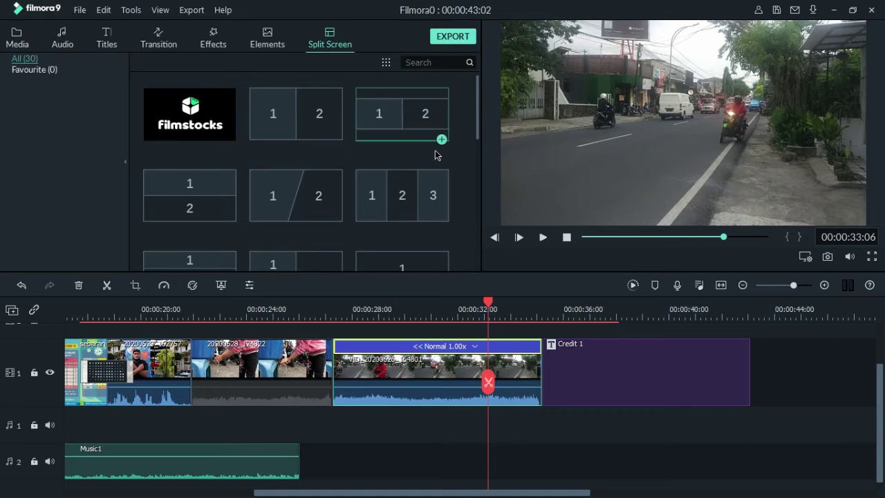
pyautogui.moveTo(323, 128)
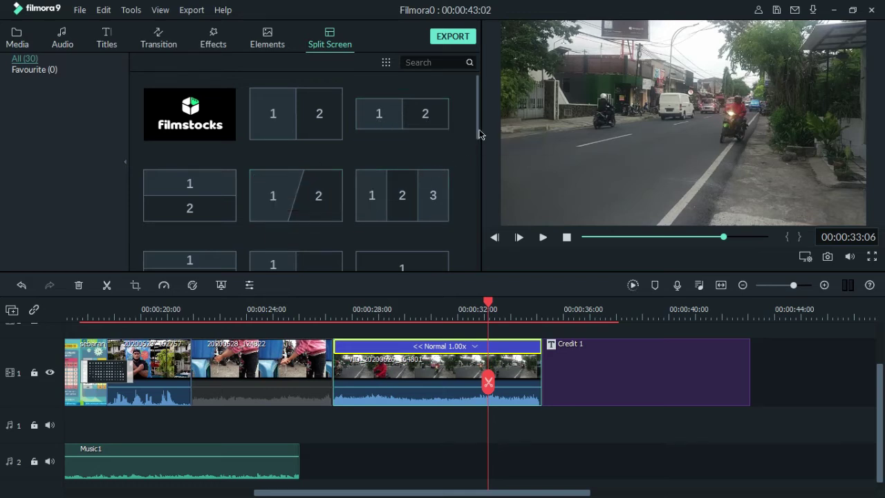
pyautogui.moveTo(480, 129); pyautogui.dragTo(483, 163)
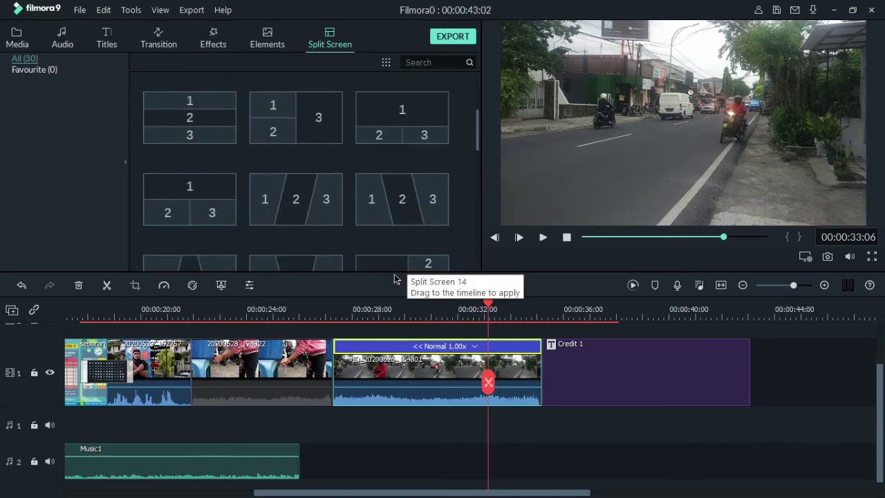
pyautogui.click(19, 40)
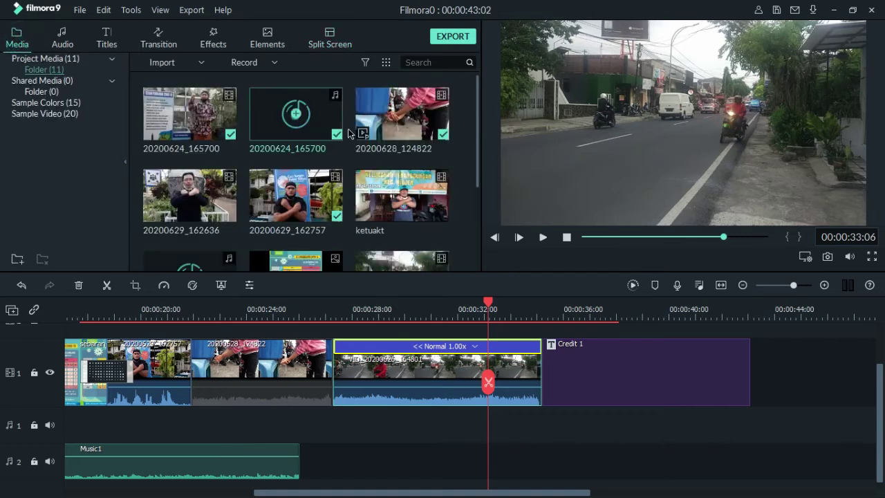
# Push Credit 1 far right on the main track, making the project 00:01:01:11 long
pyautogui.moveTo(479, 178)
pyautogui.mouseDown()
pyautogui.moveTo(479, 191)
pyautogui.moveTo(478, 178)
pyautogui.mouseUp()
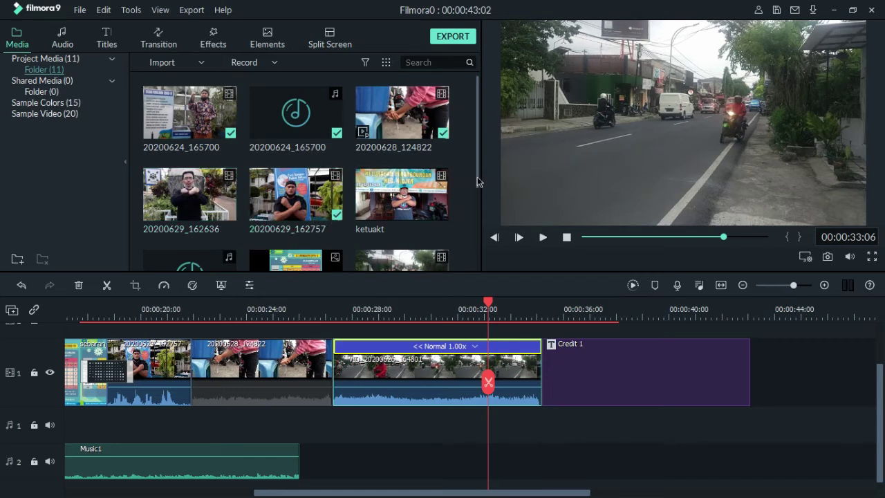
pyautogui.moveTo(477, 178); pyautogui.dragTo(477, 193)
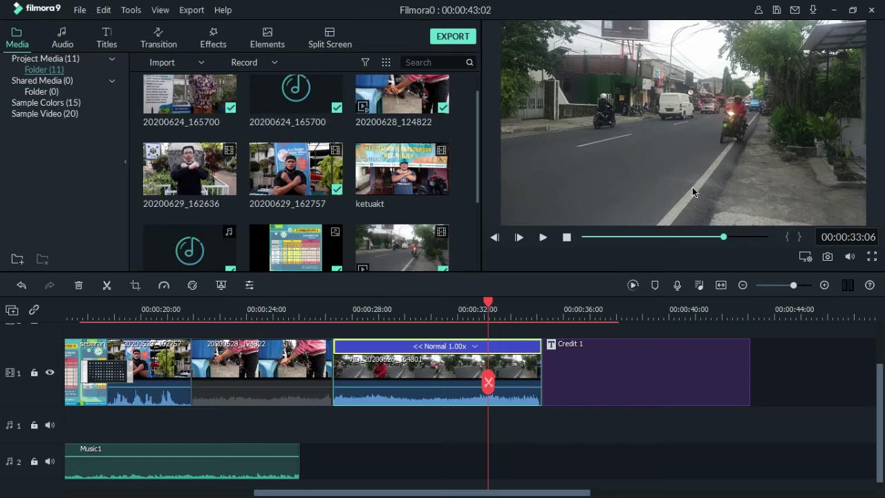
pyautogui.moveTo(387, 493); pyautogui.dragTo(488, 494)
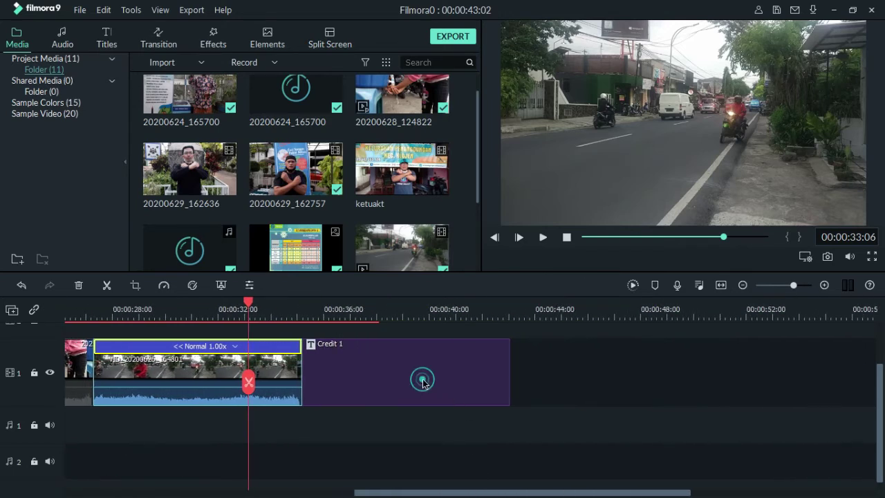
pyautogui.moveTo(371, 382); pyautogui.dragTo(799, 381)
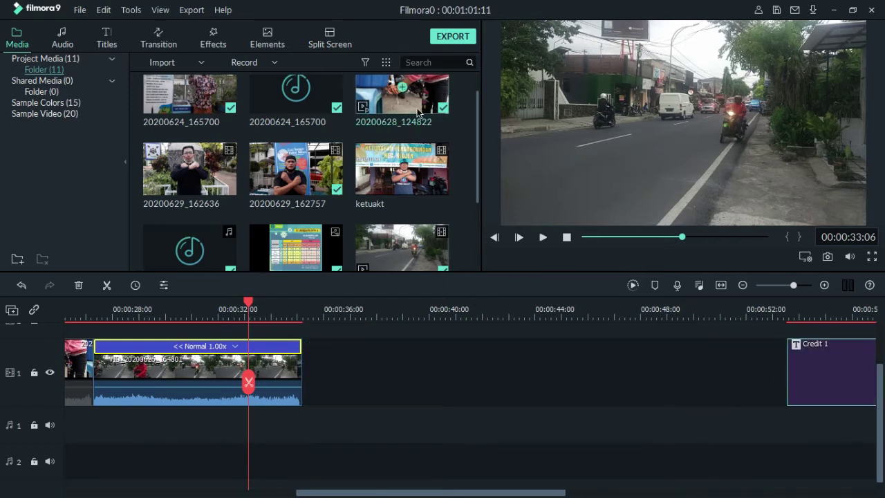
# Preview the three-panel diagonal Split Screen 10 layout and place it right after the road clip
pyautogui.click(329, 41)
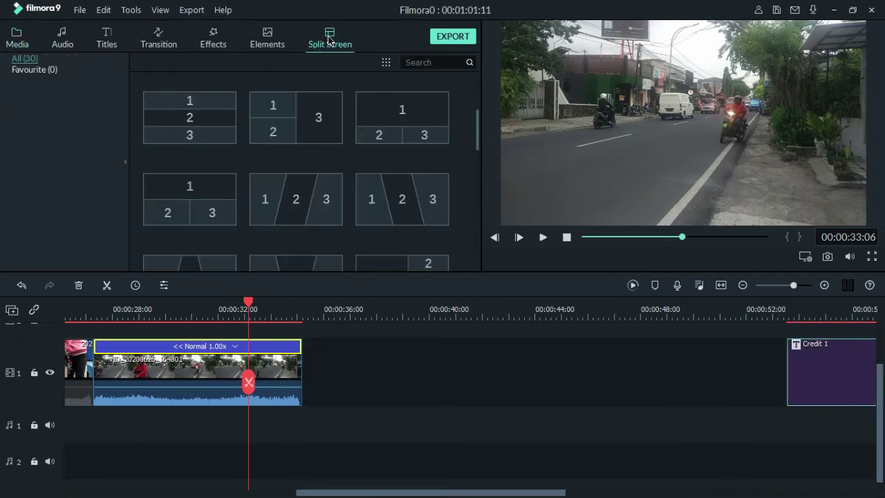
pyautogui.moveTo(477, 135)
pyautogui.mouseDown()
pyautogui.moveTo(473, 148)
pyautogui.moveTo(475, 130)
pyautogui.mouseUp()
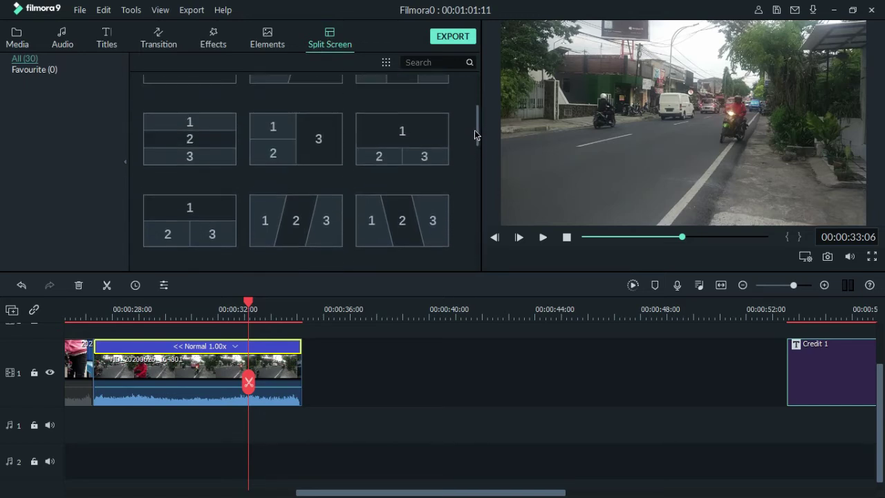
pyautogui.click(308, 219)
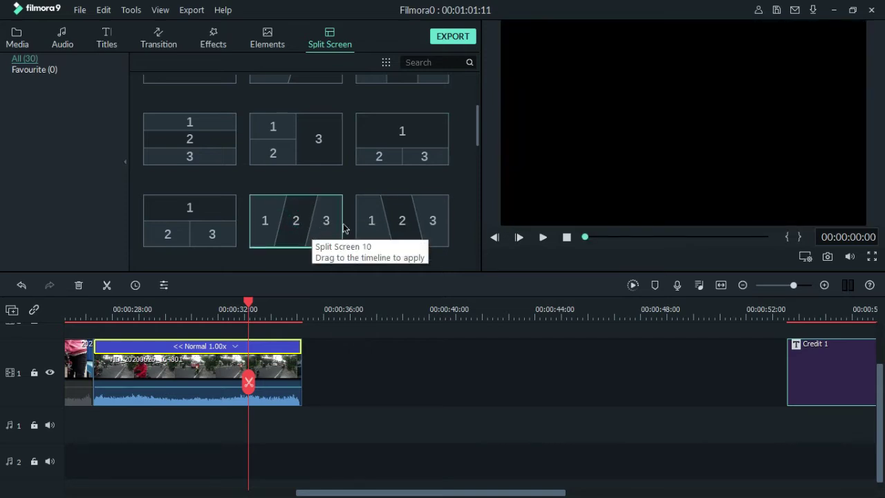
pyautogui.click(543, 237)
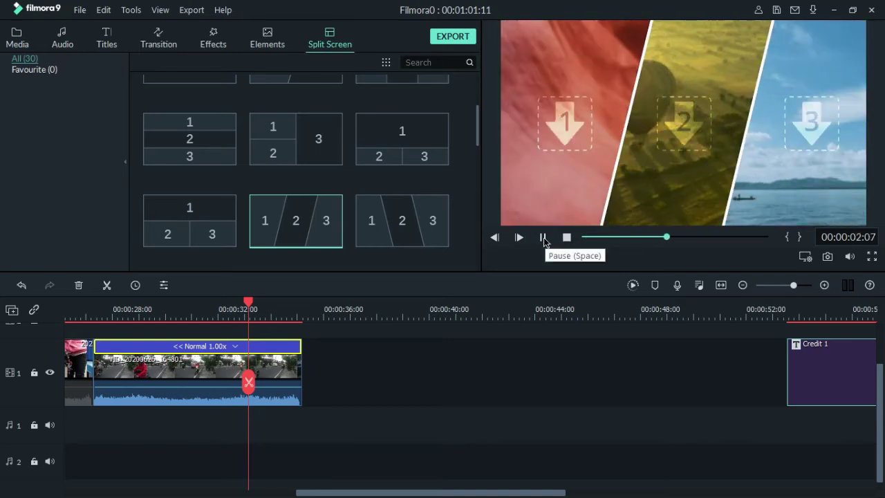
pyautogui.click(544, 239)
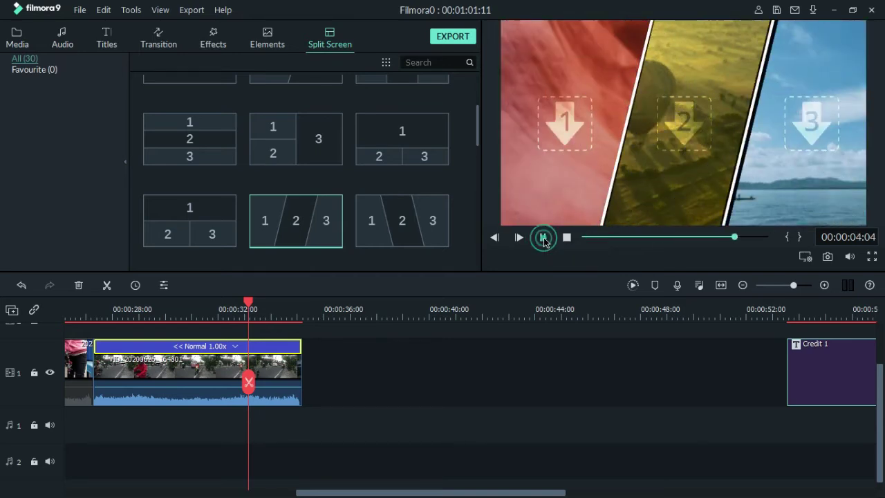
pyautogui.moveTo(311, 230); pyautogui.dragTo(308, 376)
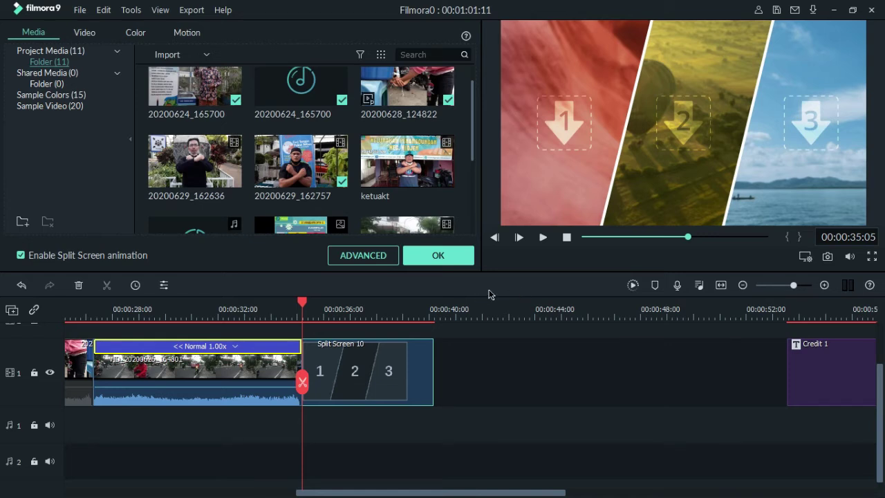
# Open Advanced Edit for the Split Screen 10 clip from its right-click menu
pyautogui.rightClick(369, 352)
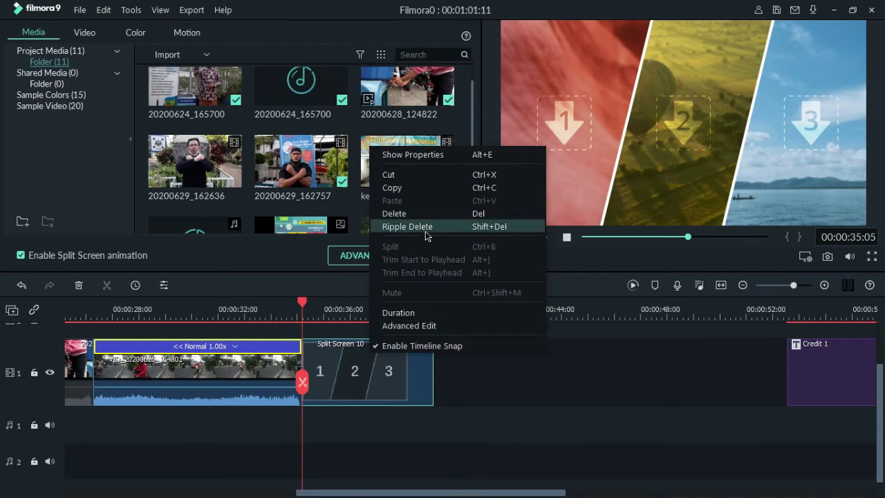
pyautogui.click(409, 330)
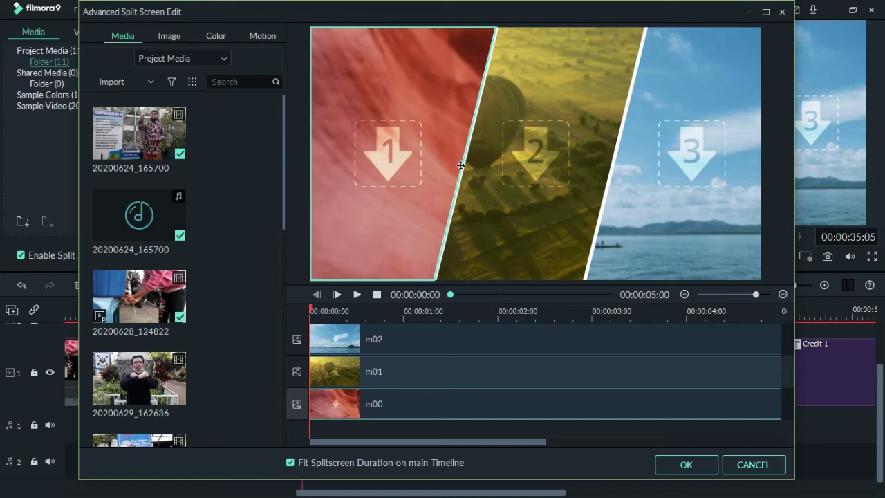
# Fill the left, middle and right zones with 20200629_162636, 20200629_162757 and ketuakt
pyautogui.click(380, 221)
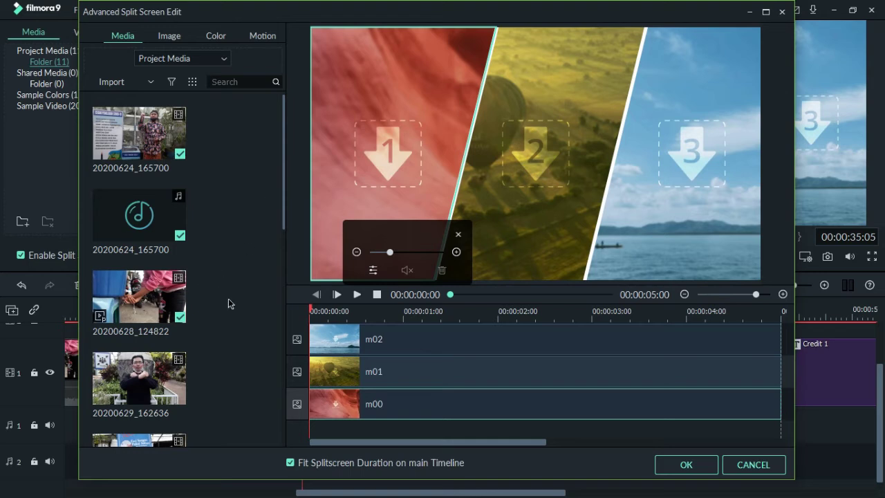
pyautogui.moveTo(285, 205); pyautogui.dragTo(302, 263)
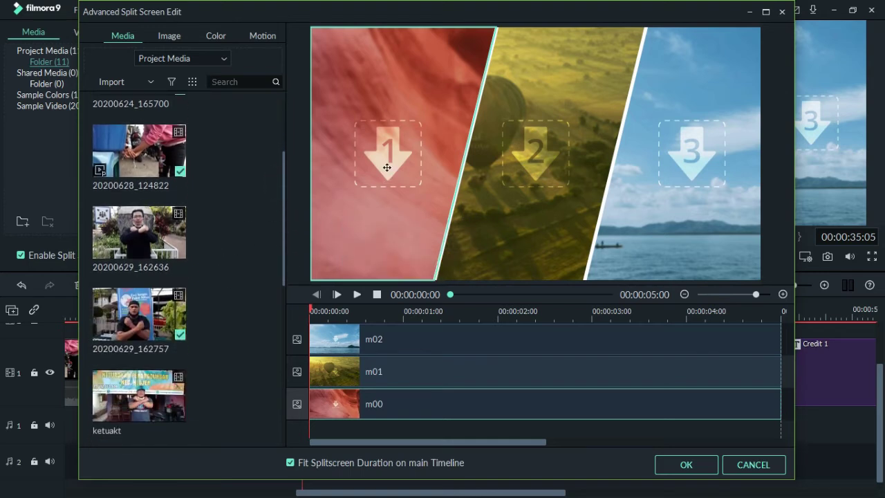
pyautogui.click(139, 235)
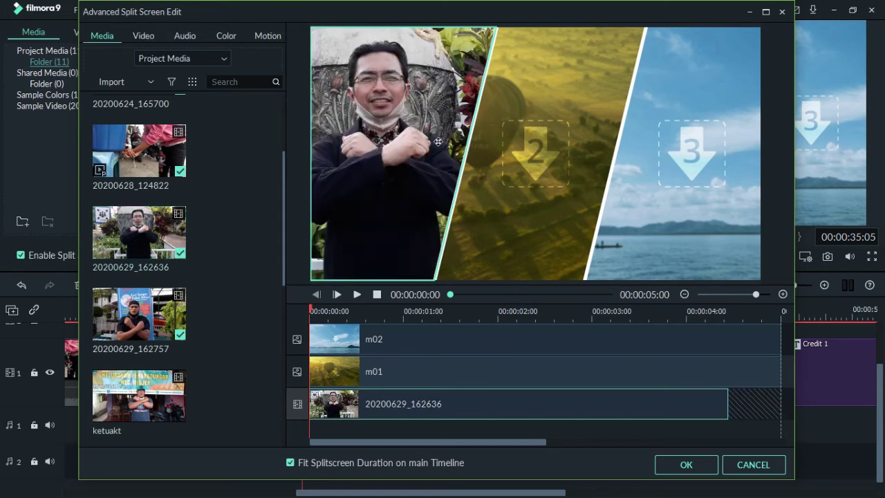
pyautogui.click(574, 82)
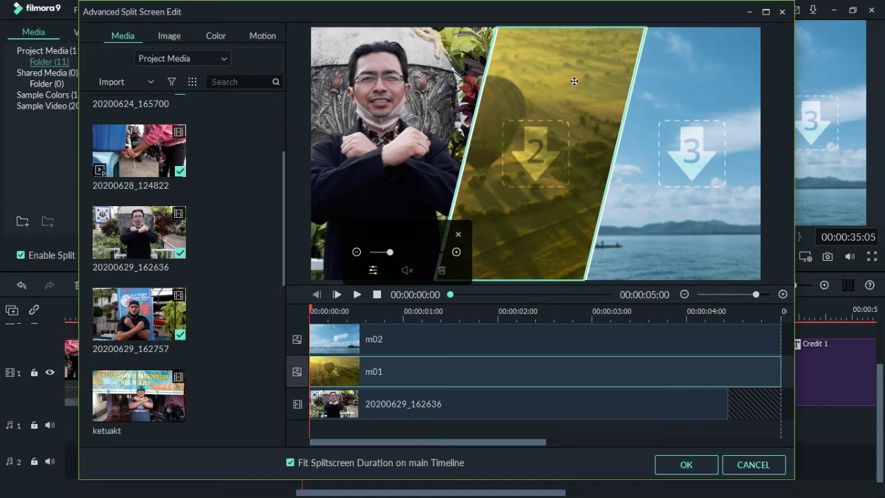
pyautogui.click(139, 316)
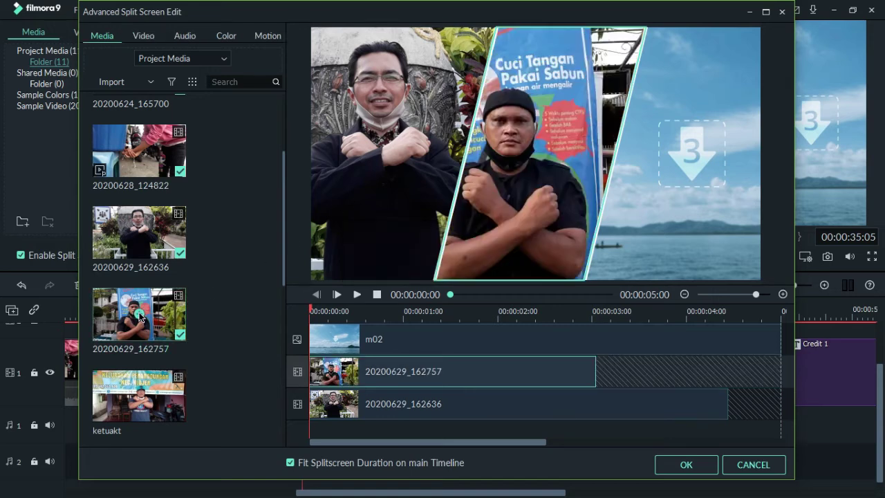
pyautogui.click(706, 83)
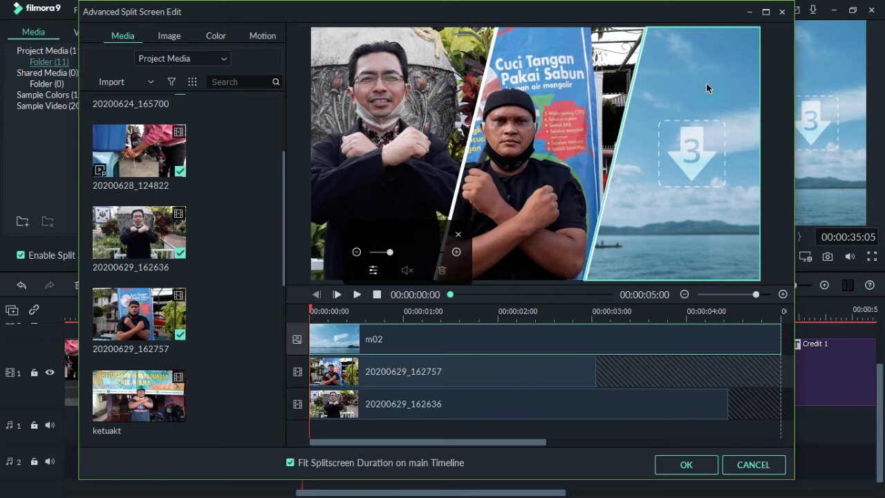
pyautogui.click(141, 400)
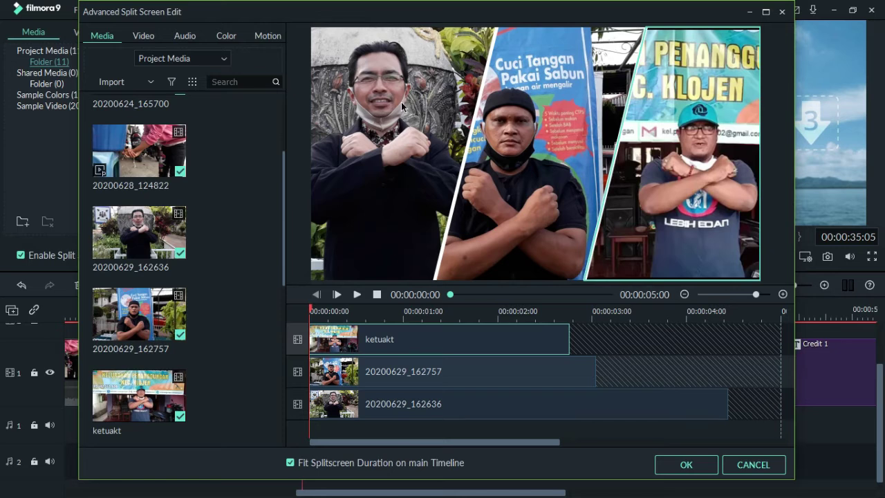
pyautogui.click(408, 104)
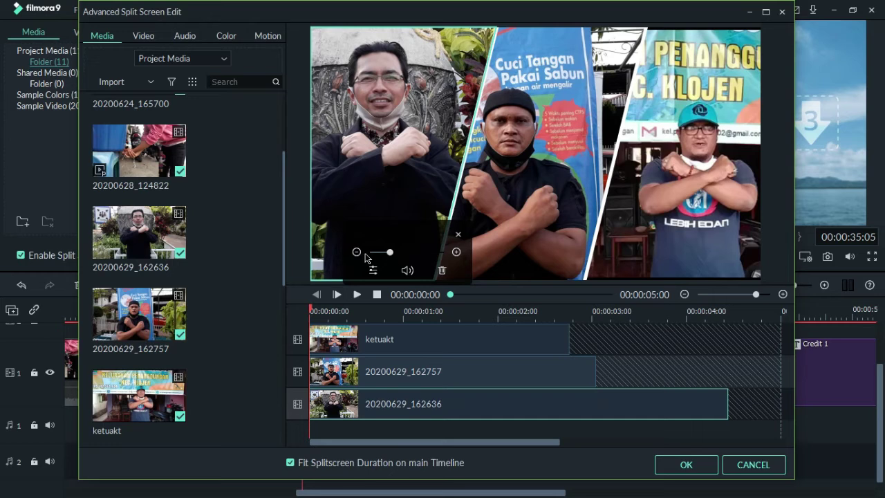
# Zoom and reposition the left and middle clips within their zones
pyautogui.click(356, 252)
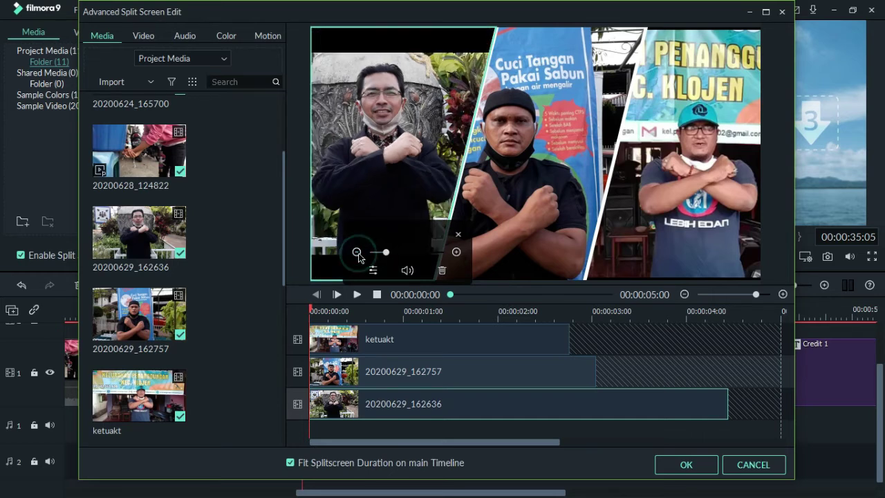
pyautogui.moveTo(407, 161); pyautogui.dragTo(418, 138)
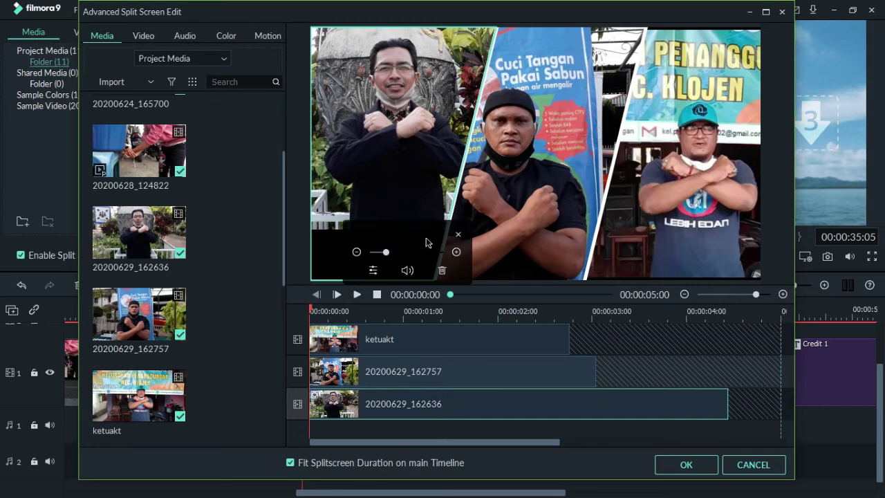
pyautogui.click(571, 178)
pyautogui.click(391, 252)
pyautogui.moveTo(390, 252); pyautogui.dragTo(392, 251)
pyautogui.moveTo(529, 128); pyautogui.dragTo(553, 112)
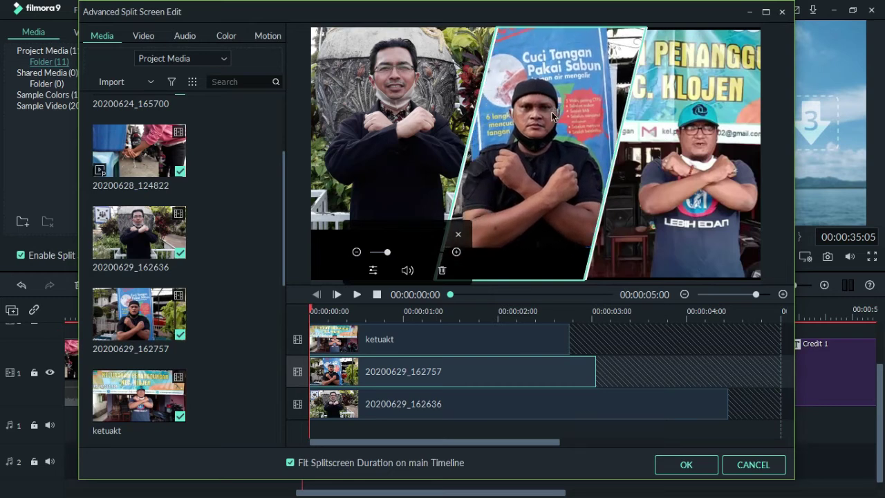
pyautogui.moveTo(543, 144)
pyautogui.mouseDown()
pyautogui.moveTo(554, 123)
pyautogui.moveTo(550, 158)
pyautogui.mouseUp()
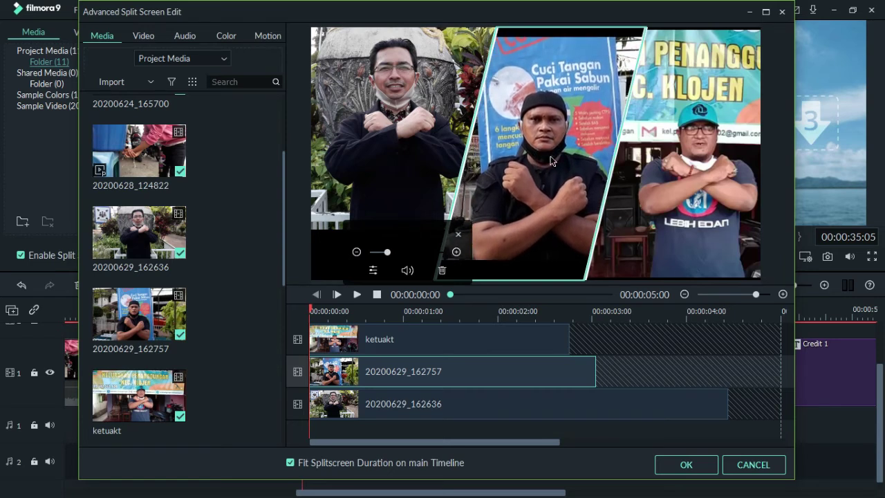
pyautogui.click(456, 253)
pyautogui.moveTo(570, 171)
pyautogui.mouseDown()
pyautogui.moveTo(583, 140)
pyautogui.moveTo(574, 168)
pyautogui.mouseUp()
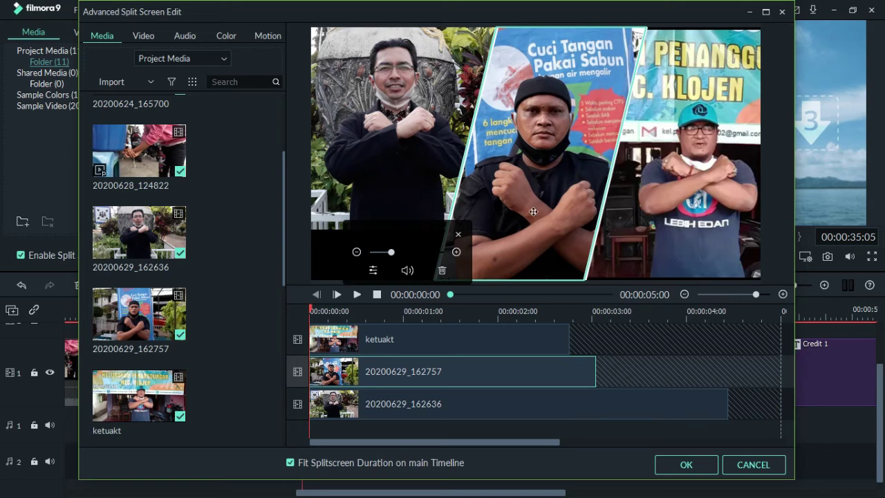
# Refine the zoom and framing of the left and middle panels' pictures
pyautogui.click(402, 159)
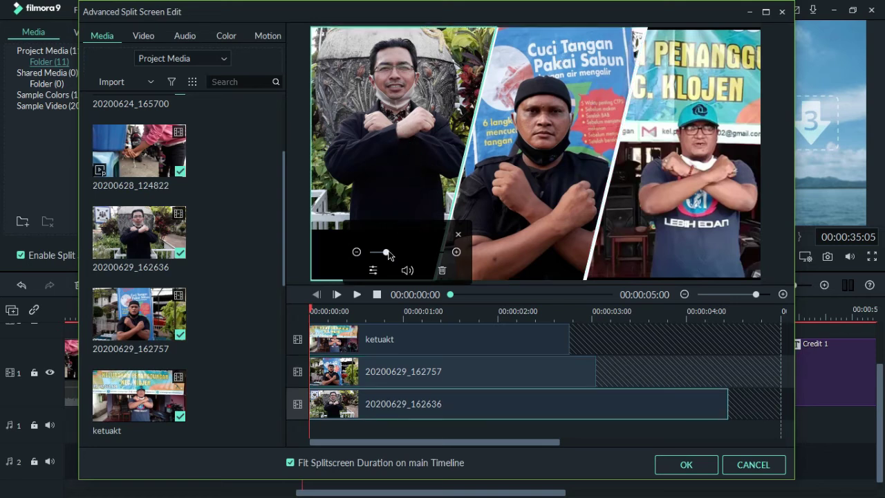
pyautogui.click(455, 252)
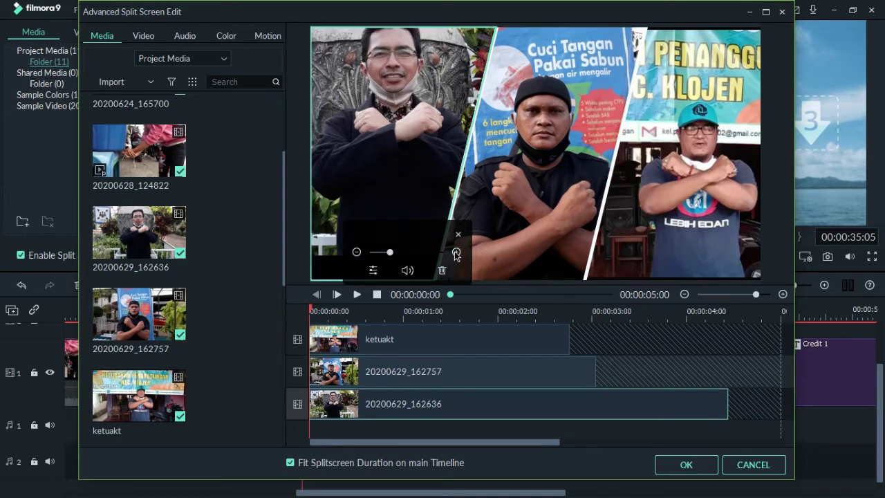
pyautogui.moveTo(395, 158); pyautogui.dragTo(404, 190)
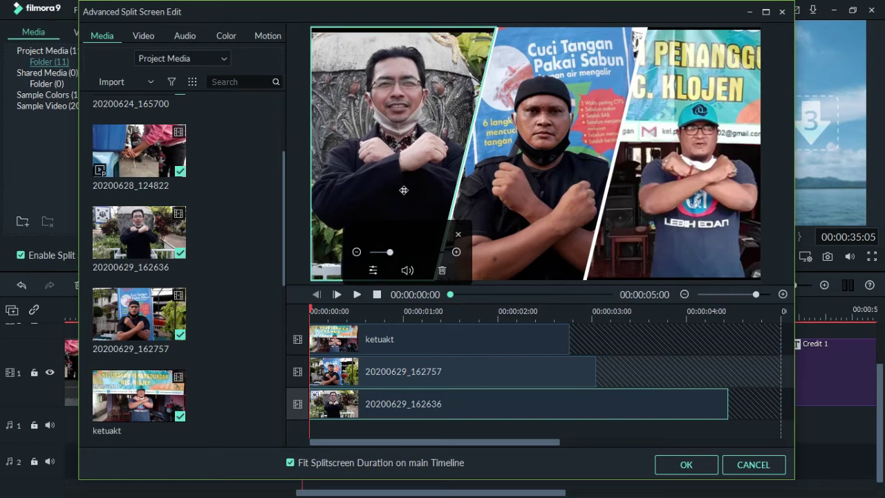
pyautogui.click(393, 253)
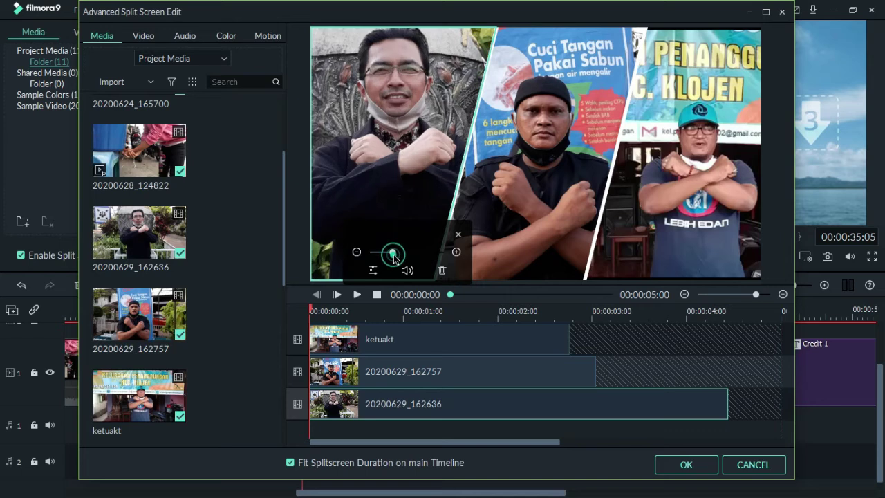
pyautogui.moveTo(399, 151); pyautogui.dragTo(399, 161)
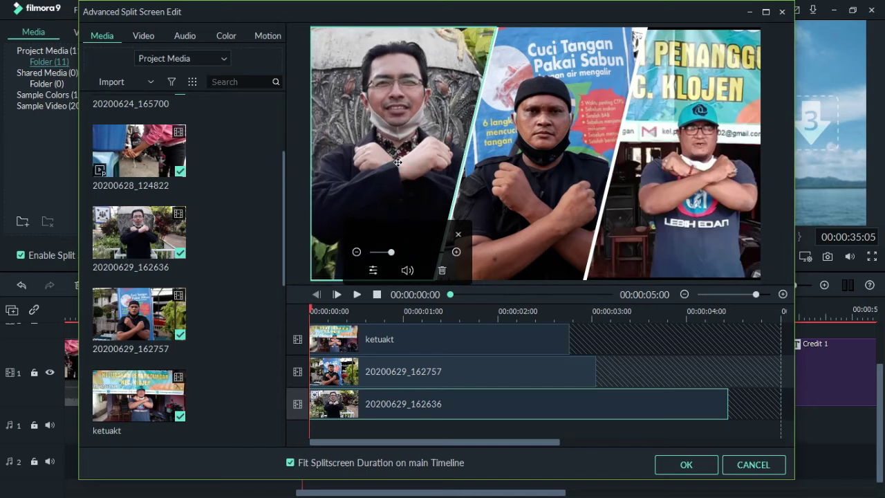
pyautogui.click(544, 137)
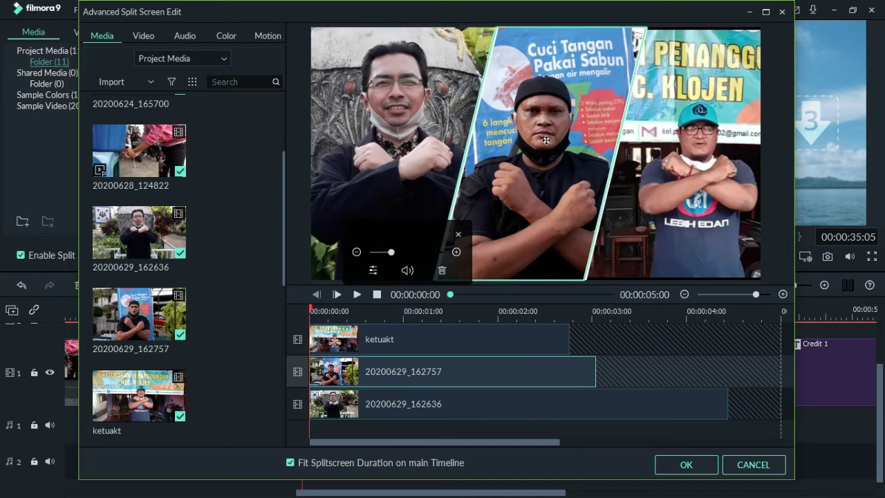
pyautogui.moveTo(391, 255); pyautogui.dragTo(393, 253)
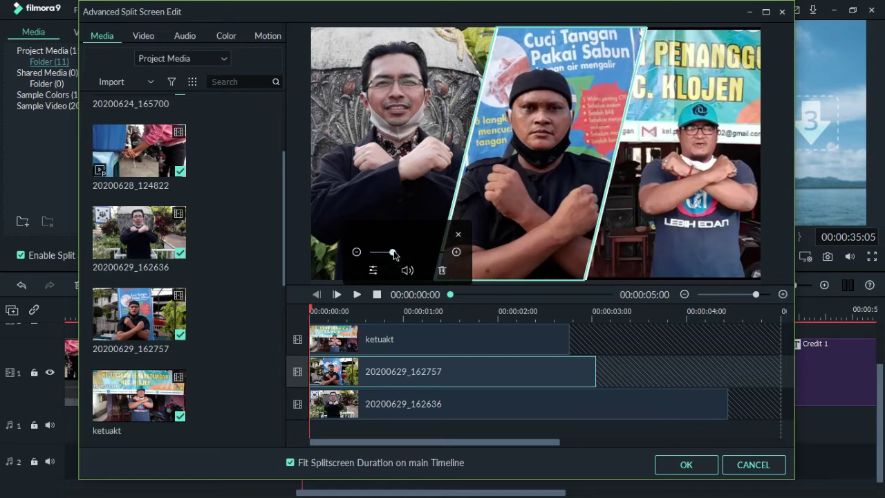
pyautogui.moveTo(528, 180); pyautogui.dragTo(538, 169)
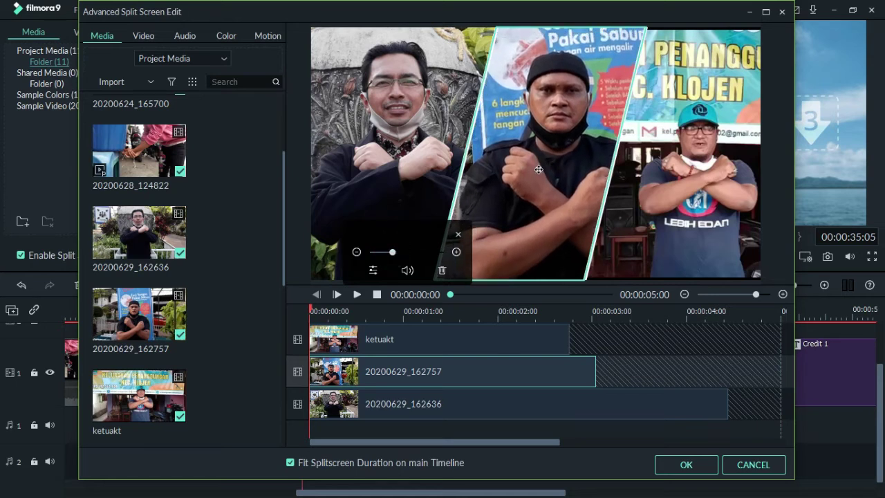
# Enlarge and raise the ketuakt picture in the right panel, then preview the layout
pyautogui.click(693, 153)
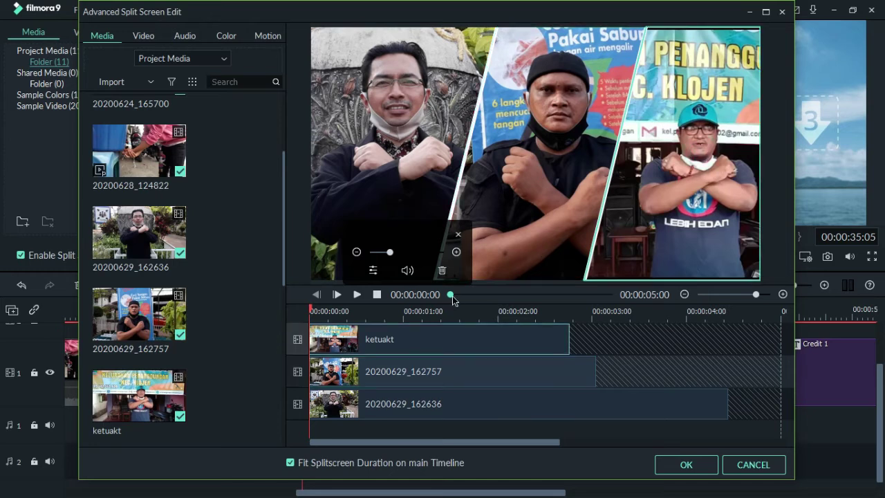
pyautogui.moveTo(390, 252); pyautogui.dragTo(399, 256)
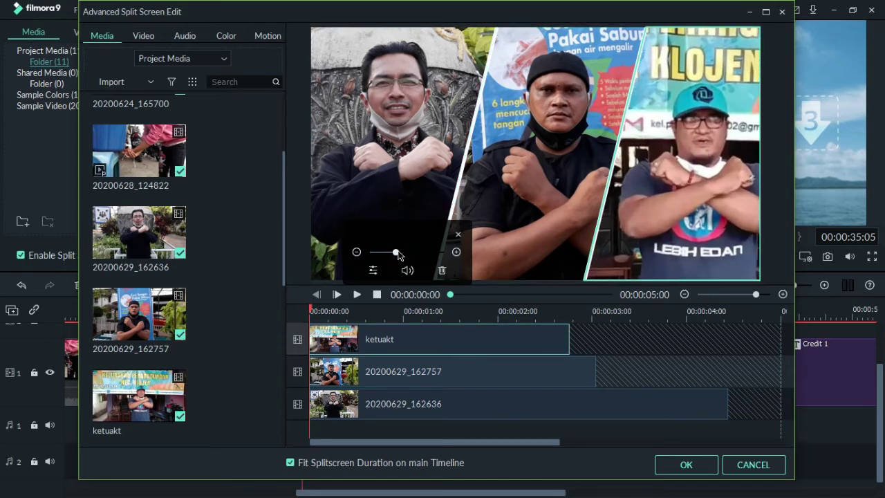
pyautogui.moveTo(658, 199); pyautogui.dragTo(672, 164)
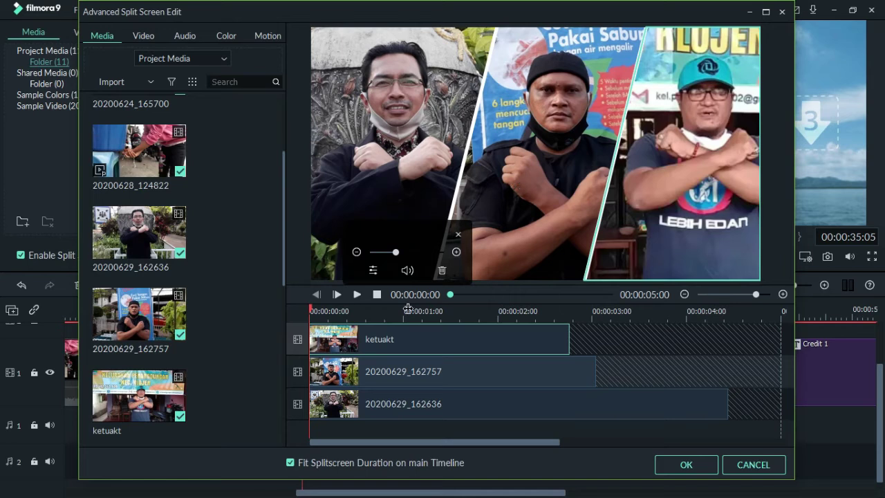
pyautogui.click(357, 294)
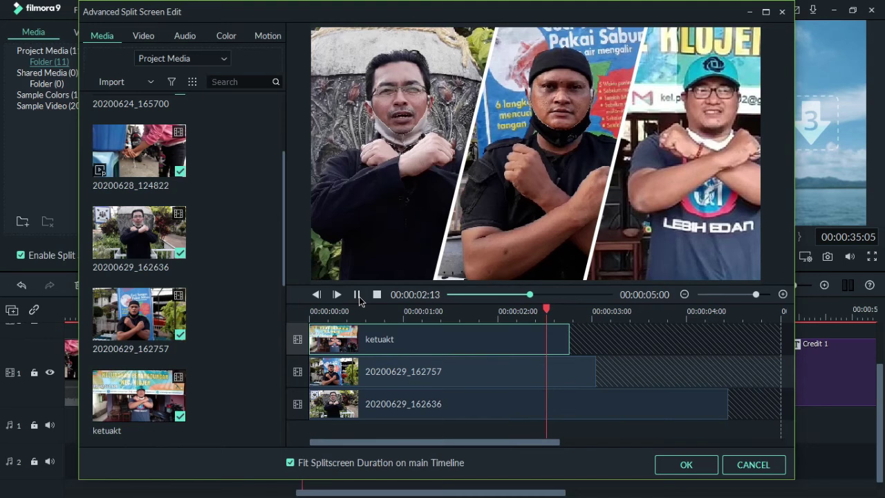
# Trim the start of 20200629_162636 and move it earlier on the split-screen timeline
pyautogui.click(357, 295)
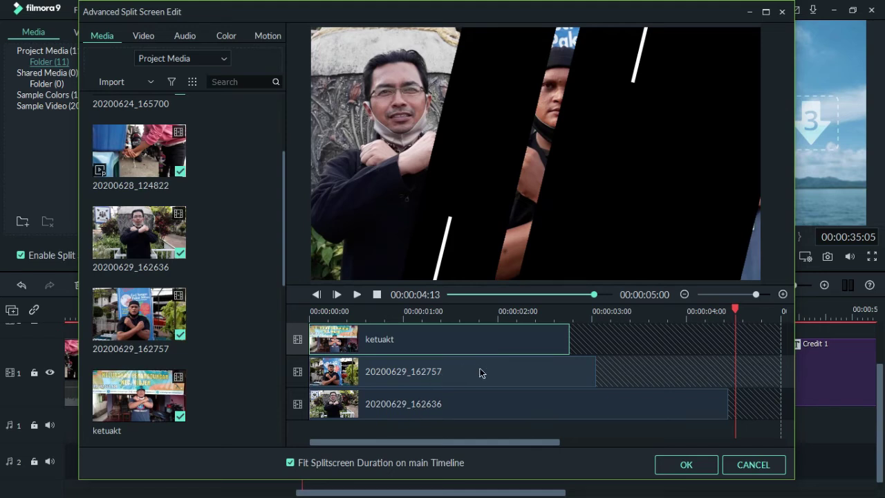
pyautogui.click(379, 368)
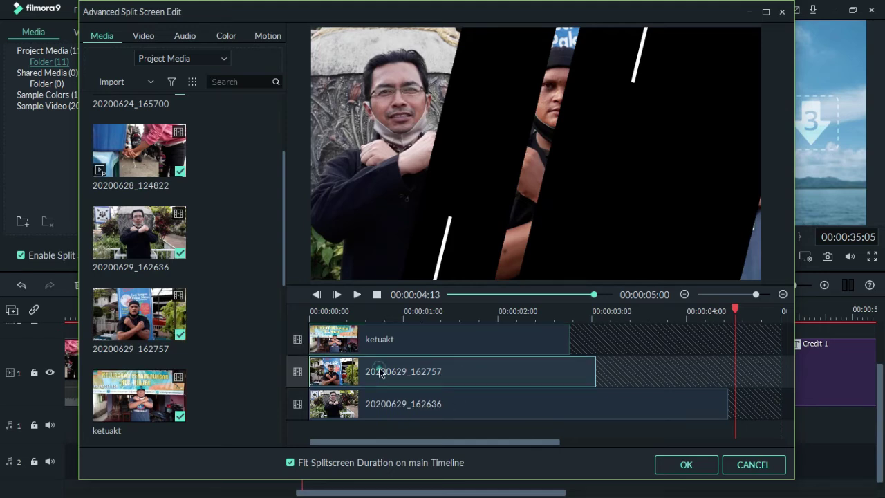
pyautogui.click(398, 404)
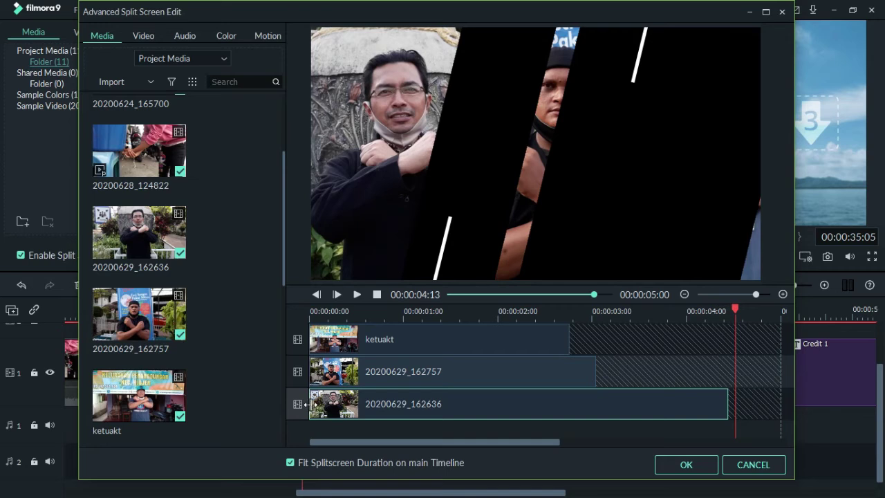
pyautogui.moveTo(307, 404); pyautogui.dragTo(377, 408)
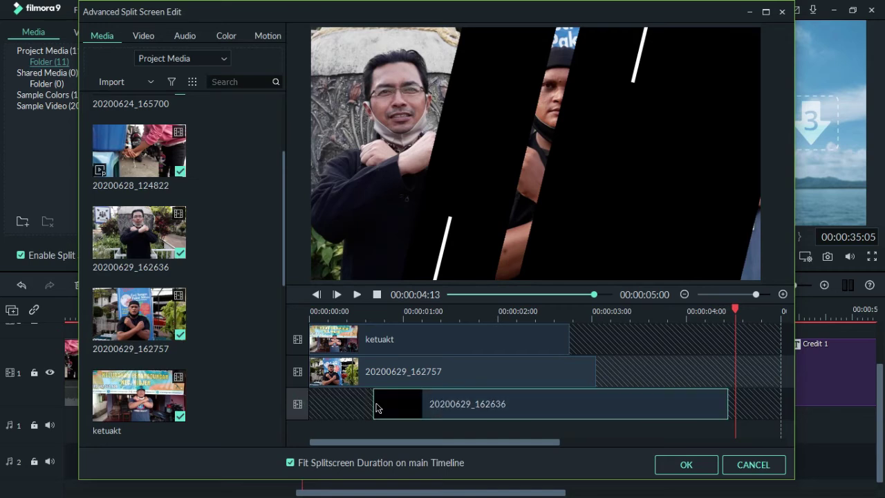
pyautogui.moveTo(523, 415); pyautogui.dragTo(446, 408)
pyautogui.click(438, 370)
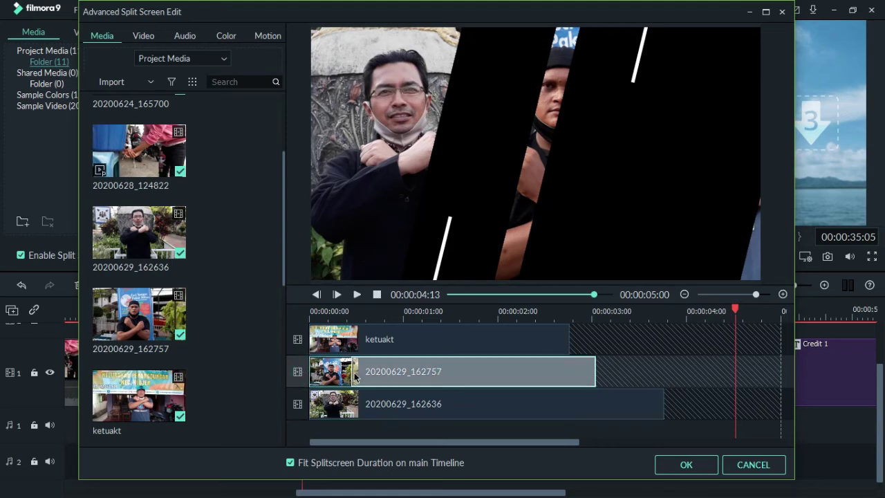
# Trim 20200629_162757 and ketuakt starts, then align all three clips to start together
pyautogui.moveTo(354, 374); pyautogui.dragTo(354, 374)
pyautogui.click(434, 331)
pyautogui.moveTo(311, 340); pyautogui.dragTo(344, 340)
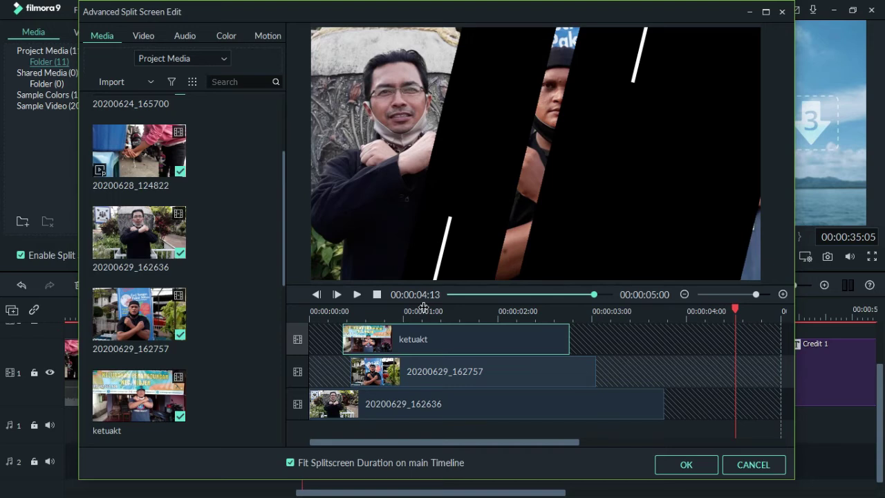
pyautogui.moveTo(376, 405); pyautogui.dragTo(428, 407)
pyautogui.moveTo(421, 370); pyautogui.dragTo(435, 377)
pyautogui.moveTo(423, 346); pyautogui.dragTo(437, 343)
pyautogui.click(325, 312)
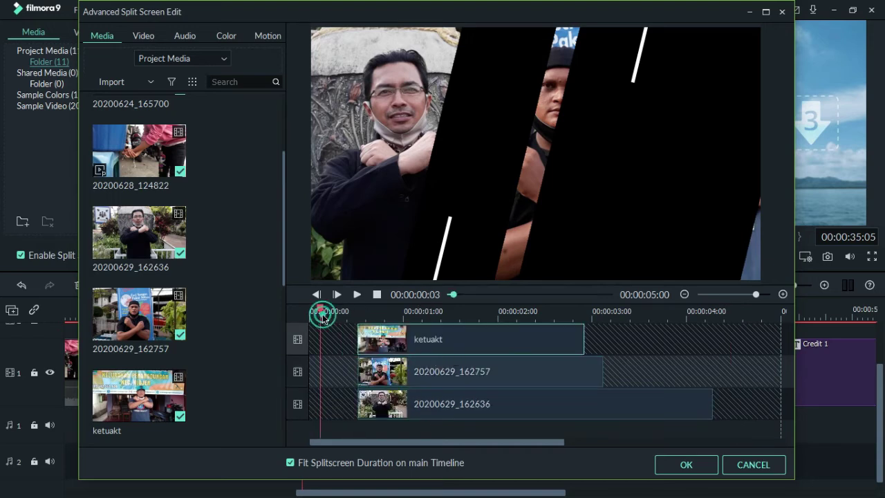
# Preview the split screen and check each panel's clip in turn
pyautogui.click(355, 295)
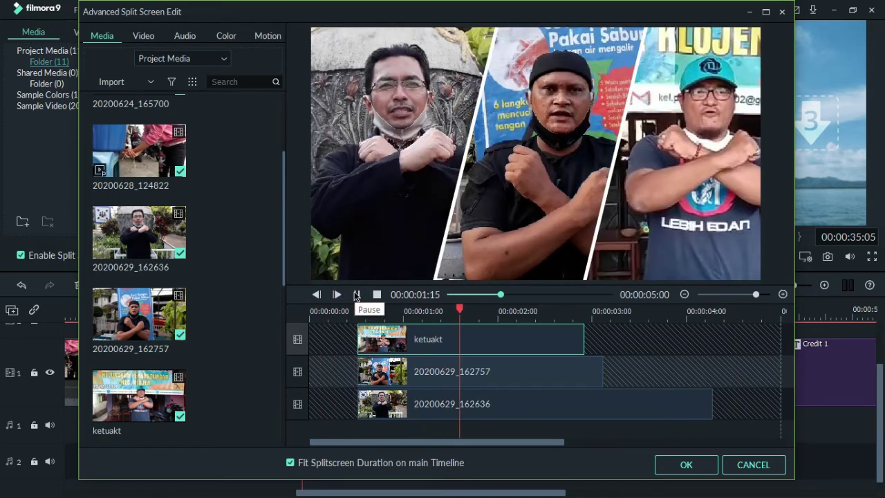
pyautogui.click(356, 296)
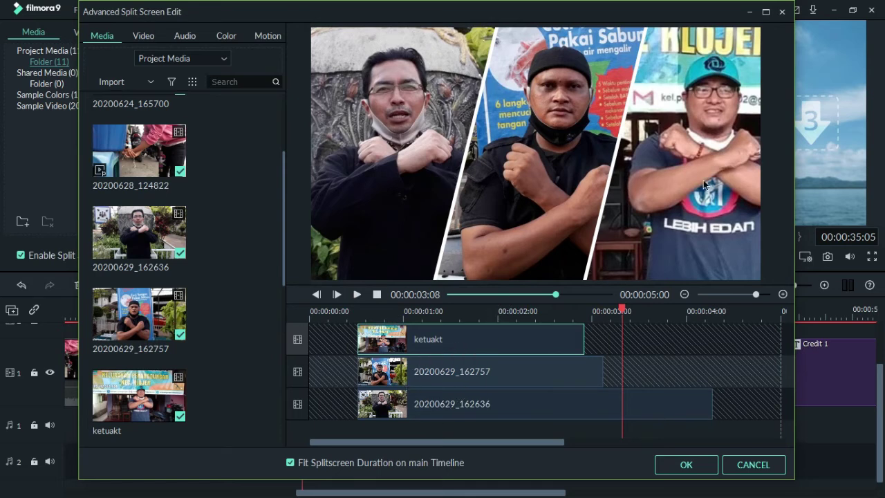
pyautogui.click(390, 144)
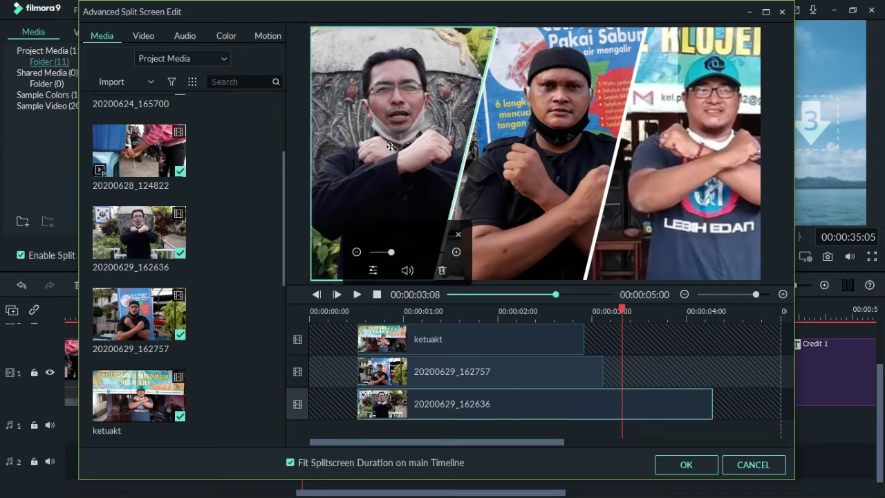
pyautogui.click(525, 175)
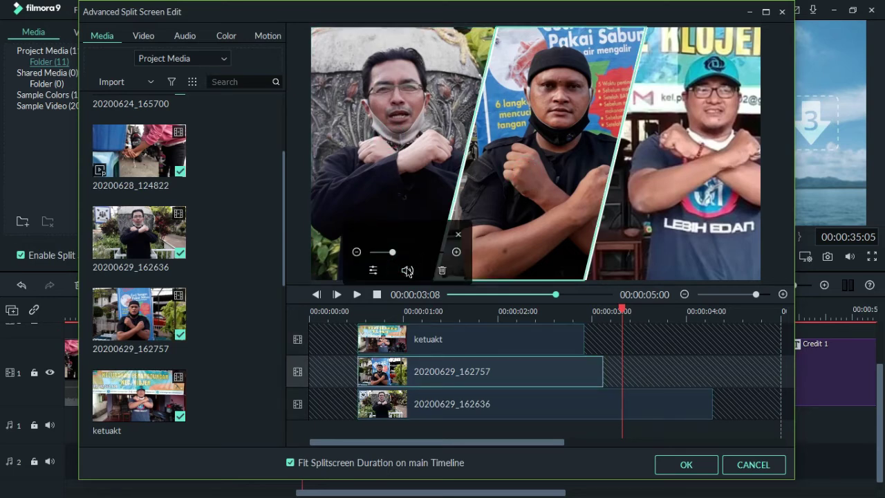
pyautogui.click(693, 204)
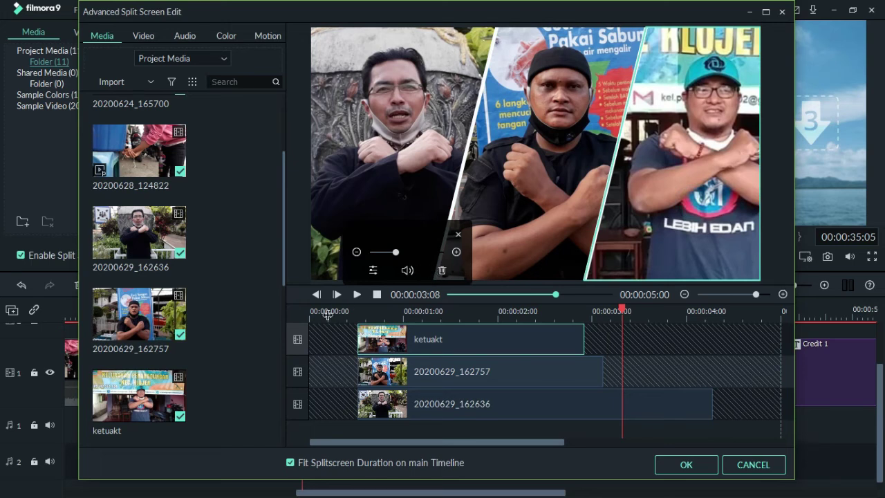
# Lengthen the ketuakt clip and realign its start with the other two, previewing the result
pyautogui.click(357, 294)
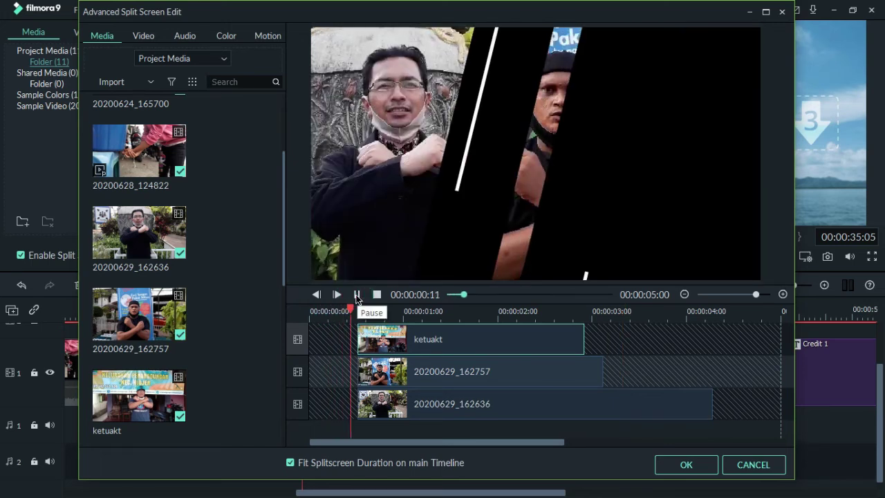
pyautogui.click(357, 295)
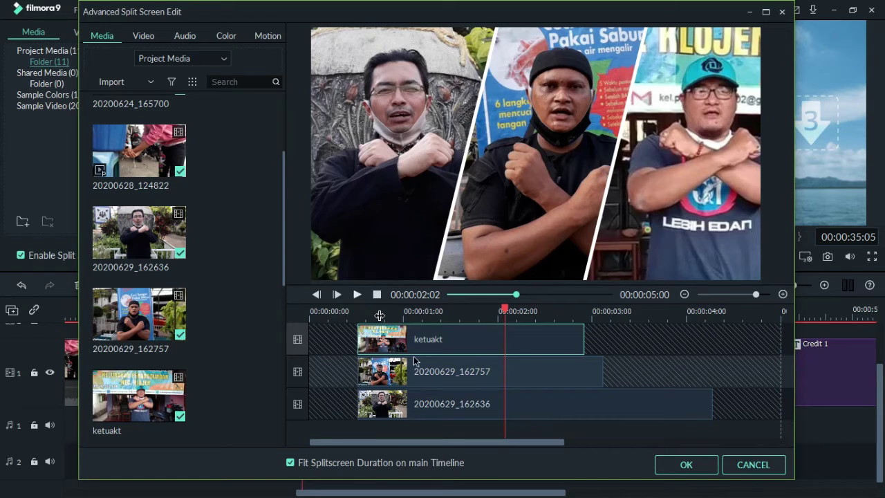
pyautogui.moveTo(358, 332); pyautogui.dragTo(395, 334)
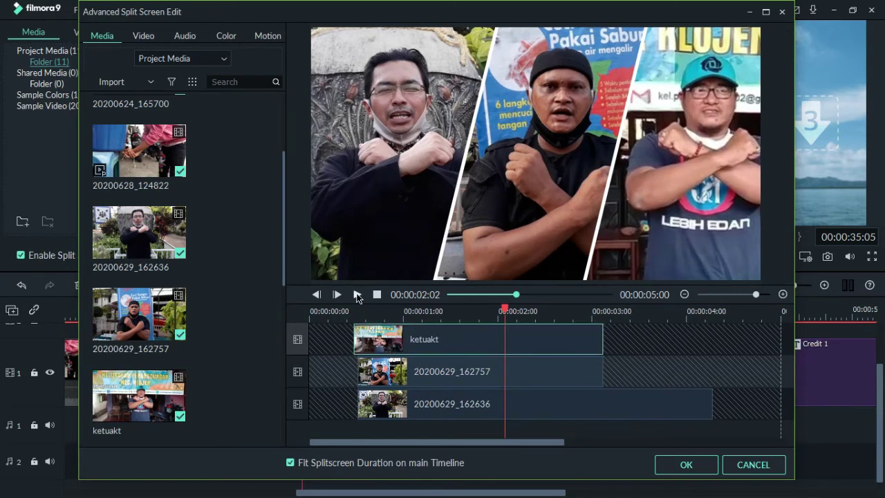
pyautogui.click(357, 295)
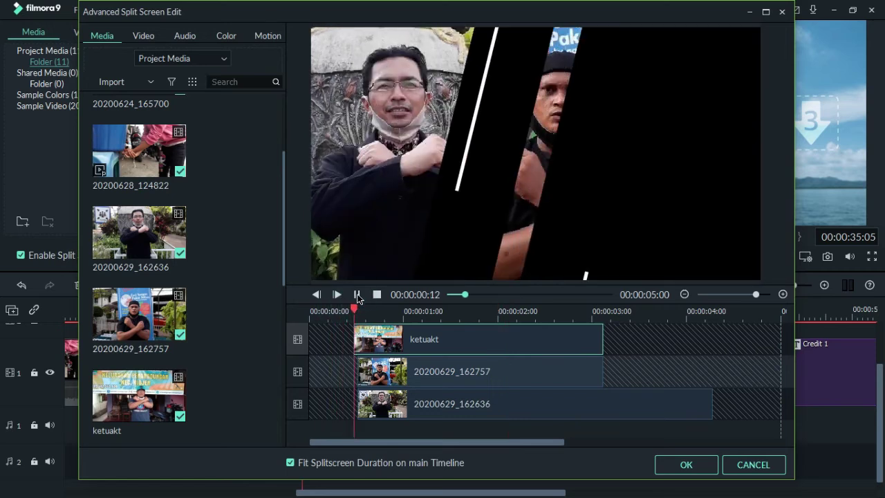
pyautogui.moveTo(354, 335); pyautogui.dragTo(407, 340)
pyautogui.click(343, 311)
pyautogui.click(358, 295)
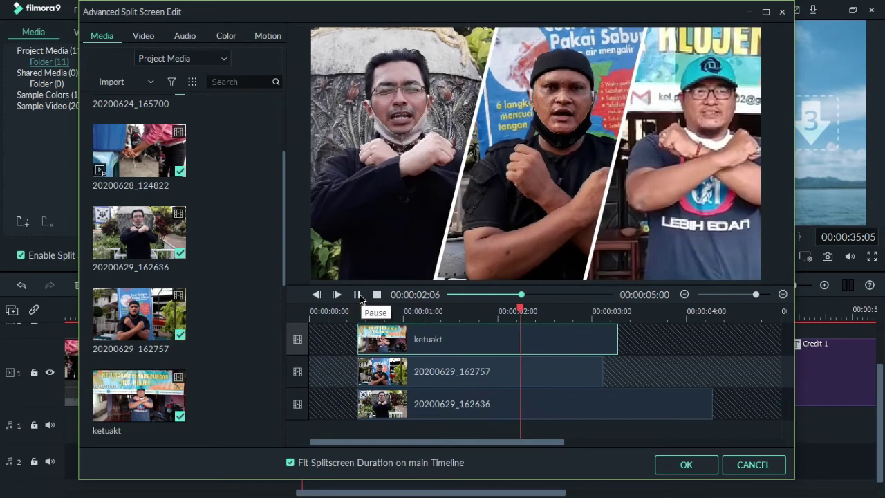
pyautogui.click(357, 294)
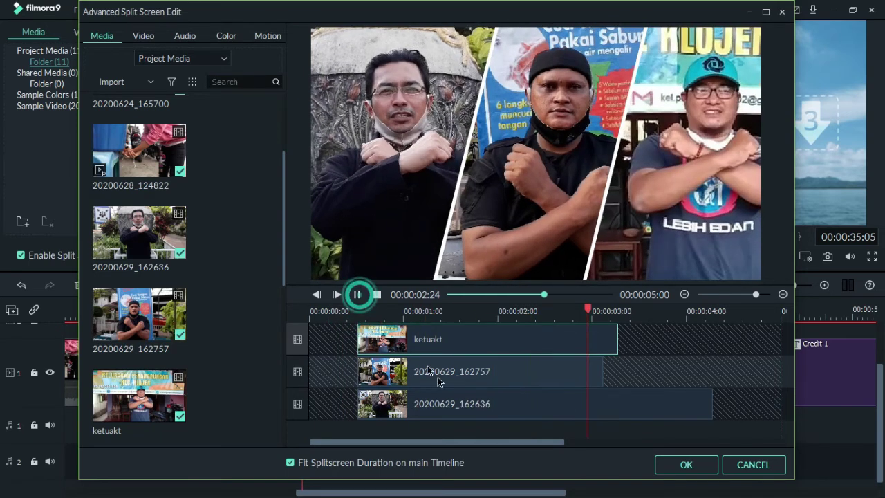
# Extend 20200629_162757 to start earlier and align it with the other clips
pyautogui.click(659, 247)
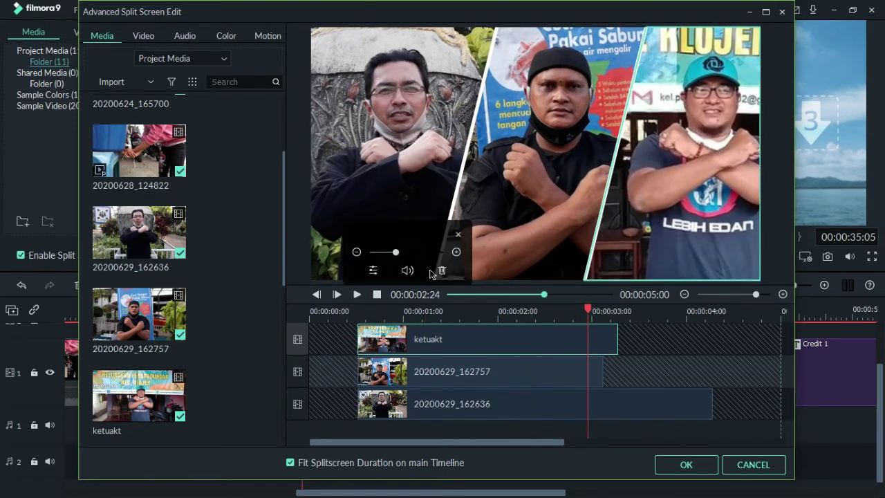
pyautogui.click(430, 372)
pyautogui.click(504, 215)
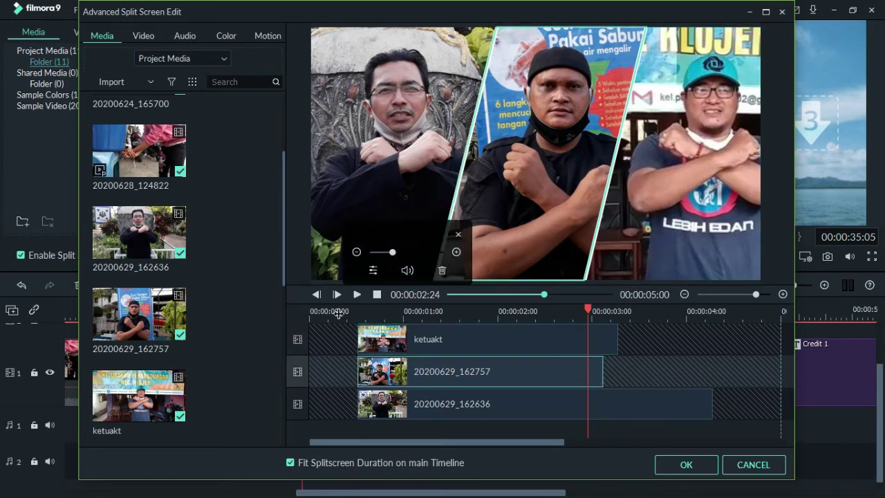
pyautogui.click(336, 311)
pyautogui.click(357, 294)
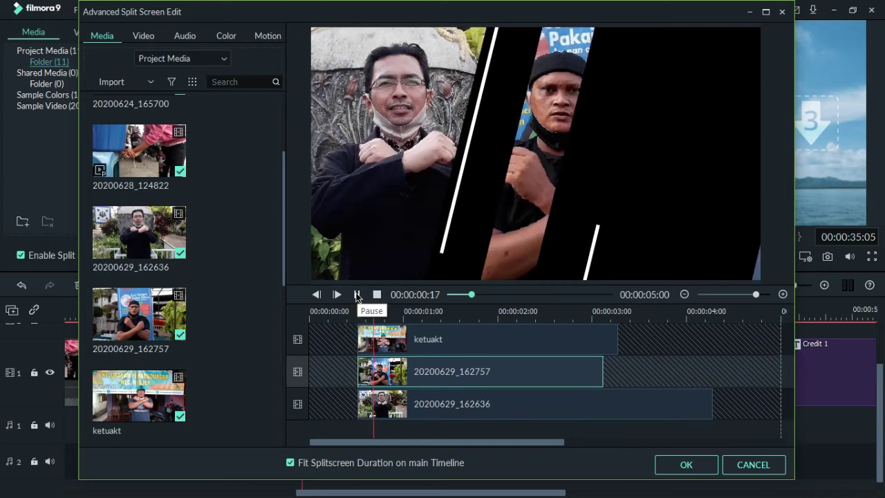
pyautogui.click(356, 295)
pyautogui.moveTo(356, 372); pyautogui.dragTo(324, 371)
pyautogui.moveTo(413, 374); pyautogui.dragTo(446, 374)
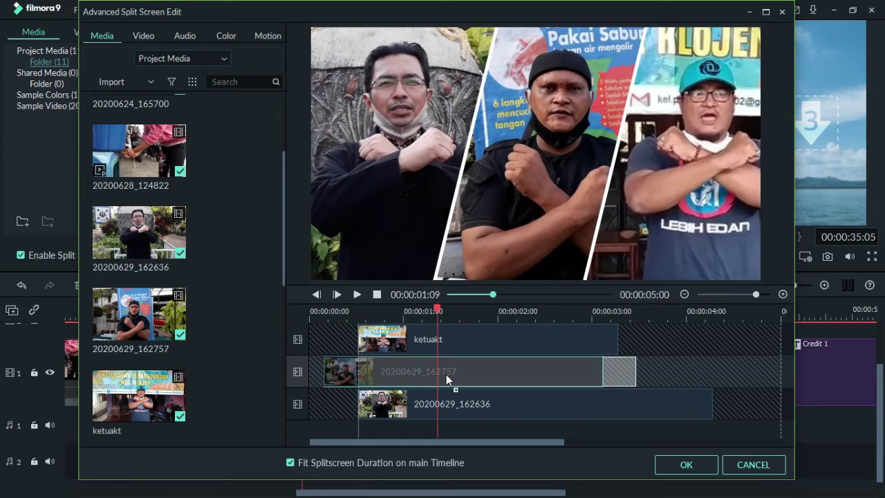
pyautogui.click(351, 312)
pyautogui.click(357, 295)
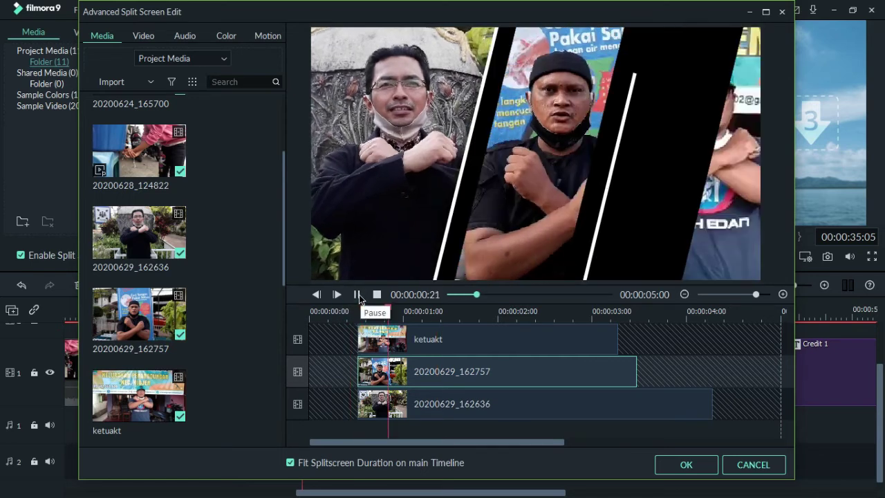
pyautogui.click(358, 295)
# Fine-tune the 20200629_162757 start position and preview the alignment
pyautogui.moveTo(357, 367); pyautogui.dragTo(340, 368)
pyautogui.moveTo(428, 378); pyautogui.dragTo(452, 377)
pyautogui.click(349, 313)
pyautogui.click(357, 295)
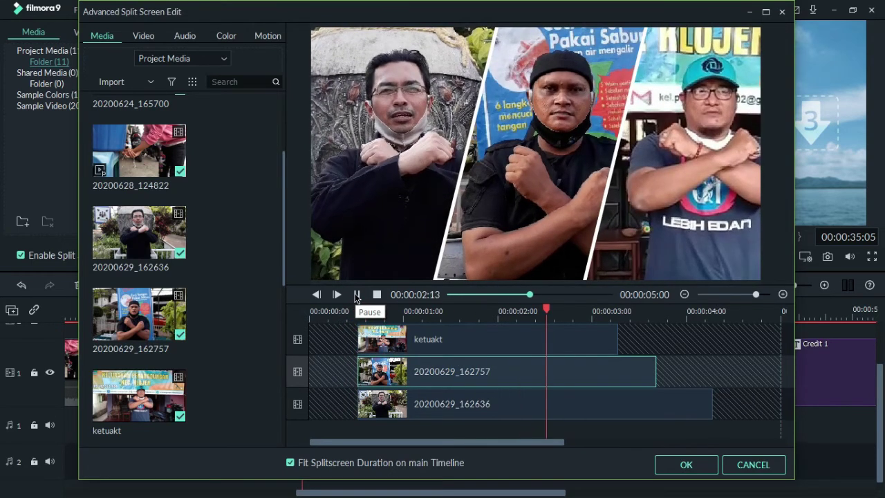
pyautogui.click(357, 295)
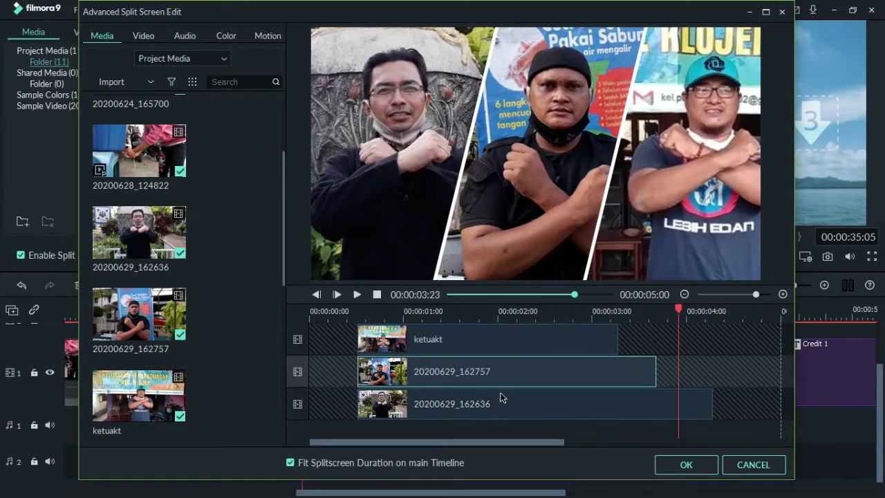
# Mute the audio of the middle and left panels, then preview
pyautogui.click(417, 230)
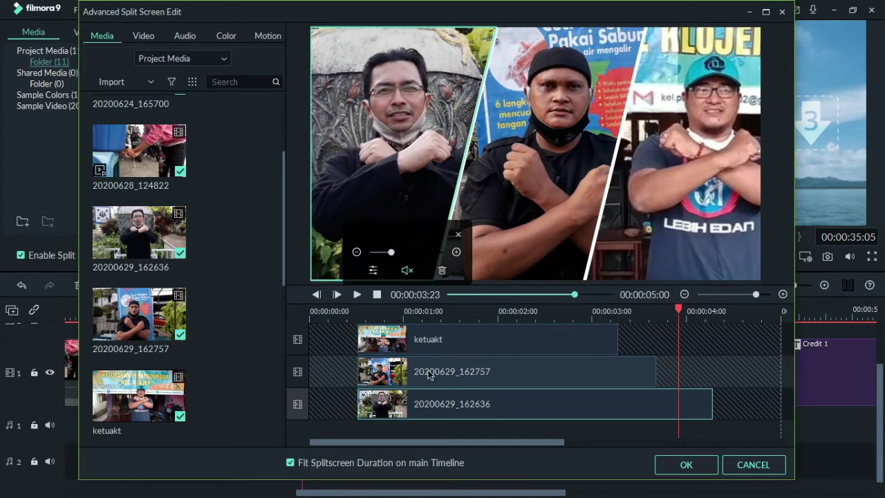
pyautogui.click(429, 374)
pyautogui.click(413, 273)
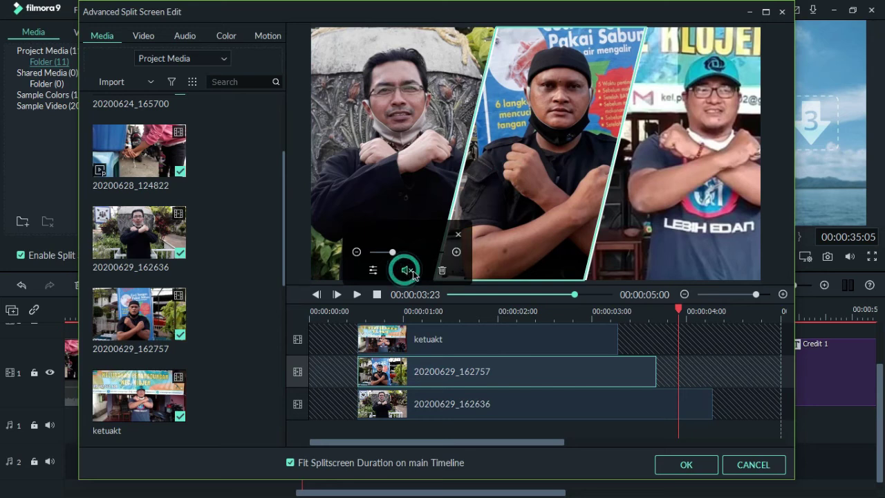
pyautogui.click(390, 178)
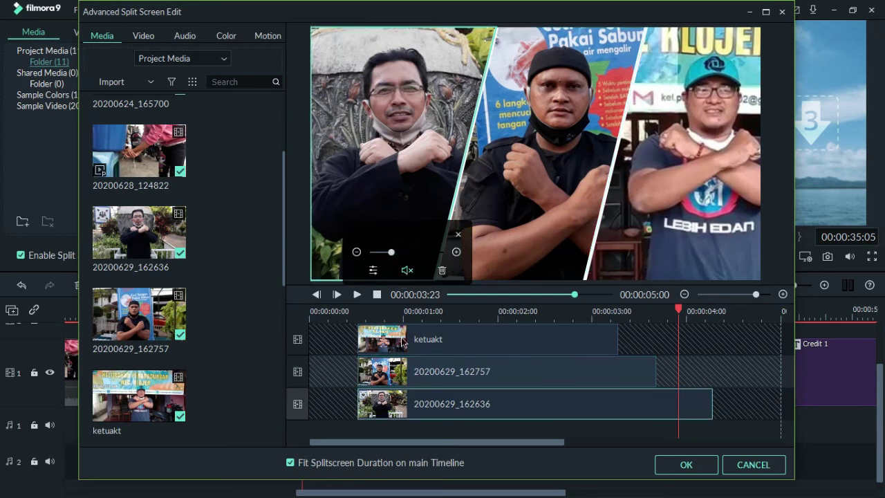
pyautogui.click(408, 270)
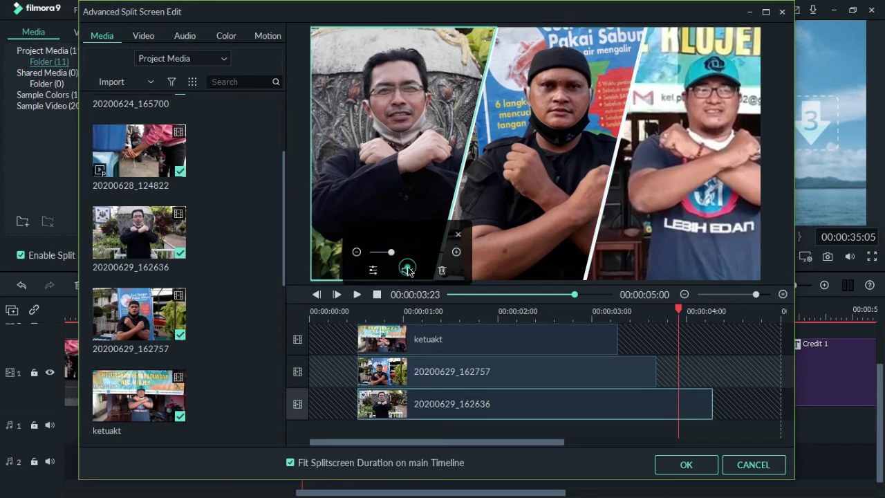
pyautogui.click(347, 316)
pyautogui.click(356, 295)
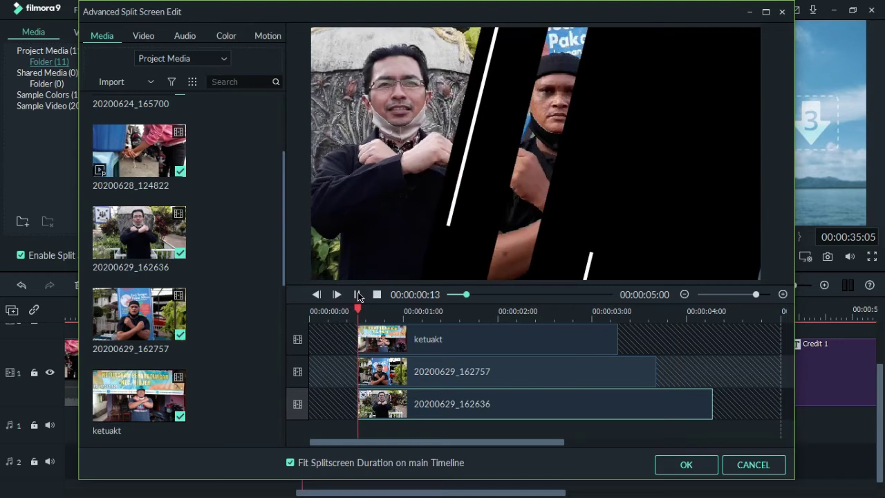
pyautogui.click(358, 295)
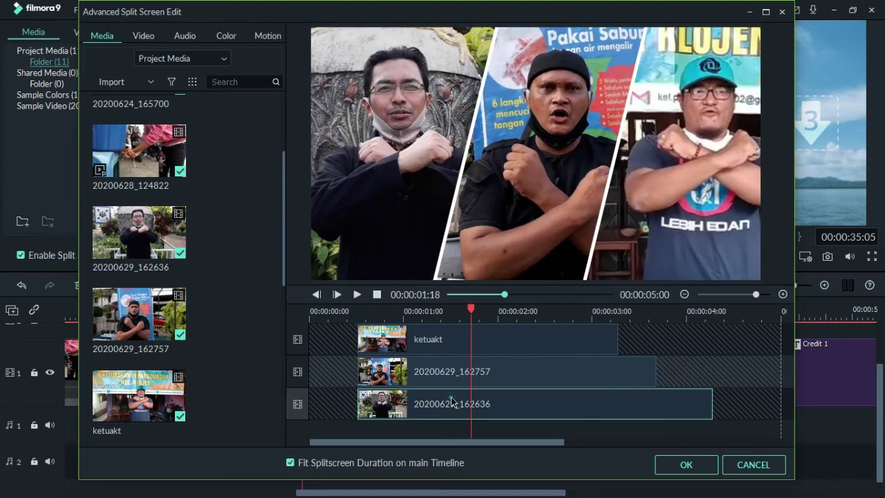
# Move 20200629_162636 so it starts with the other clips and preview
pyautogui.moveTo(357, 407); pyautogui.dragTo(406, 411)
pyautogui.click(350, 311)
pyautogui.click(356, 295)
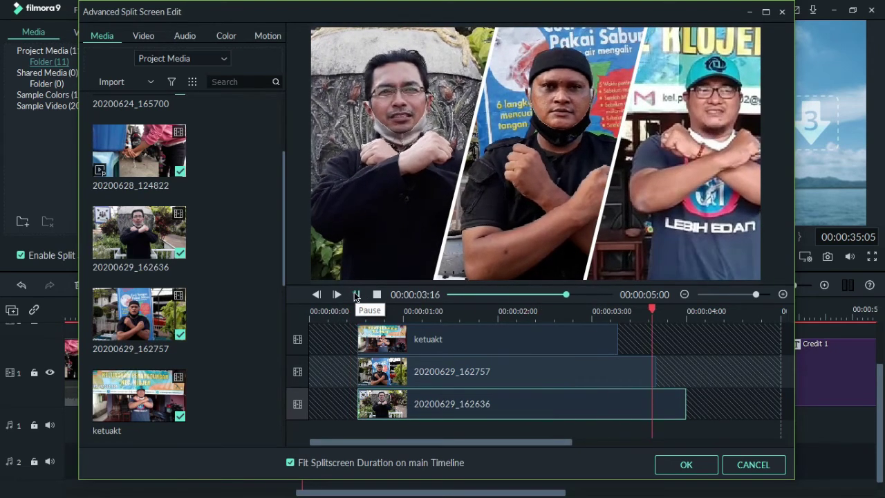
pyautogui.click(356, 295)
# Mute the middle panel's audio again and preview the full split screen
pyautogui.click(374, 204)
pyautogui.click(530, 193)
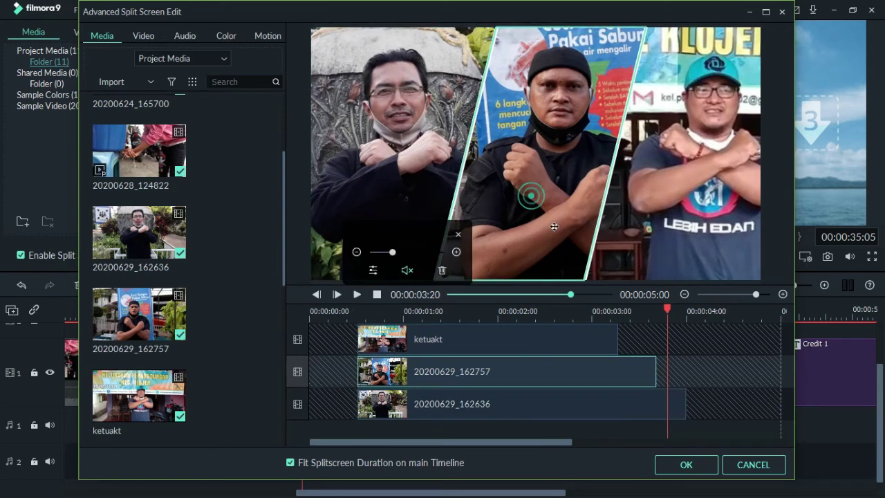
pyautogui.click(408, 272)
pyautogui.click(720, 200)
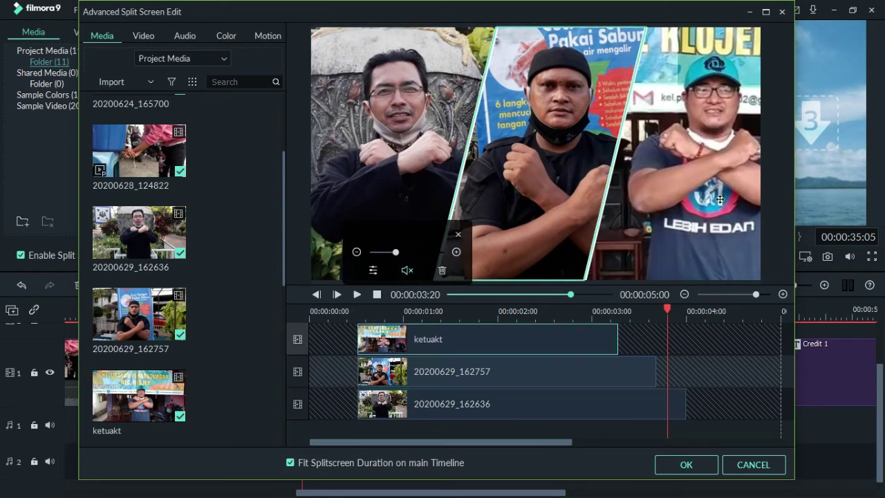
pyautogui.click(346, 310)
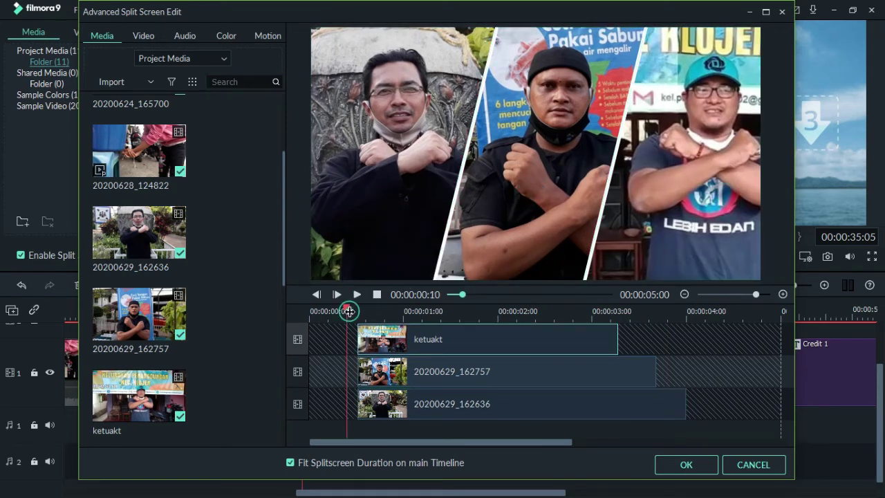
pyautogui.click(359, 295)
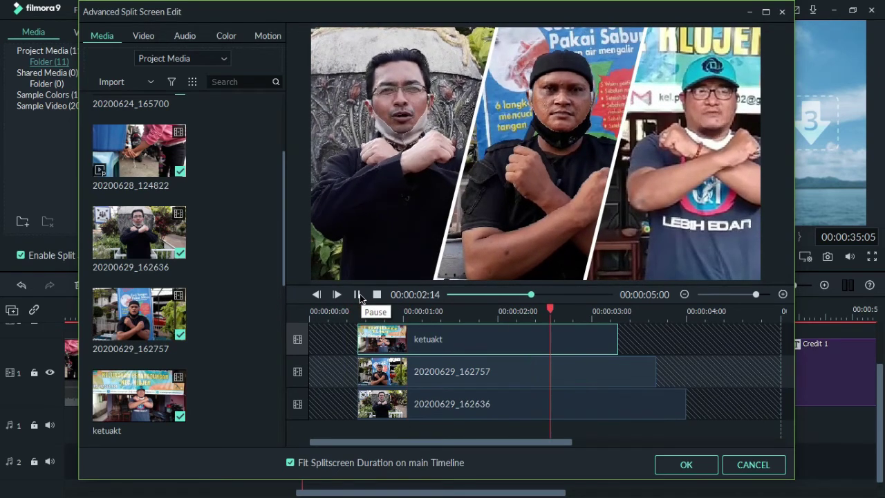
pyautogui.click(359, 295)
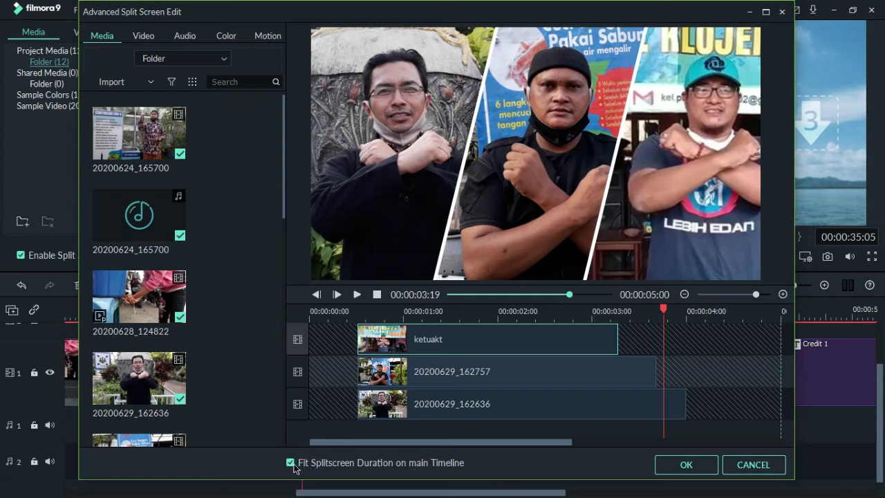
# Close the split-screen editor with OK and preview the Split Screen 10 clip
pyautogui.click(681, 465)
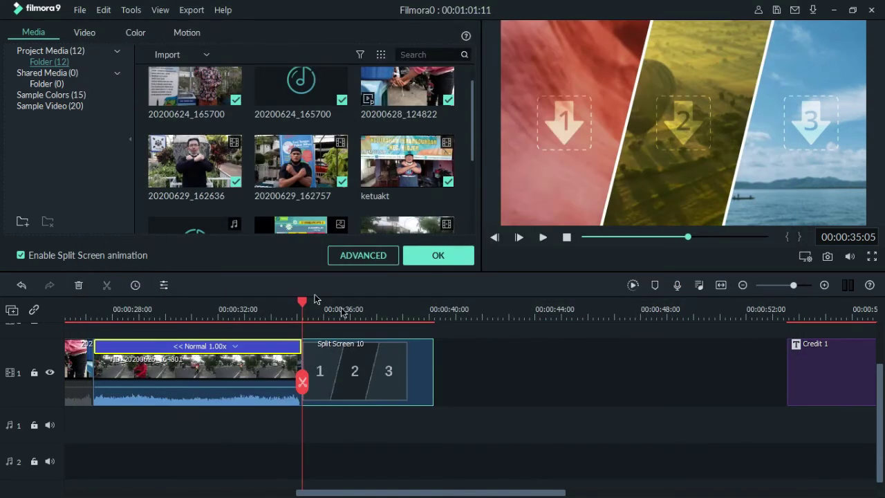
pyautogui.moveTo(286, 305); pyautogui.dragTo(294, 304)
pyautogui.click(544, 237)
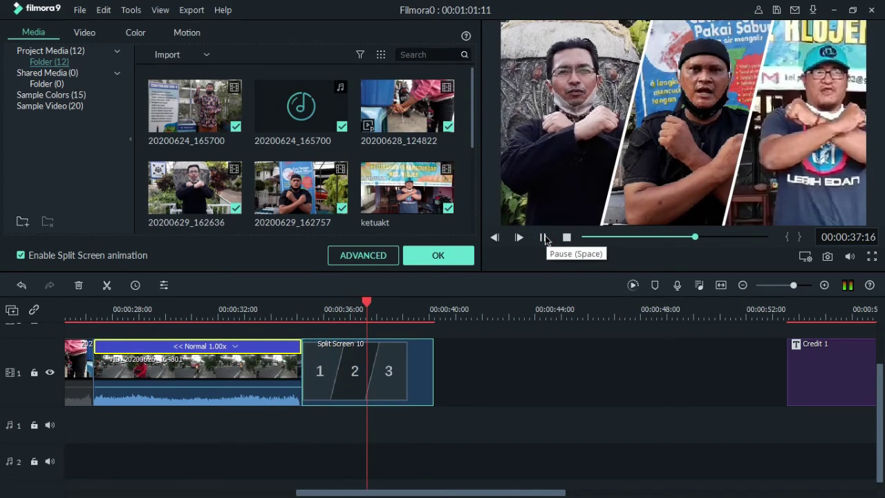
pyautogui.click(544, 238)
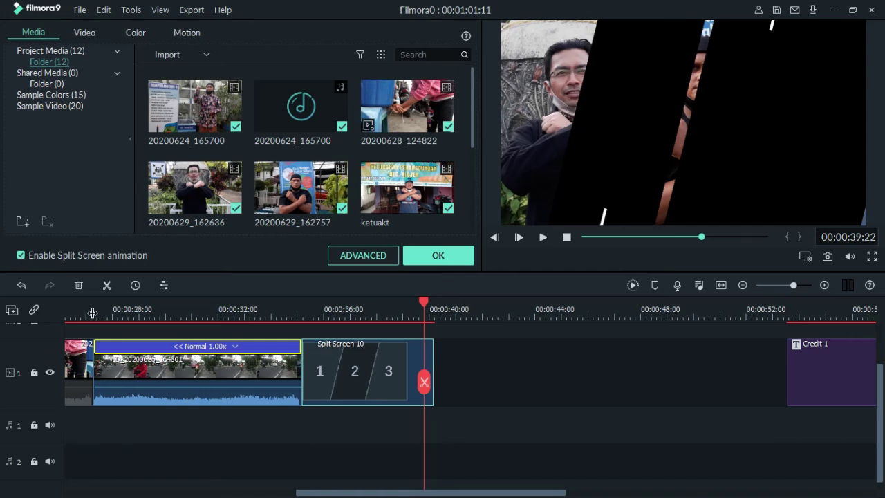
# Disable Enable Split Screen animation and replay the split screen from just before it
pyautogui.click(22, 256)
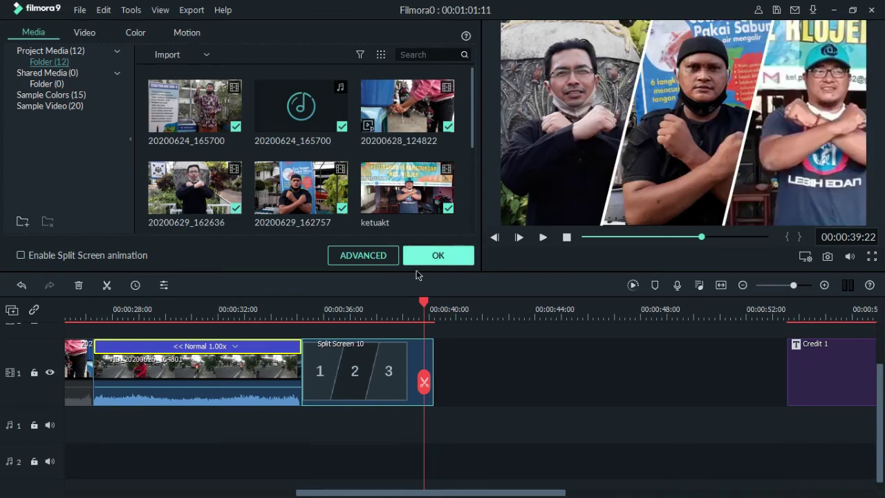
pyautogui.click(298, 300)
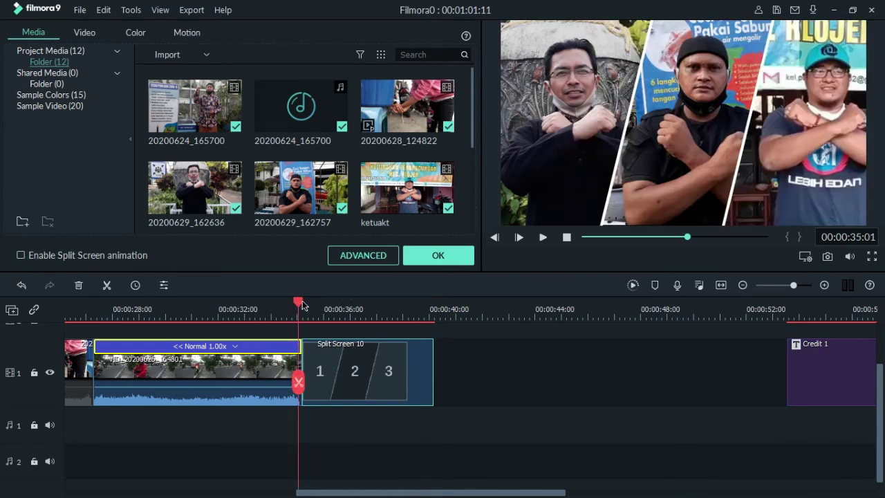
pyautogui.click(543, 237)
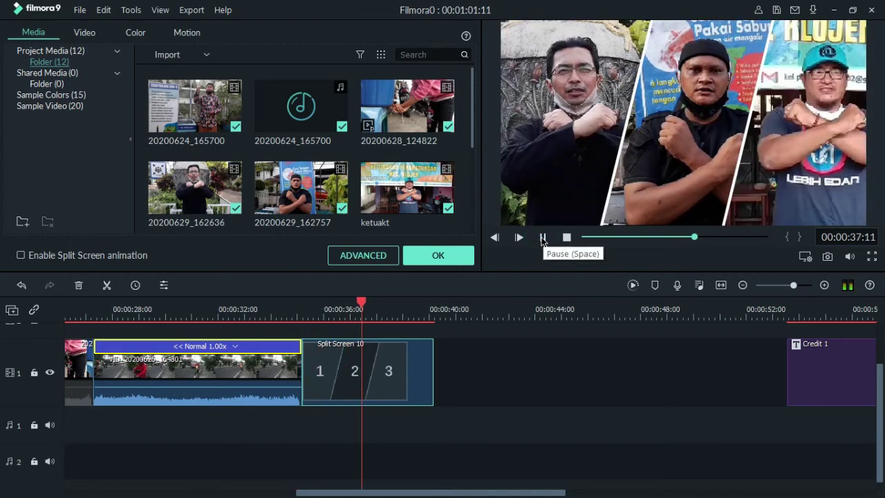
pyautogui.click(543, 237)
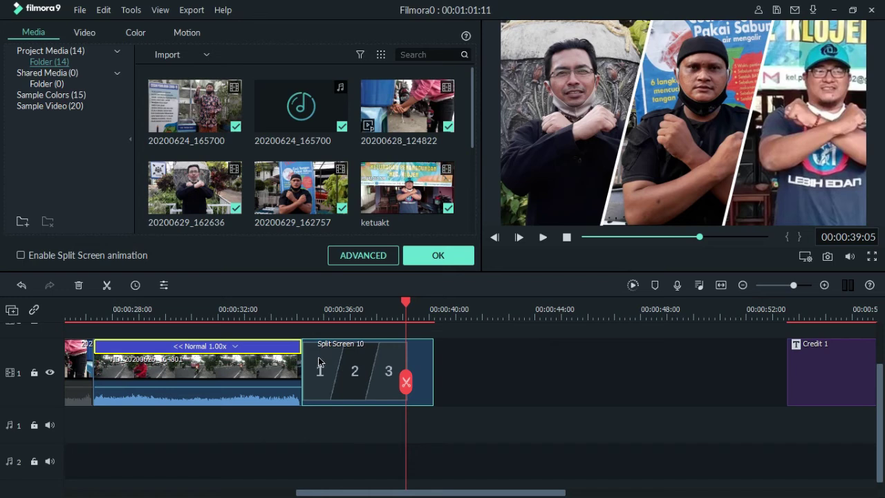
# Move Credit 1 to sit directly after Split Screen 10, then fit the whole project in view
pyautogui.click(831, 365)
pyautogui.moveTo(830, 374); pyautogui.dragTo(484, 378)
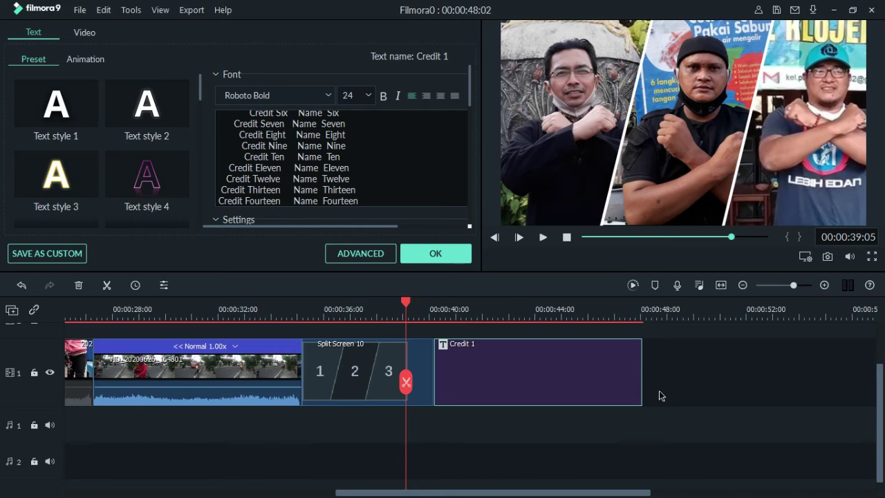
pyautogui.scroll(-1, 662, 395)
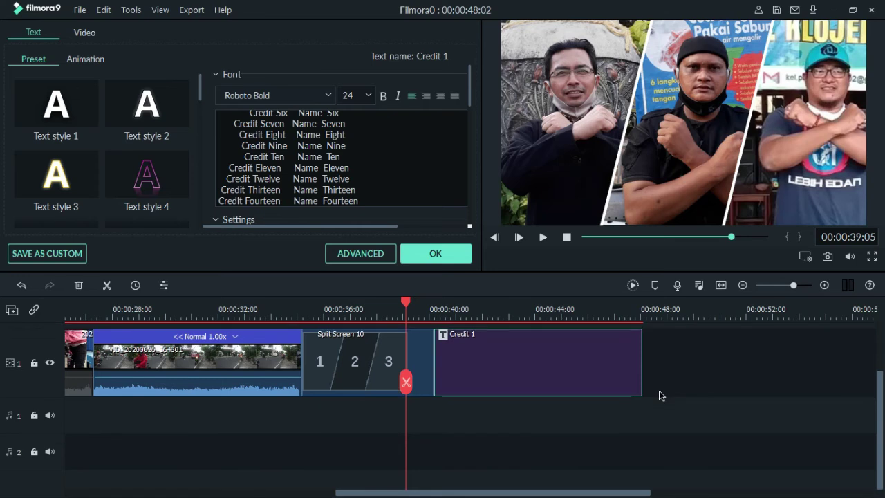
pyautogui.click(720, 288)
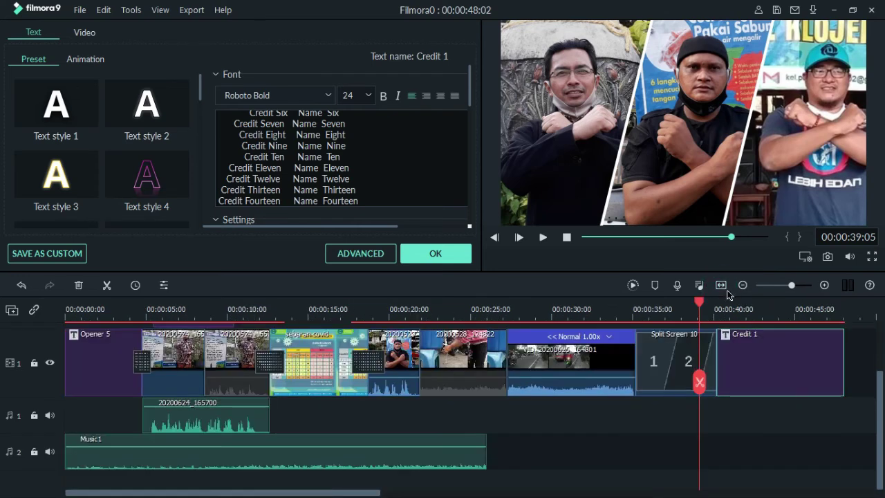
# Extend the Music1 background track to the end of the credits
pyautogui.click(464, 457)
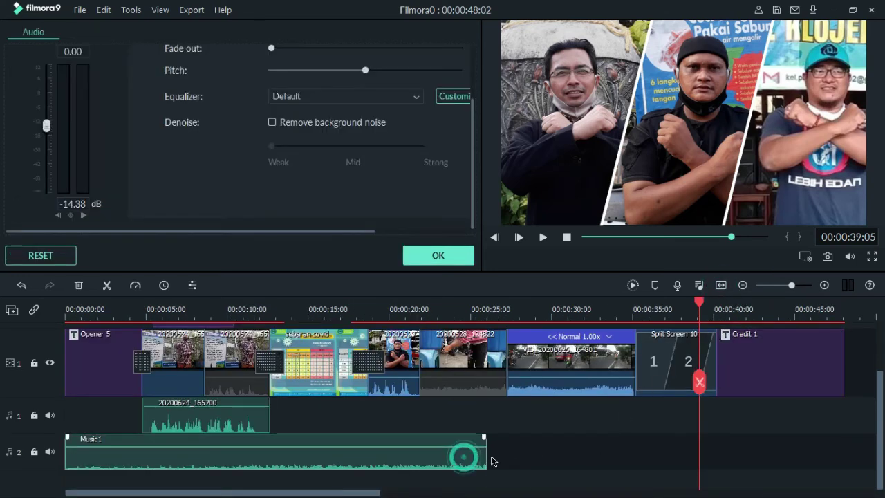
pyautogui.moveTo(489, 458); pyautogui.dragTo(846, 462)
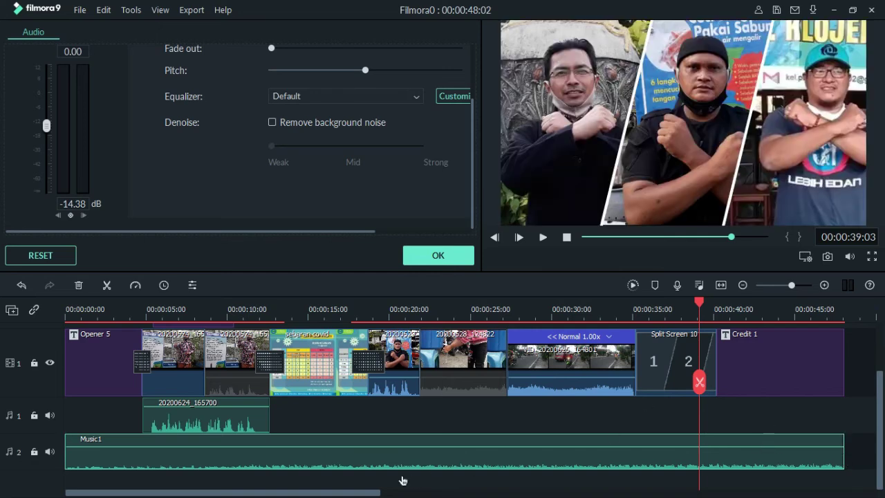
pyautogui.moveTo(370, 494); pyautogui.dragTo(486, 494)
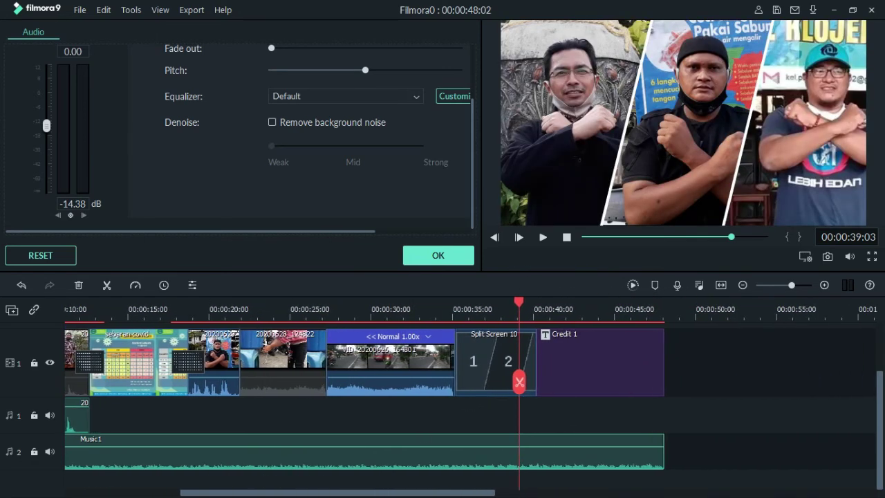
# Preview the credits section and the whole 00:00:48:02 project
pyautogui.click(603, 311)
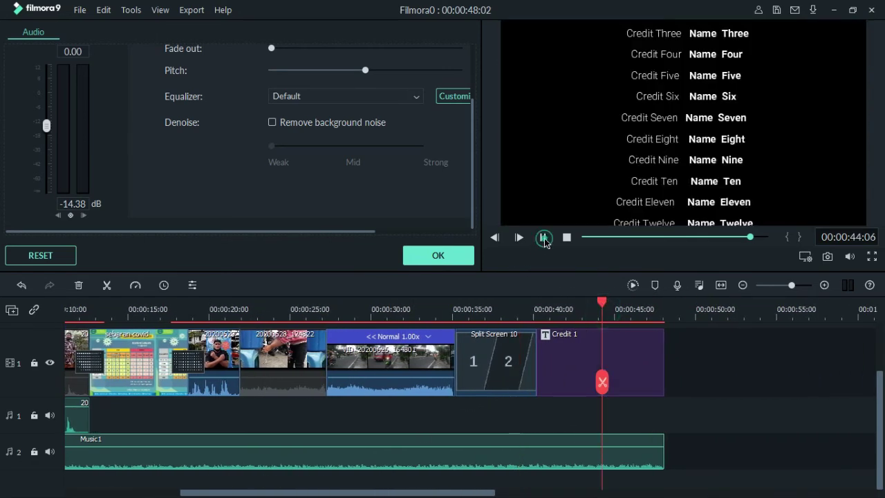
pyautogui.click(543, 237)
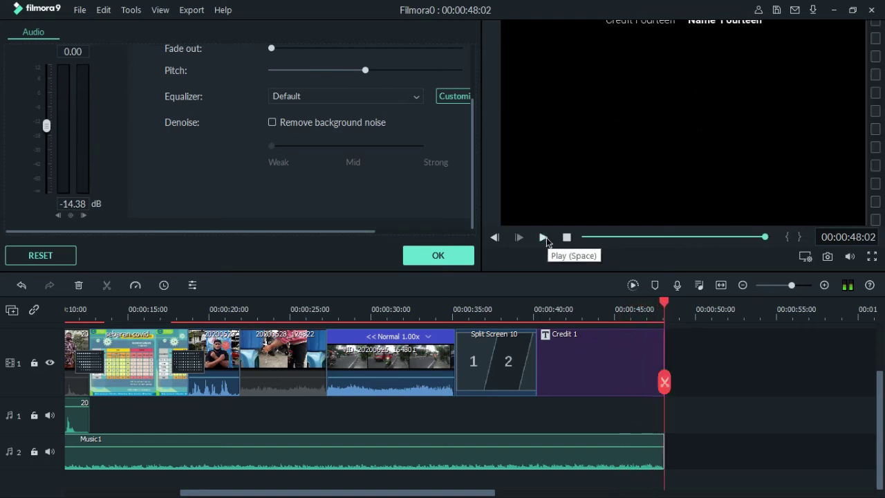
pyautogui.click(544, 237)
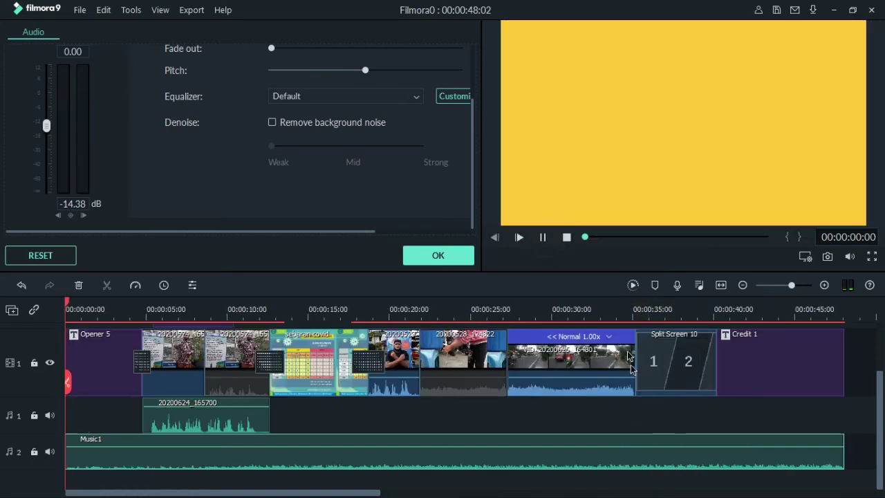
pyautogui.click(542, 237)
# Add a fade-out at Music1's end and preview the ending to hear it
pyautogui.moveTo(359, 495); pyautogui.dragTo(528, 495)
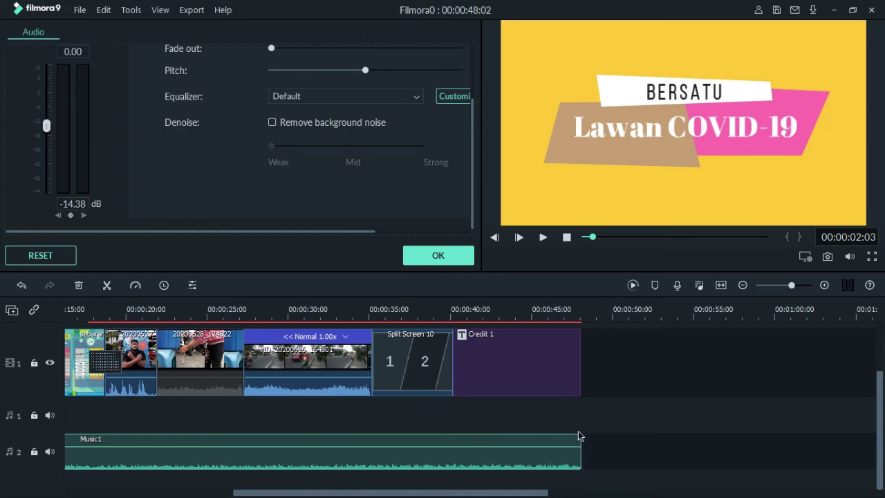
pyautogui.moveTo(579, 437); pyautogui.dragTo(559, 436)
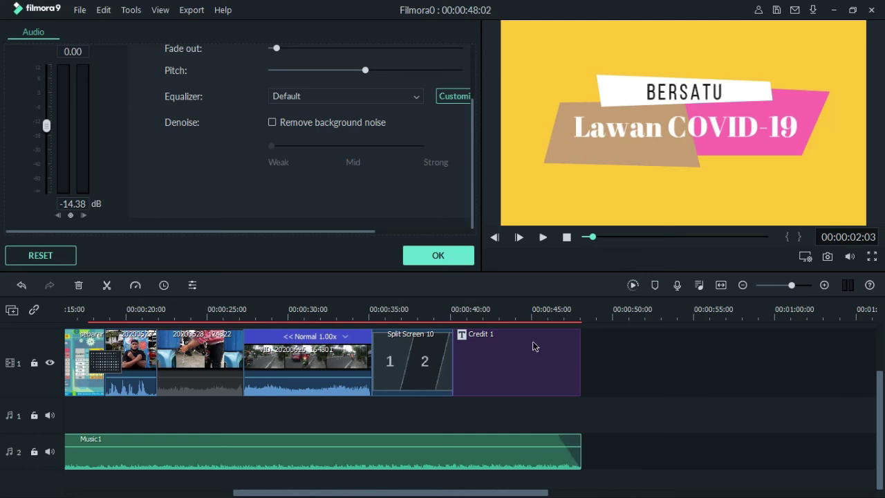
pyautogui.click(528, 305)
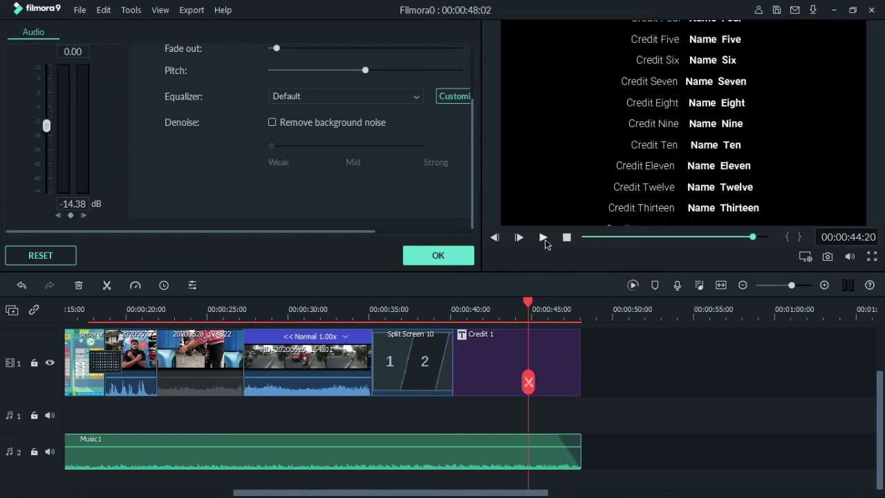
pyautogui.click(544, 237)
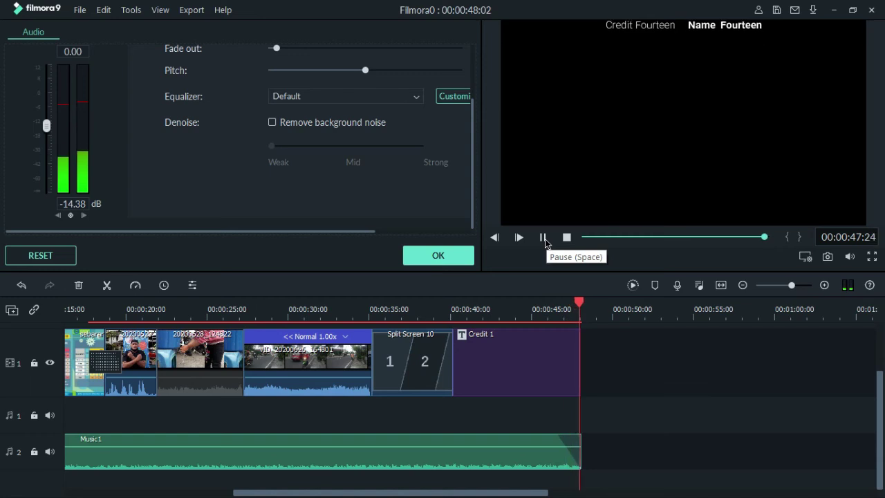
pyautogui.click(544, 237)
pyautogui.click(543, 237)
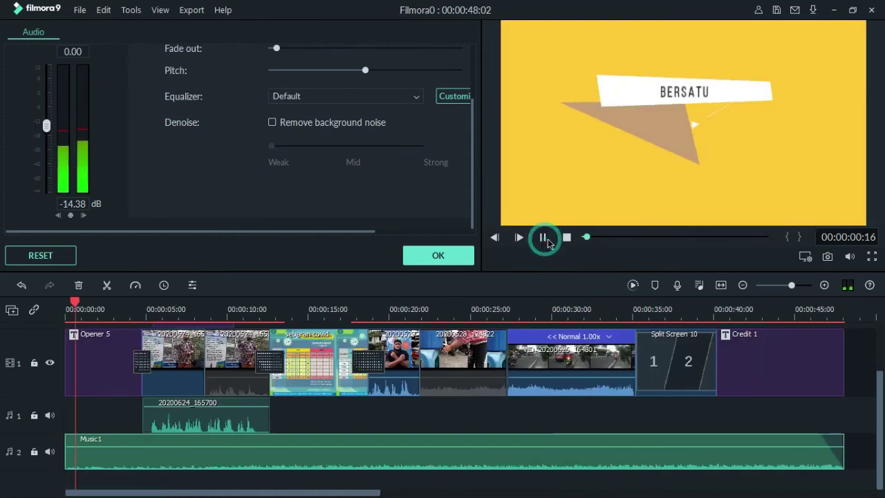
# Confirm the audio fade settings and bring up the Export window
pyautogui.click(443, 257)
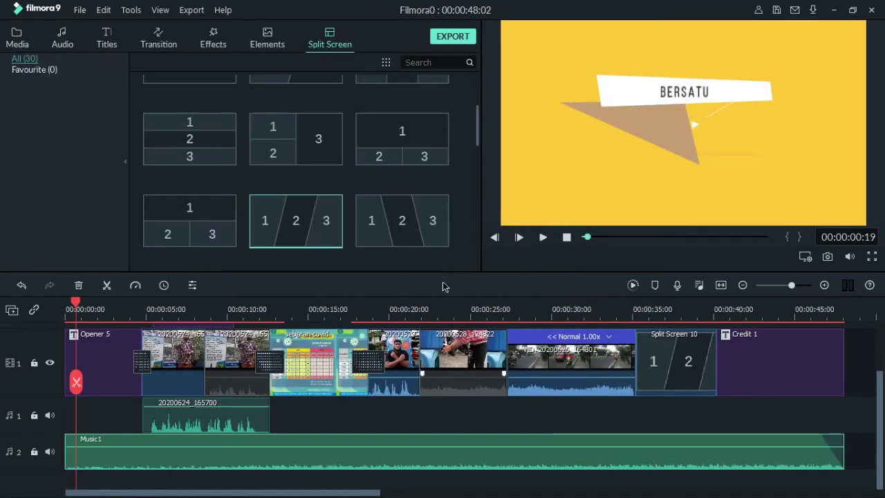
pyautogui.click(450, 36)
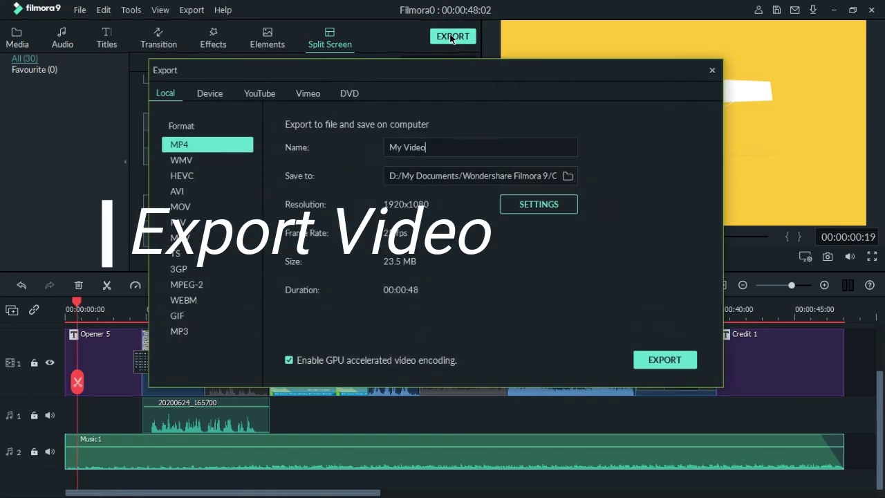
pyautogui.moveTo(421, 69); pyautogui.dragTo(430, 90)
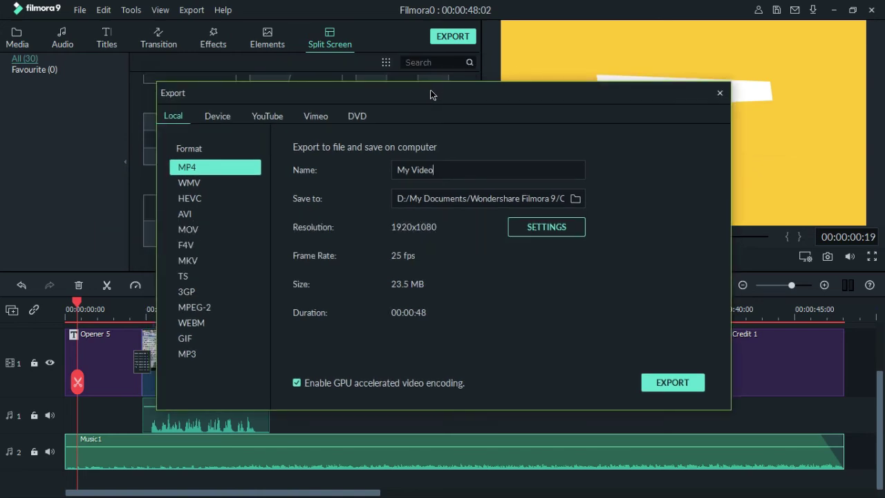
# Rename the MP4 output to LawanCovid19 and open its encoding settings
pyautogui.click(441, 173)
pyautogui.moveTo(455, 170); pyautogui.dragTo(339, 174)
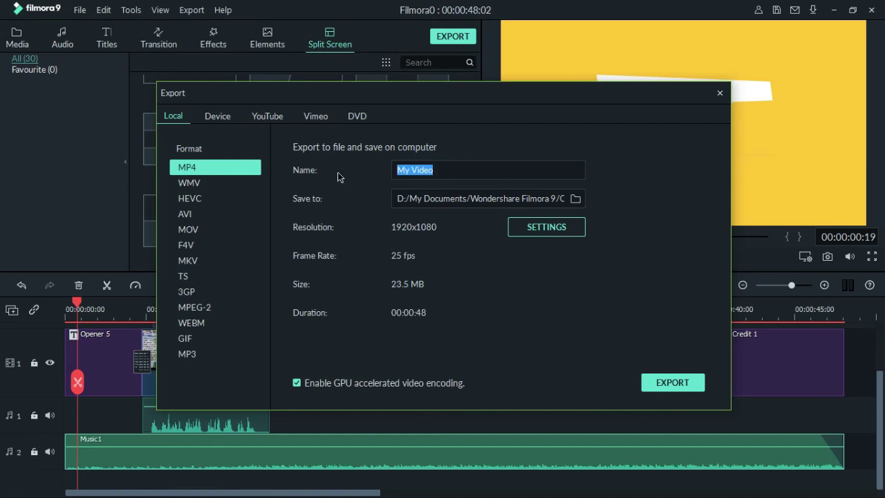
pyautogui.write('LawanCovid19')
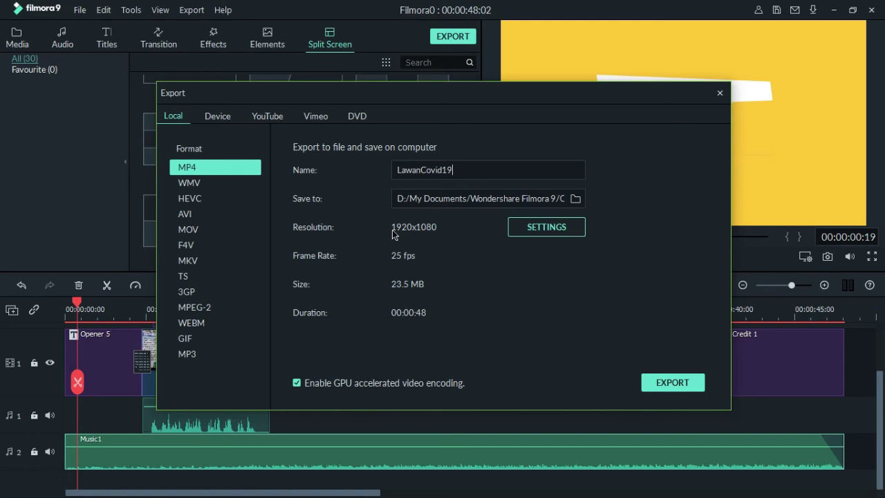
pyautogui.click(551, 232)
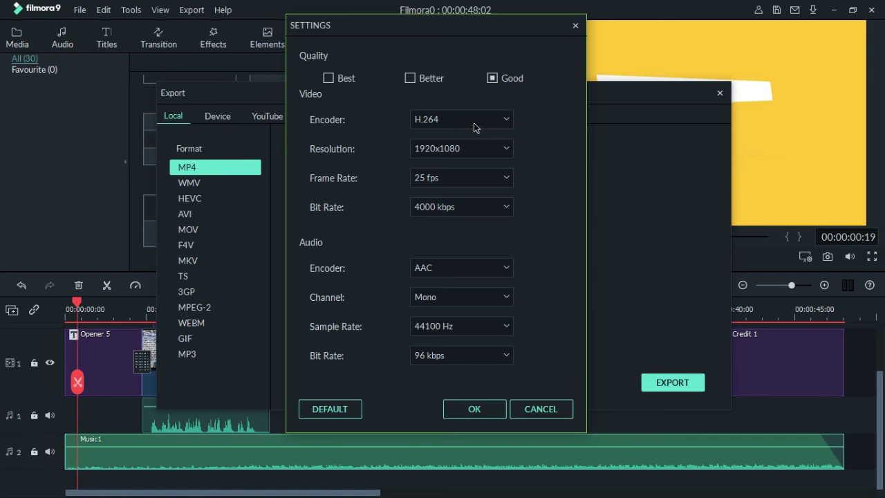
# Set resolution to 1280x720 and audio bit rate to 128 kbps, keeping 4000 kbps, Mono, 44100 Hz
pyautogui.click(506, 148)
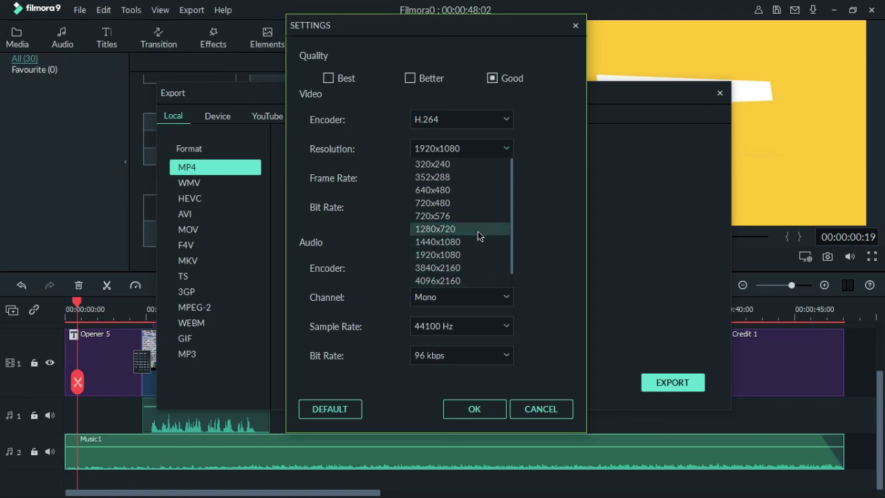
pyautogui.click(479, 229)
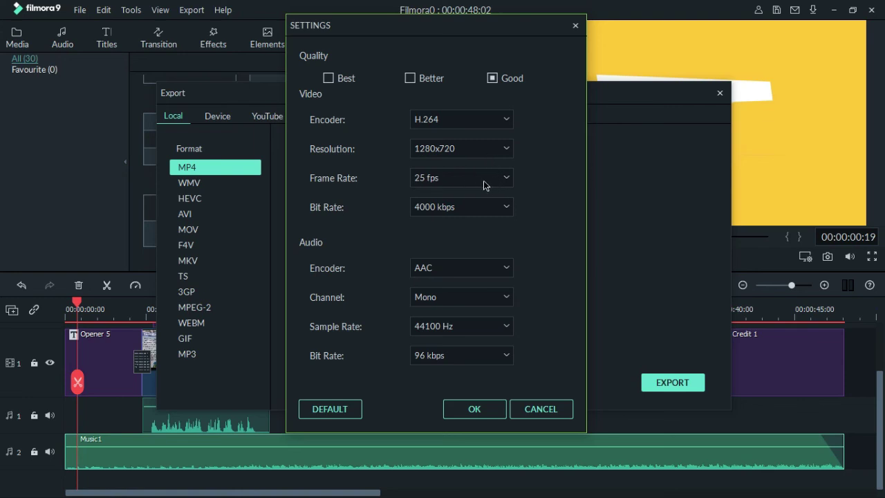
pyautogui.click(507, 210)
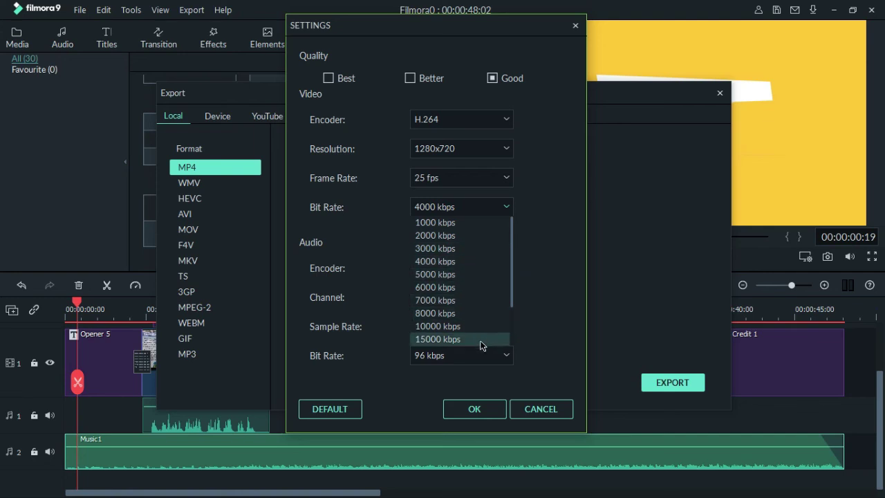
pyautogui.click(478, 261)
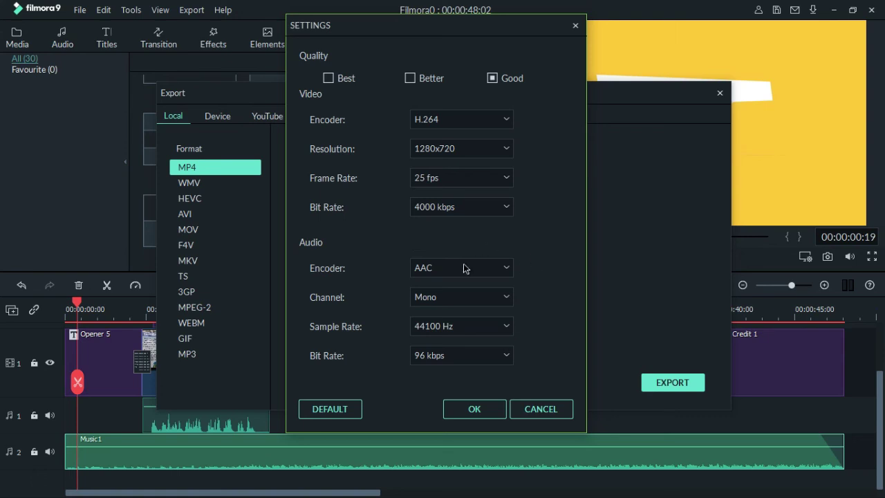
pyautogui.click(504, 298)
pyautogui.click(541, 291)
pyautogui.click(506, 329)
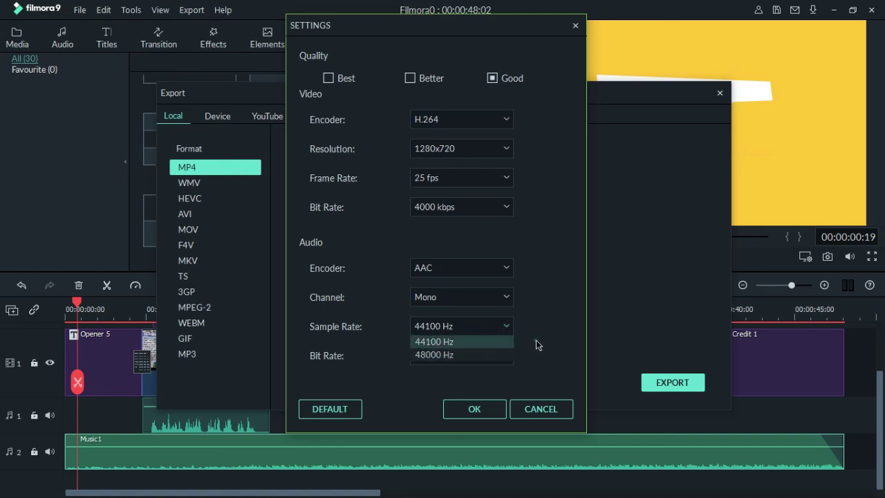
pyautogui.click(537, 344)
pyautogui.click(505, 355)
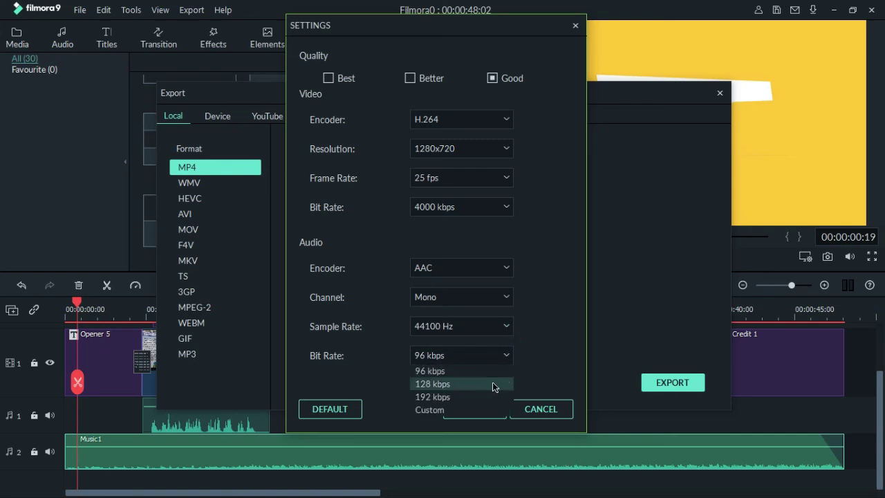
pyautogui.click(494, 384)
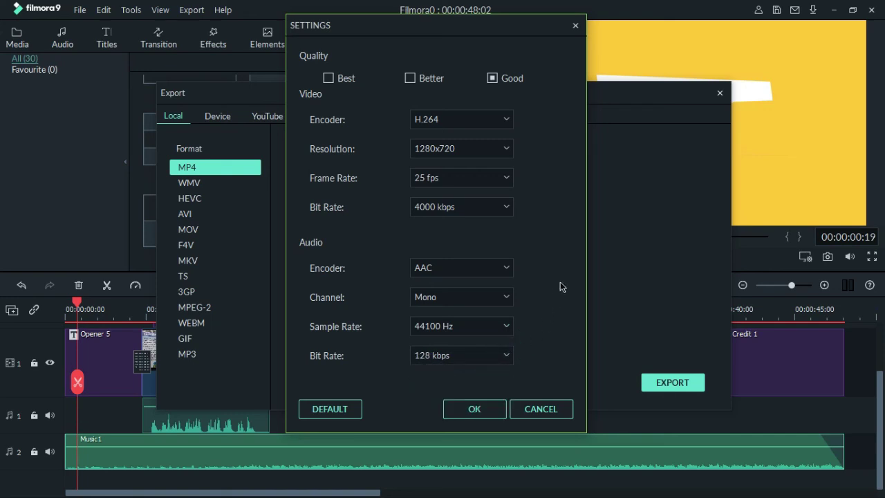
pyautogui.click(480, 411)
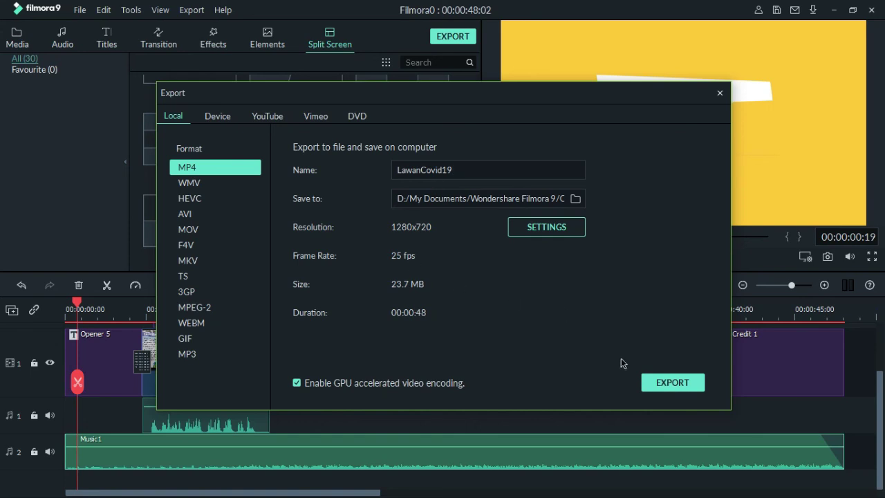
# Render LawanCovid19.mp4 to 100% and switch to its output folder
pyautogui.click(674, 384)
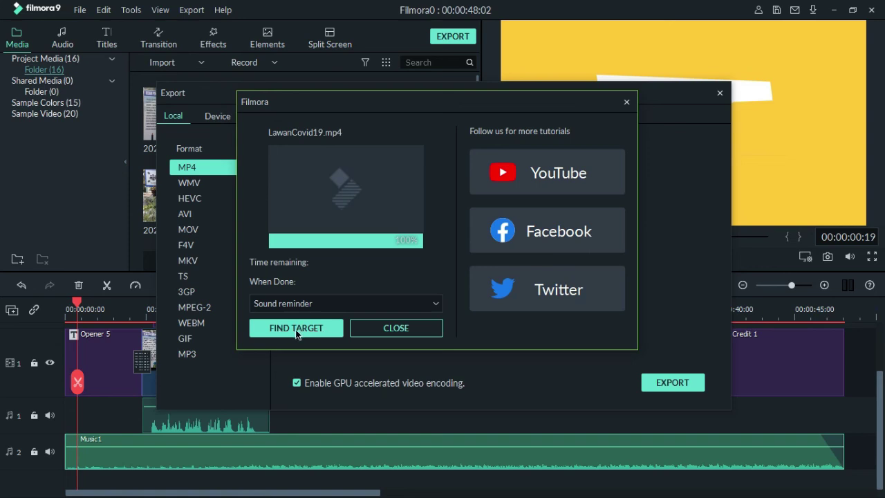
pyautogui.click(295, 329)
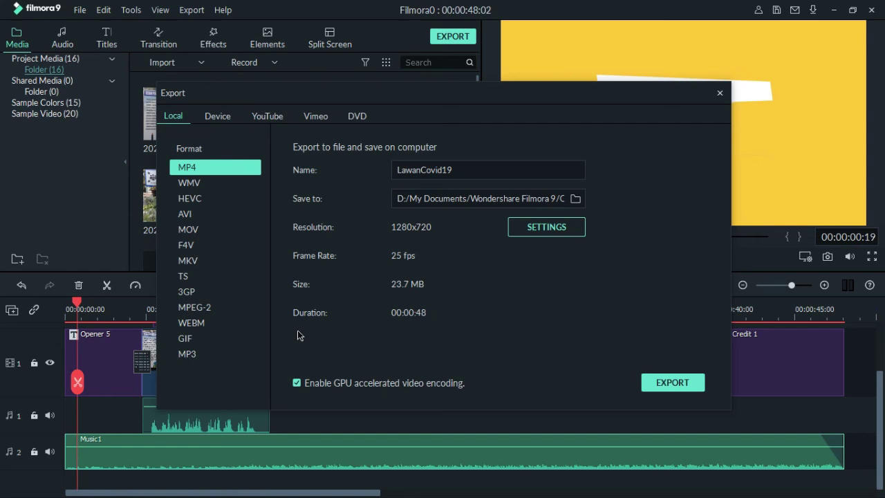
pyautogui.hotkey('alt', 'Tab')
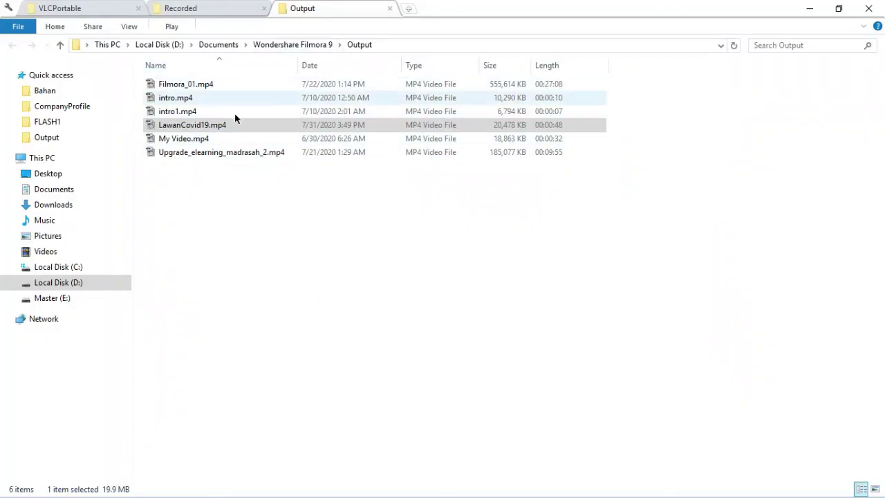
# Play LawanCovid19.mp4 from the Output folder in VLC media player
pyautogui.click(204, 129)
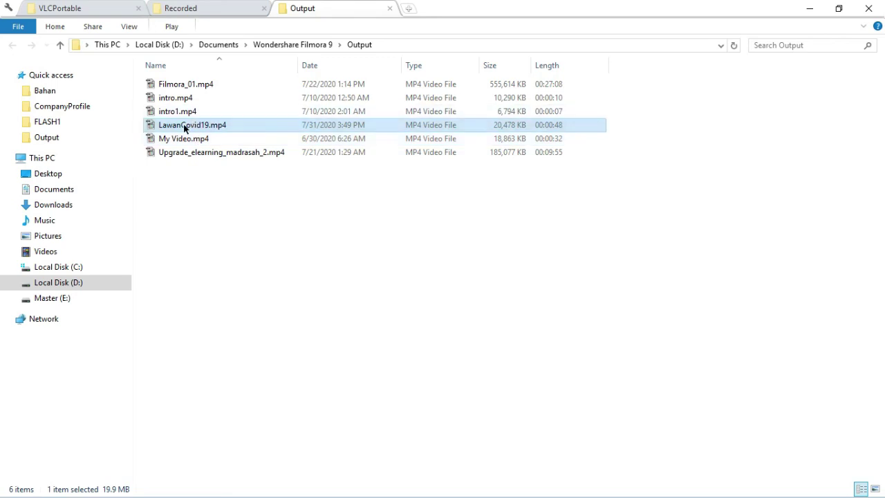
pyautogui.click(153, 112)
pyautogui.click(156, 126)
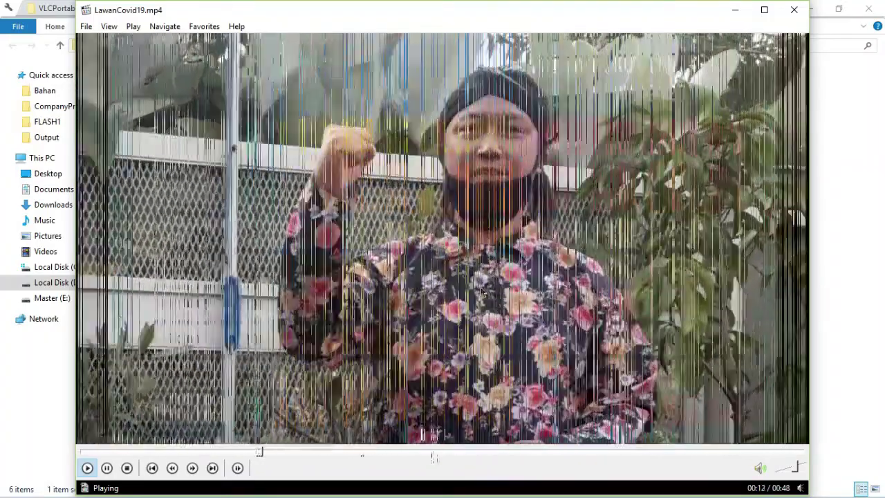
# Skip ahead in VLC to the hand-washing scene at about 00:27 of 00:48
pyautogui.click(432, 454)
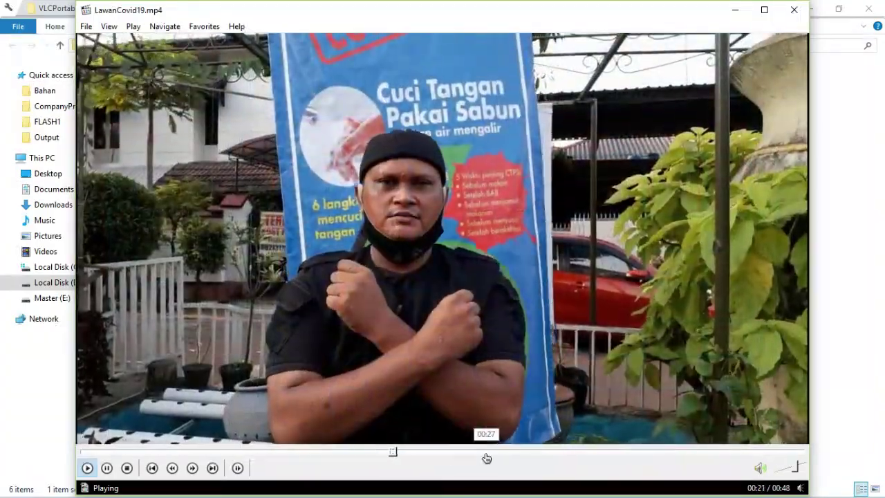
pyautogui.click(477, 454)
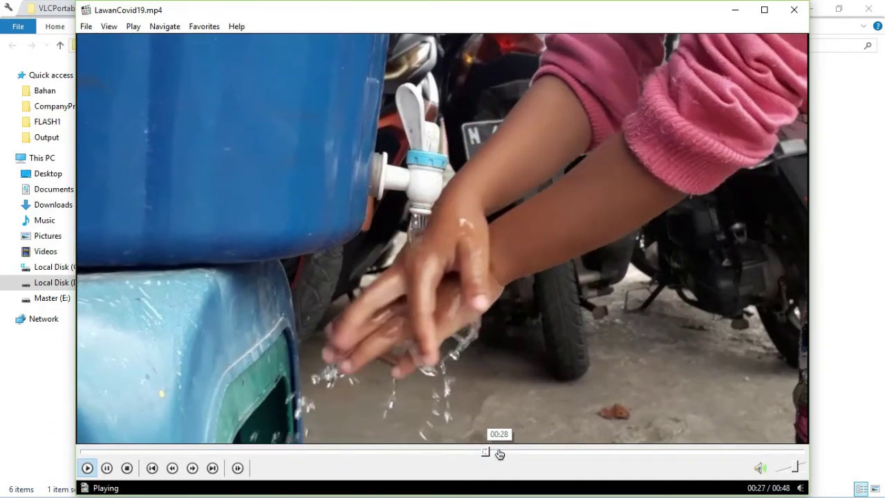